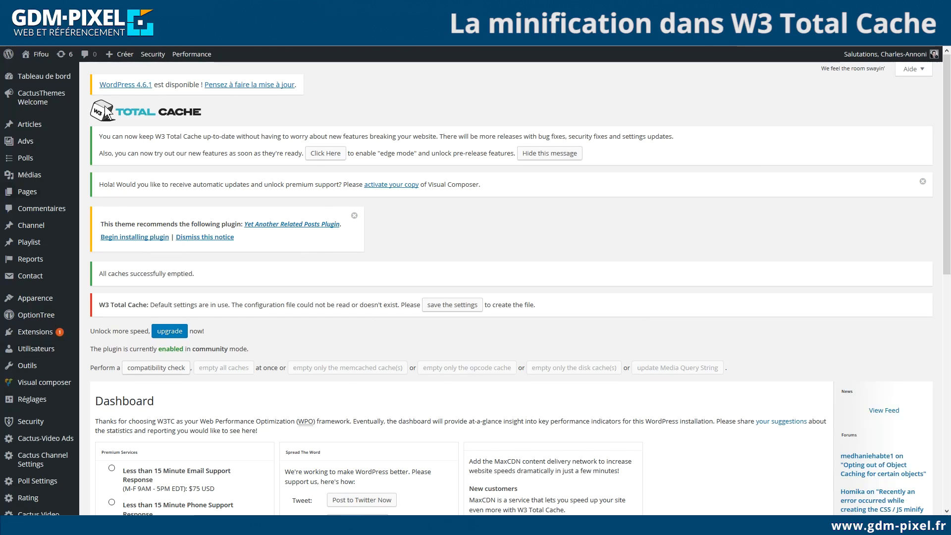
Switch to WinSCP, refresh the remote wp-content/cache folder and inspect the contents of its page_enhanced subfolder.
left_click_drag(950, 118, 575, 119)
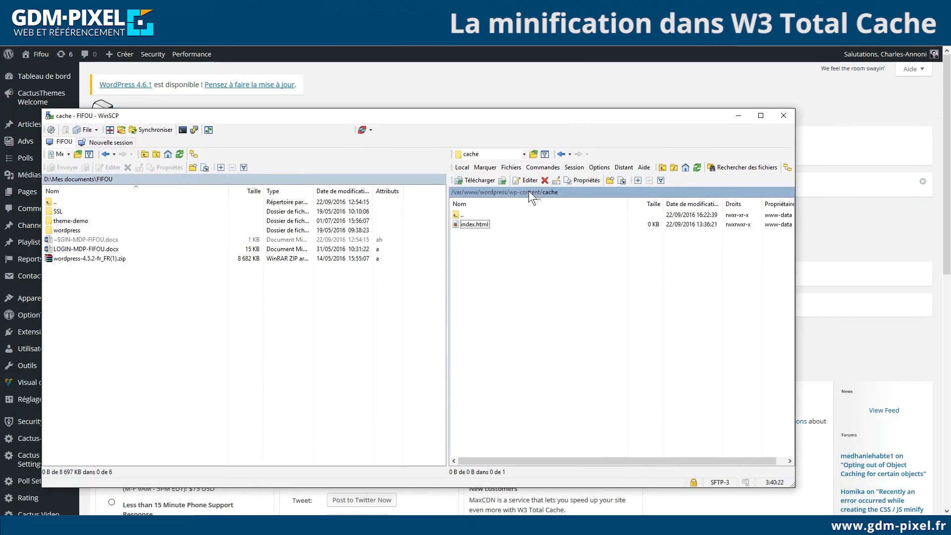
left_click(697, 168)
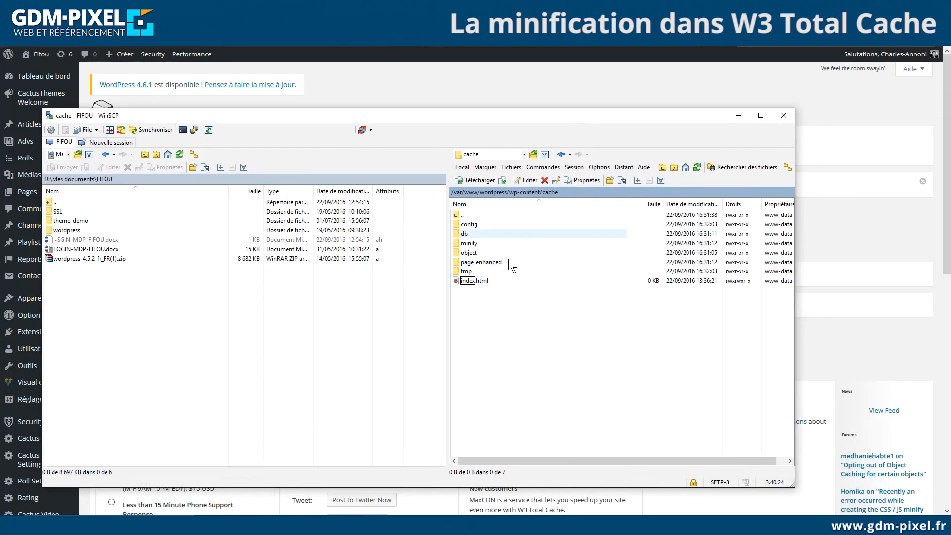
double_click(483, 262)
double_click(487, 226)
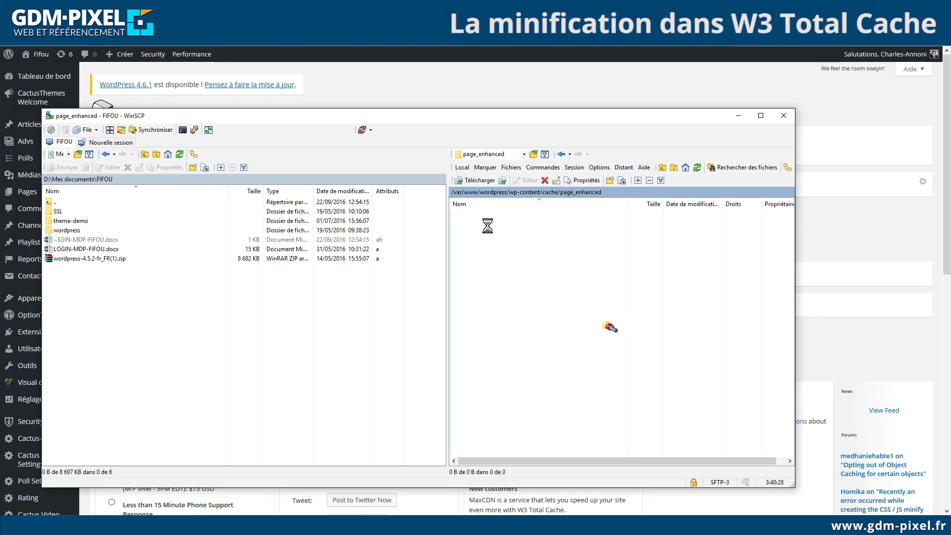
double_click(481, 215)
double_click(481, 215)
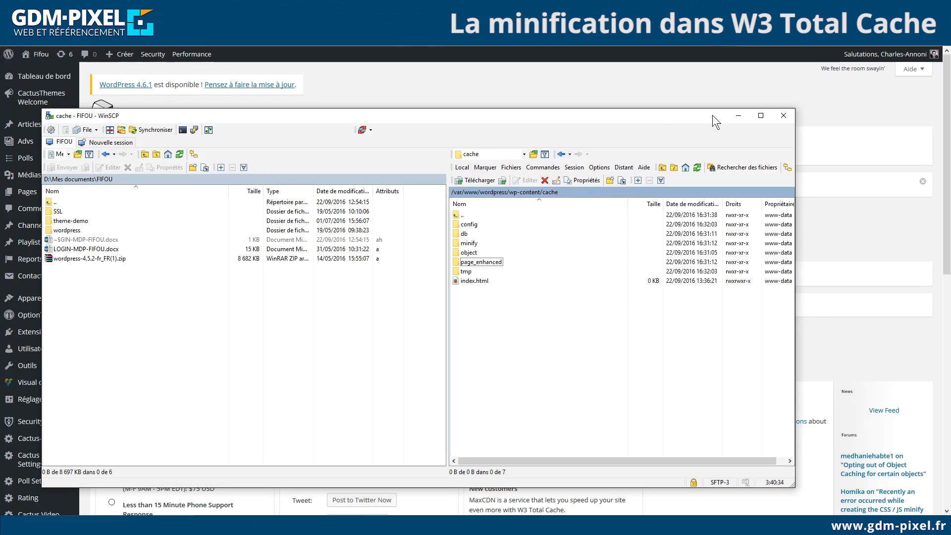
left_click_drag(632, 115, 950, 148)
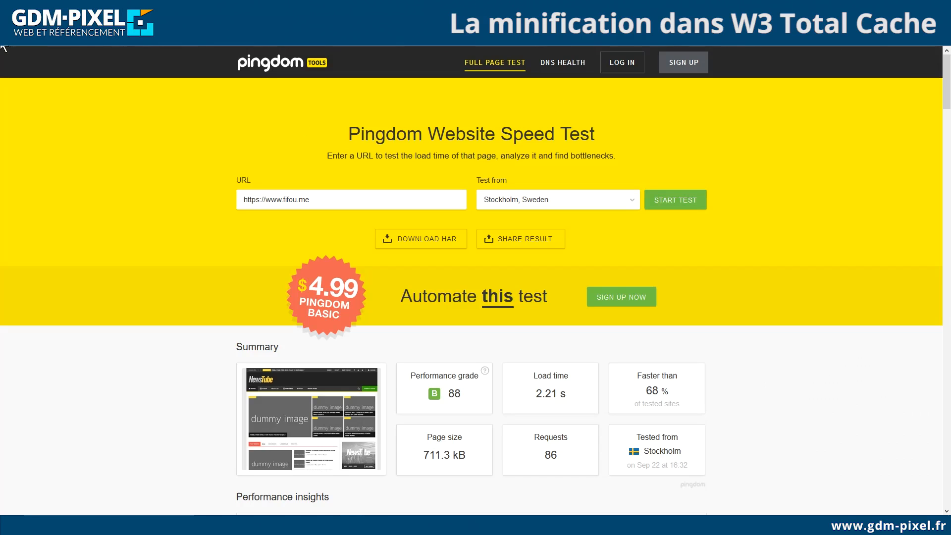
left_click(675, 200)
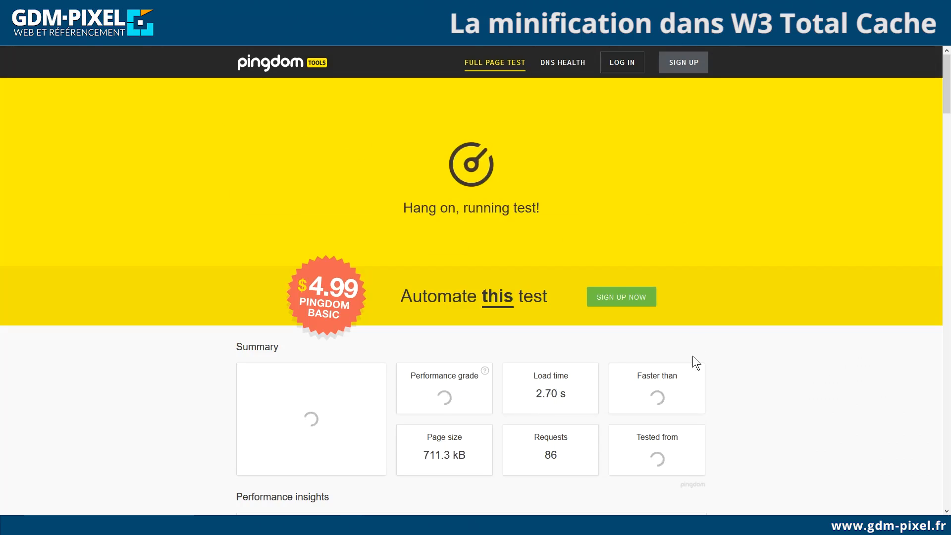
left_click_drag(542, 397, 567, 395)
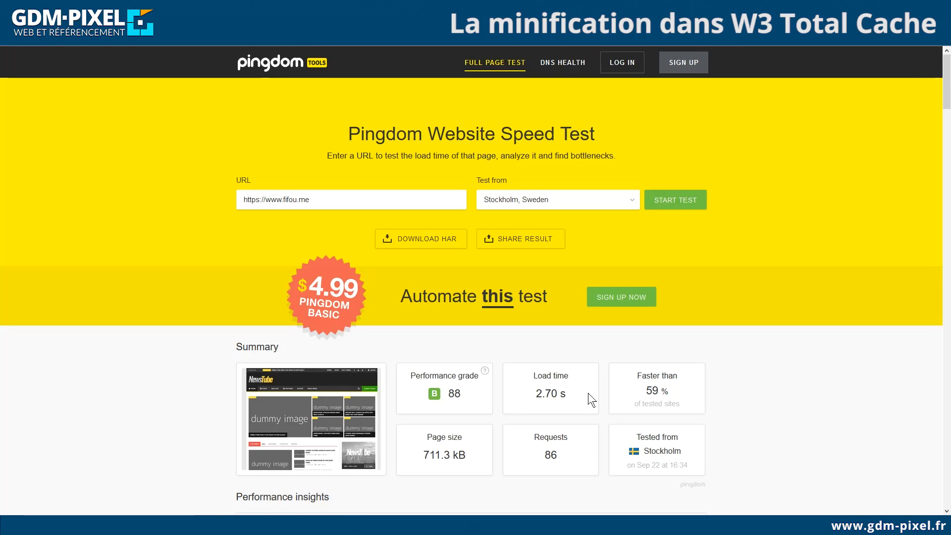
left_click_drag(425, 455, 459, 455)
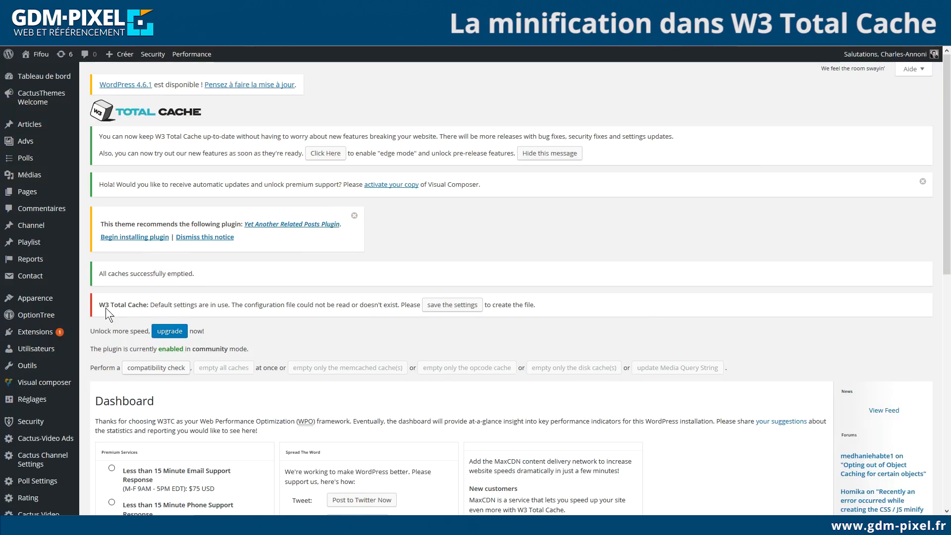
Read the default-settings notice in W3 Total Cache, then open its General Settings and dismiss the support popup.
left_click_drag(166, 311, 371, 306)
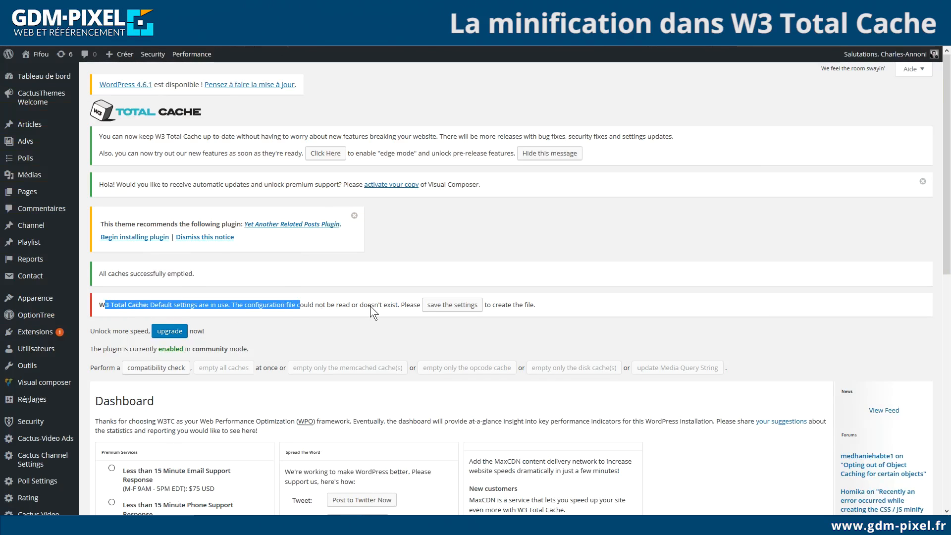
left_click(462, 255)
scroll(374, 278, "down", 4)
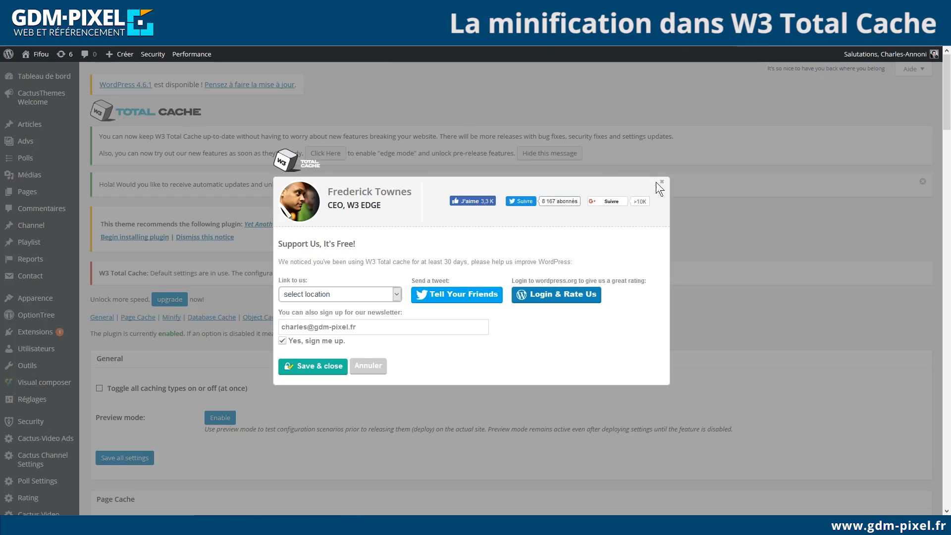
left_click(662, 185)
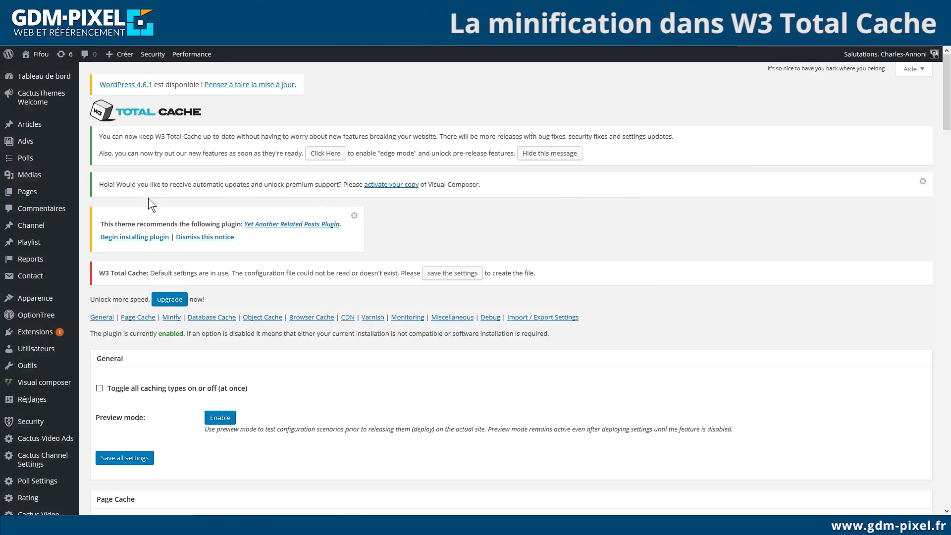
Enable the page cache with Disk: Enhanced as its cache method.
scroll(148, 217, "down", 2)
scroll(148, 217, "down", 3)
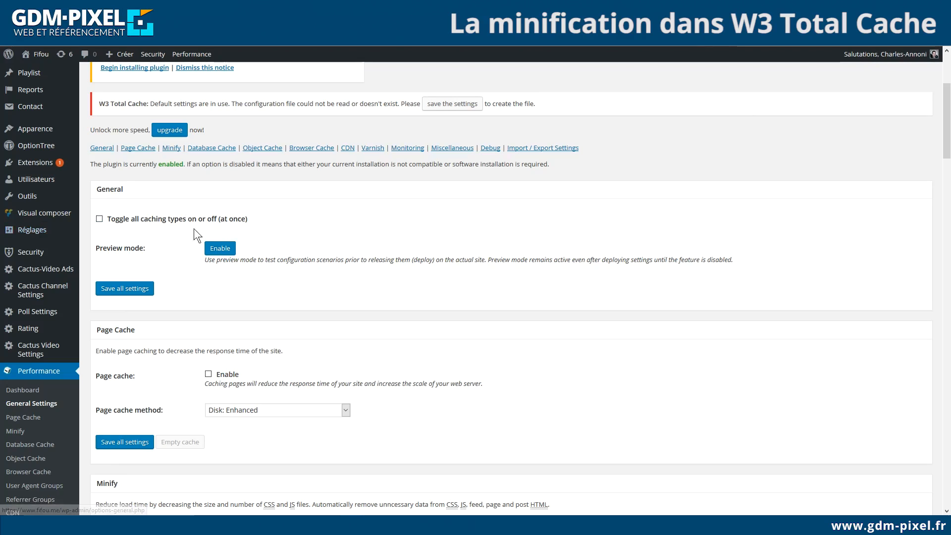
left_click(101, 220)
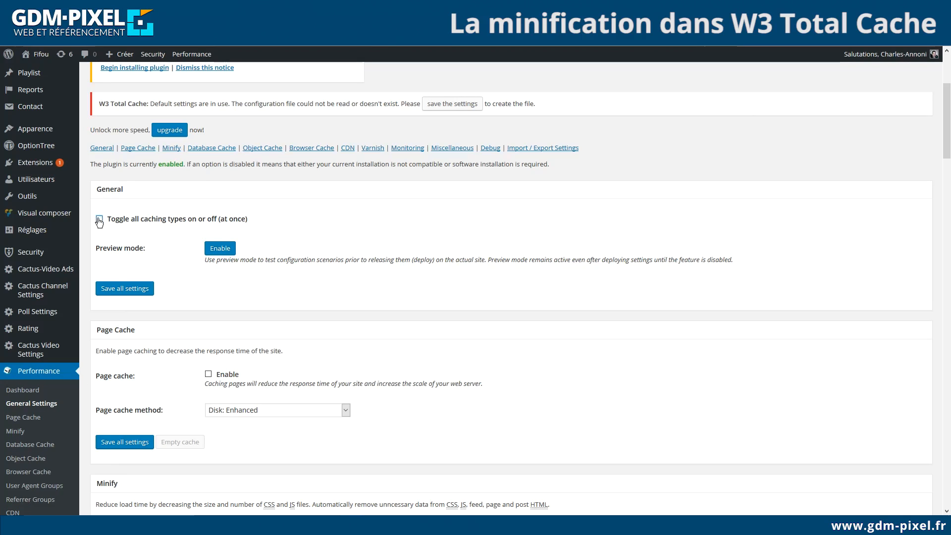
left_click(208, 374)
left_click(254, 412)
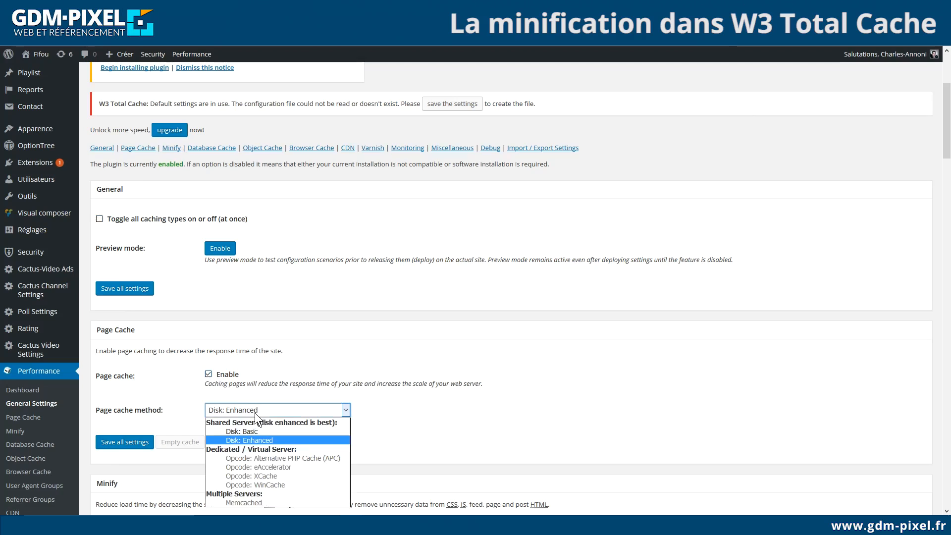
left_click(258, 440)
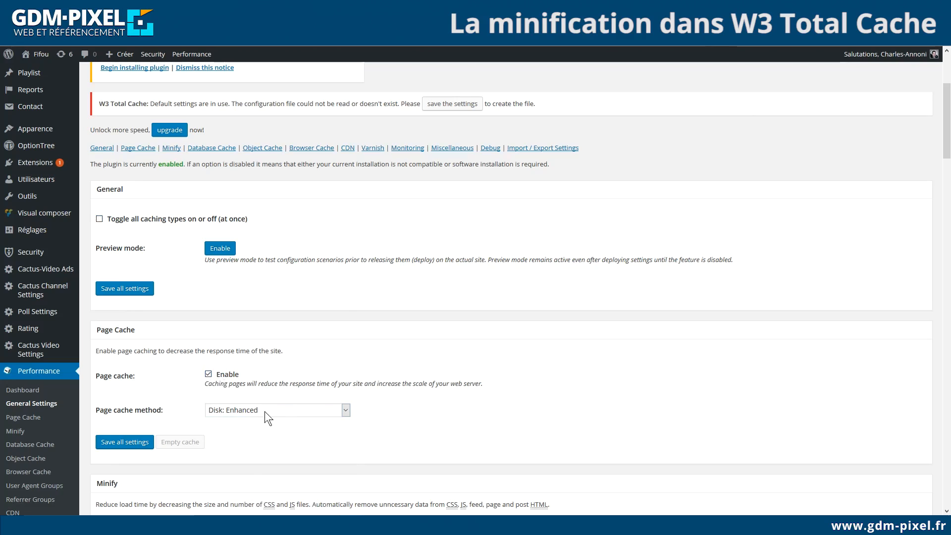
left_click(290, 413)
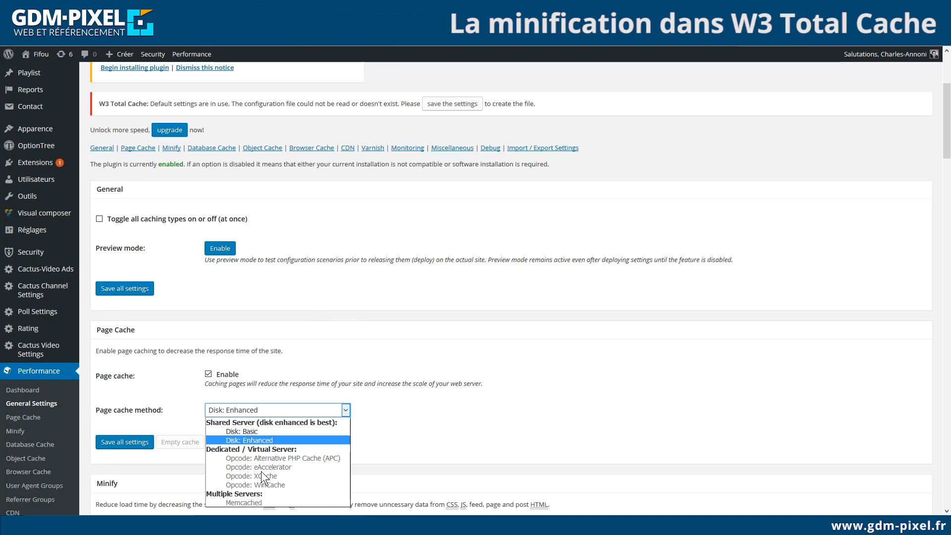
left_click(418, 395)
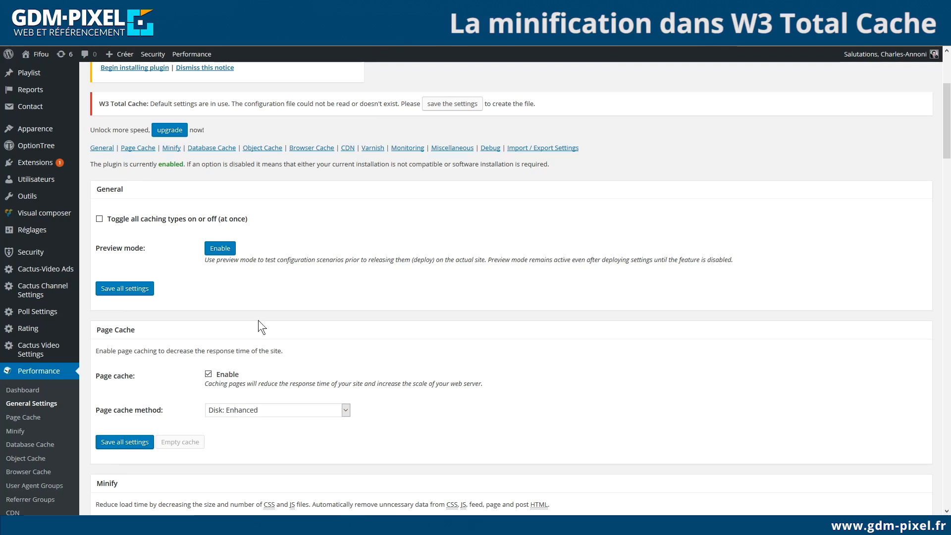
Enable Minify in Manual mode, keeping Disk as the minify cache method.
scroll(266, 315, "down", 3)
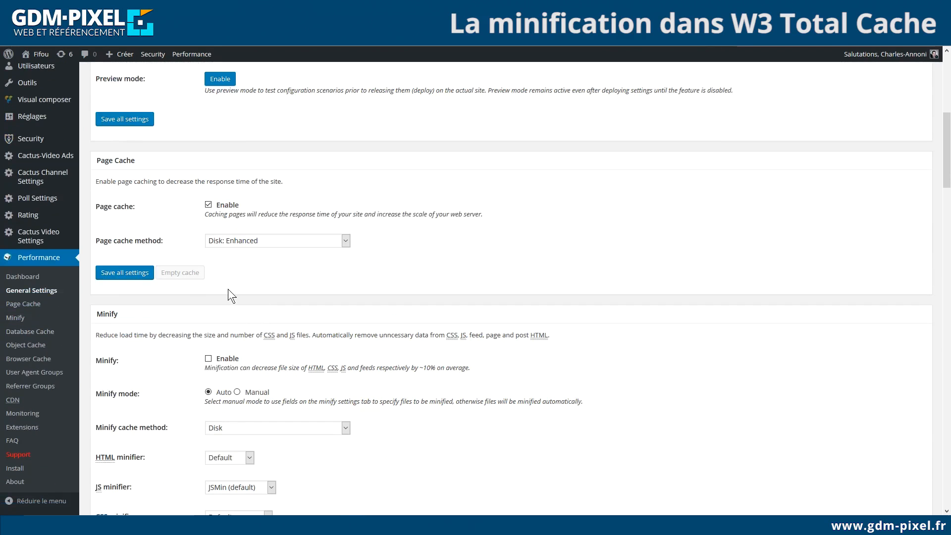
scroll(248, 266, "down", 2)
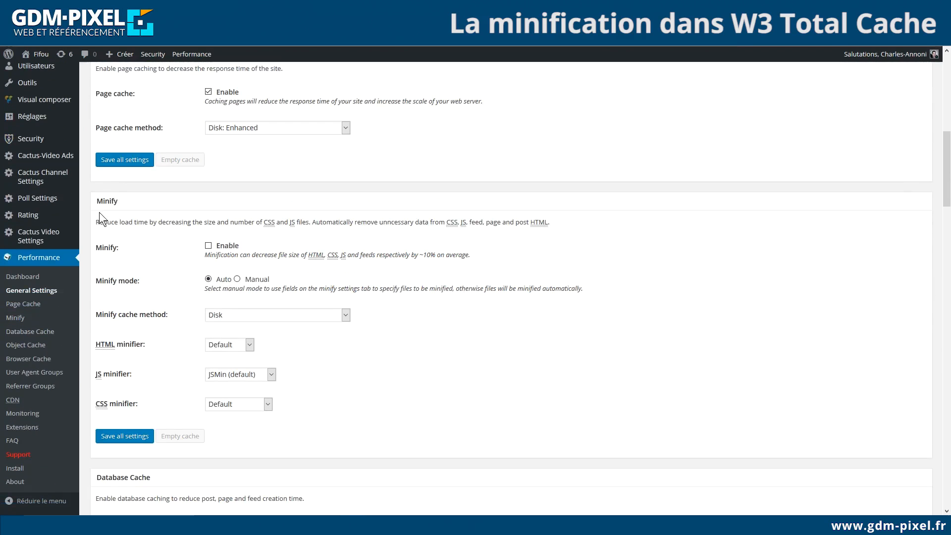
left_click(208, 246)
left_click(238, 279)
left_click(258, 310)
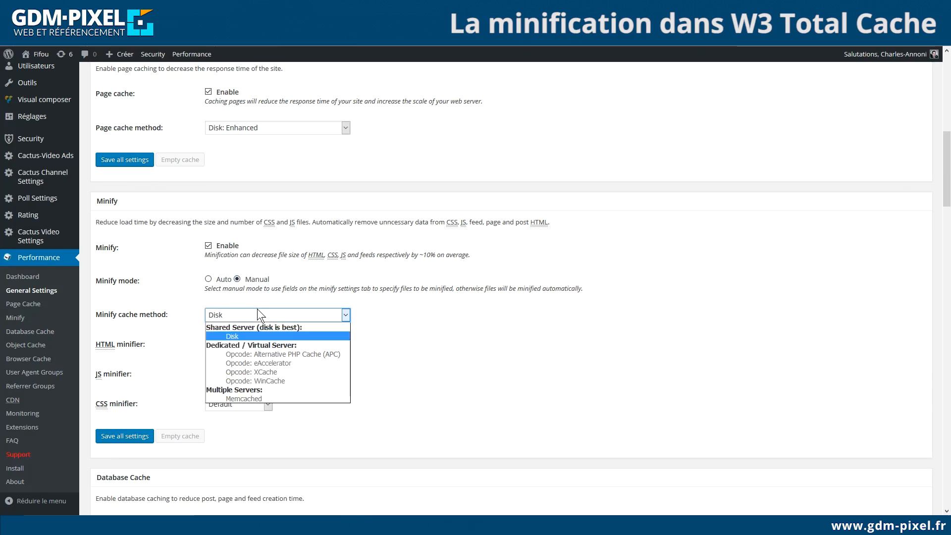
left_click(257, 309)
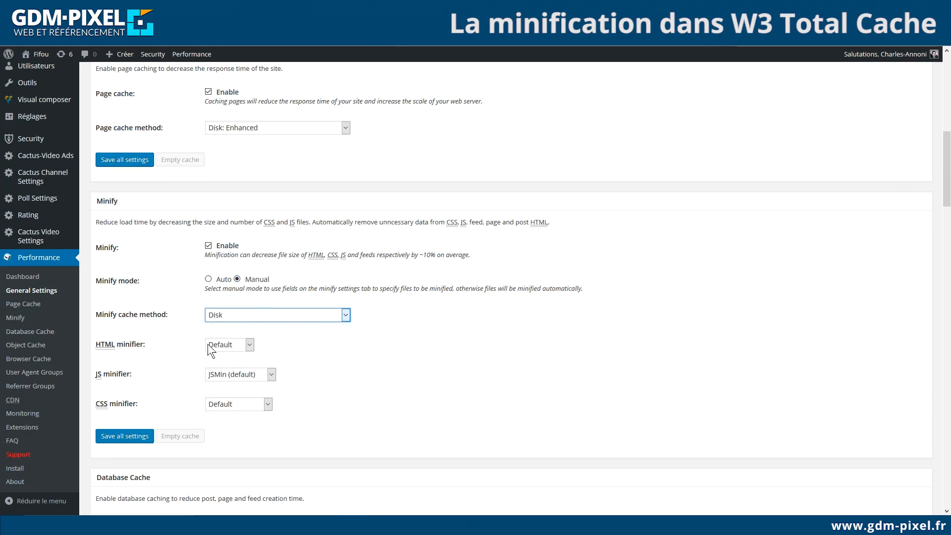
Enable the database cache and object cache with the Disk method, and enable the browser cache.
scroll(302, 275, "down", 5)
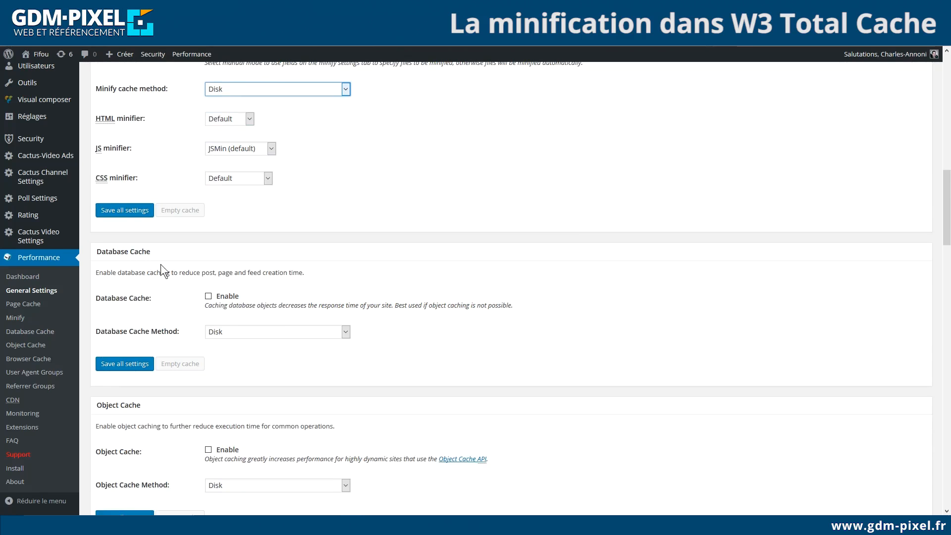
left_click(208, 296)
left_click(249, 335)
left_click(249, 335)
scroll(271, 267, "down", 1)
left_click(208, 281)
left_click(212, 435)
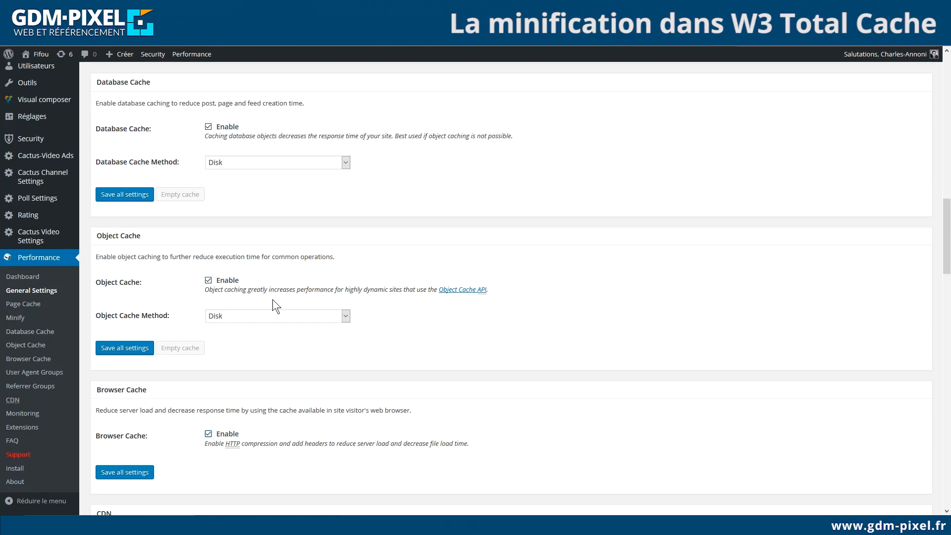
Save the general settings and open the Page Cache settings, dismissing the support popup.
scroll(269, 322, "down", 7)
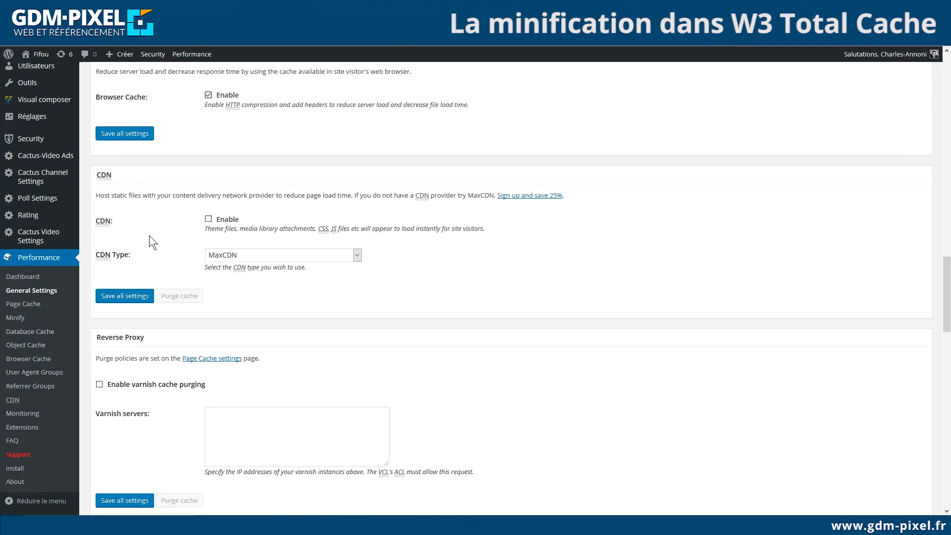
scroll(230, 268, "down", 8)
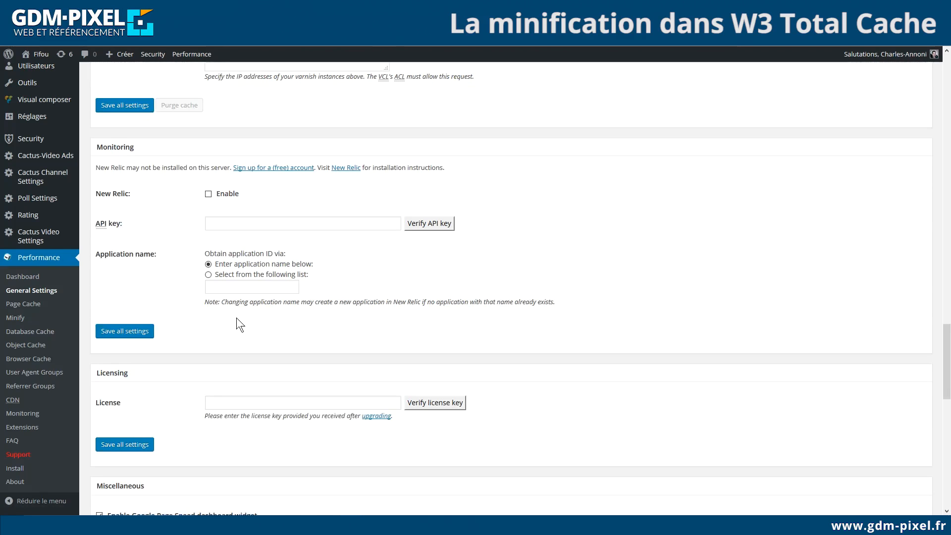
scroll(227, 255, "down", 3)
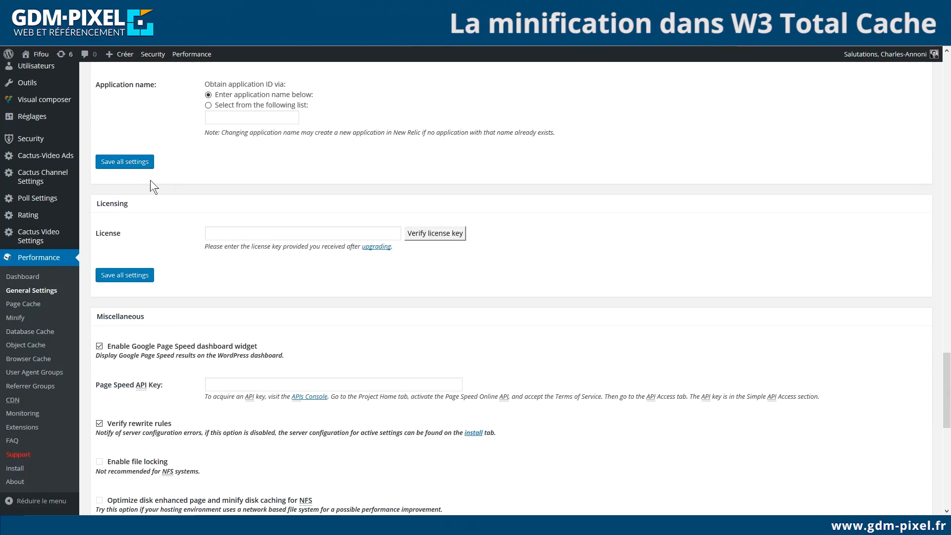
scroll(216, 311, "down", 3)
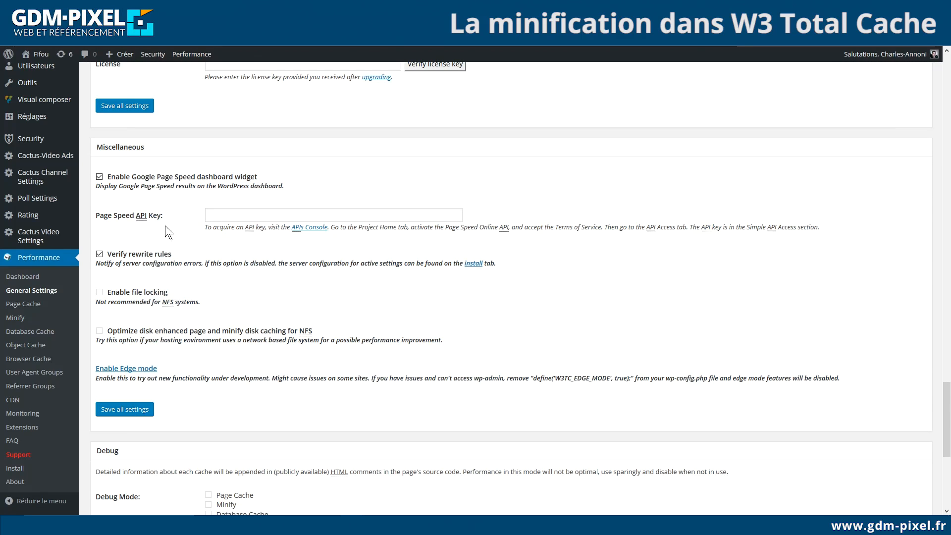
scroll(204, 265, "down", 4)
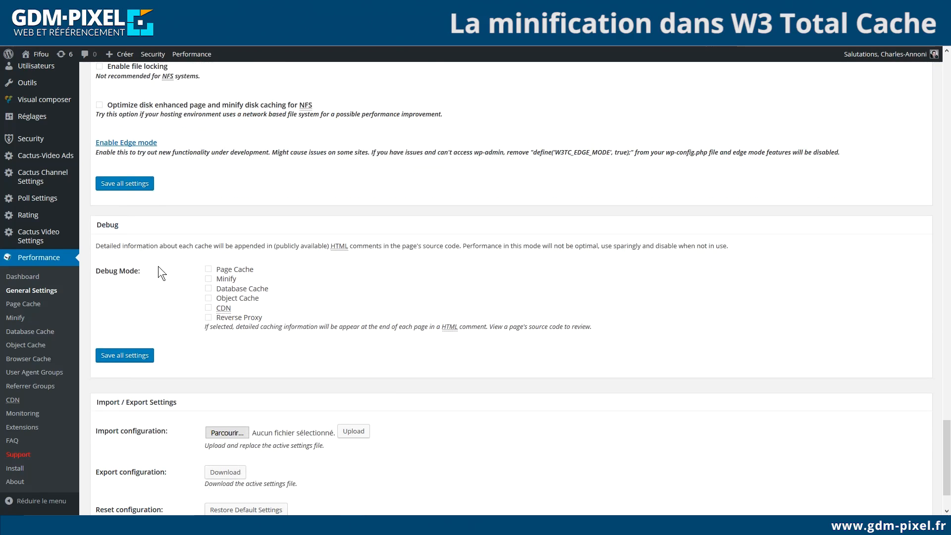
scroll(158, 266, "down", 1)
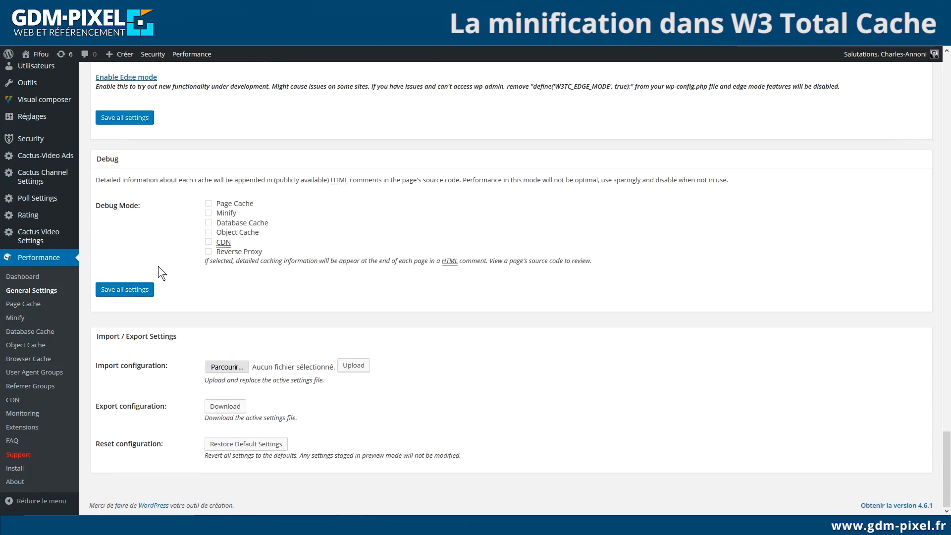
left_click(136, 296)
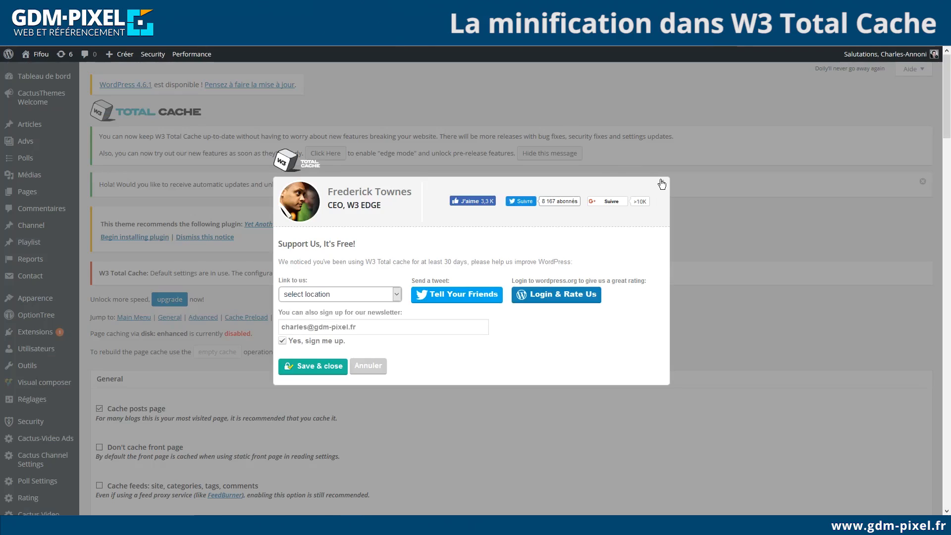
left_click(662, 184)
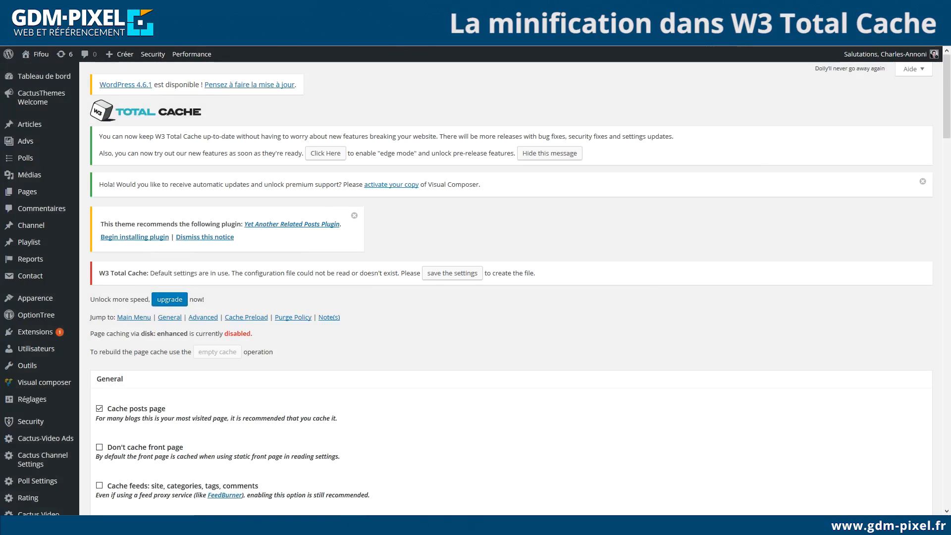
scroll(358, 302, "down", 2)
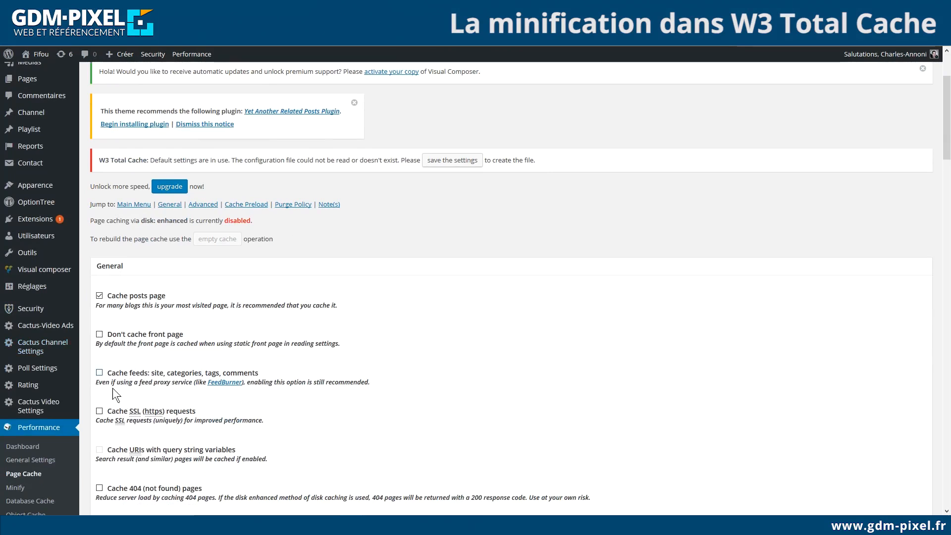
left_click(100, 413)
left_click(100, 411)
scroll(145, 368, "down", 1)
scroll(145, 367, "down", 4)
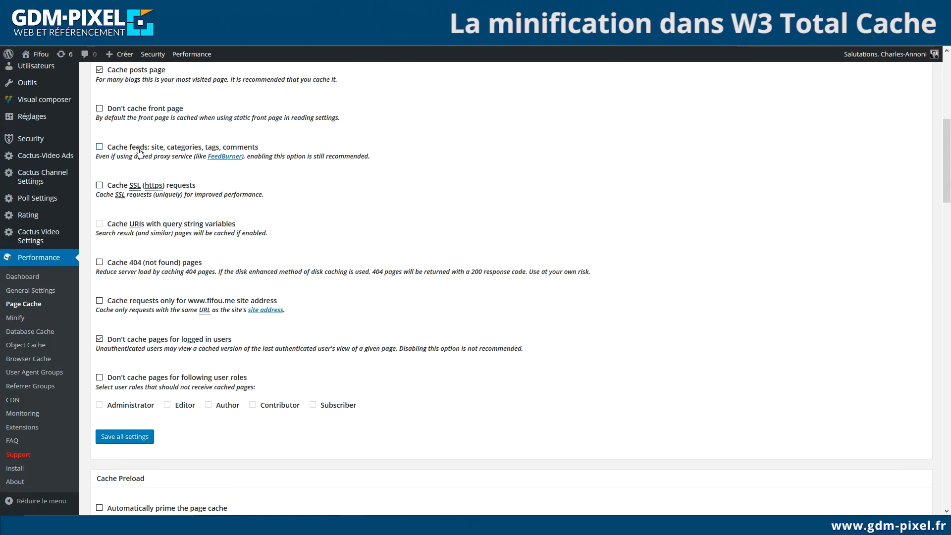
left_click(109, 150)
left_click(100, 301)
Enable automatic priming of the page cache and set its update interval to 3600 seconds.
scroll(127, 345, "down", 1)
scroll(126, 345, "down", 4)
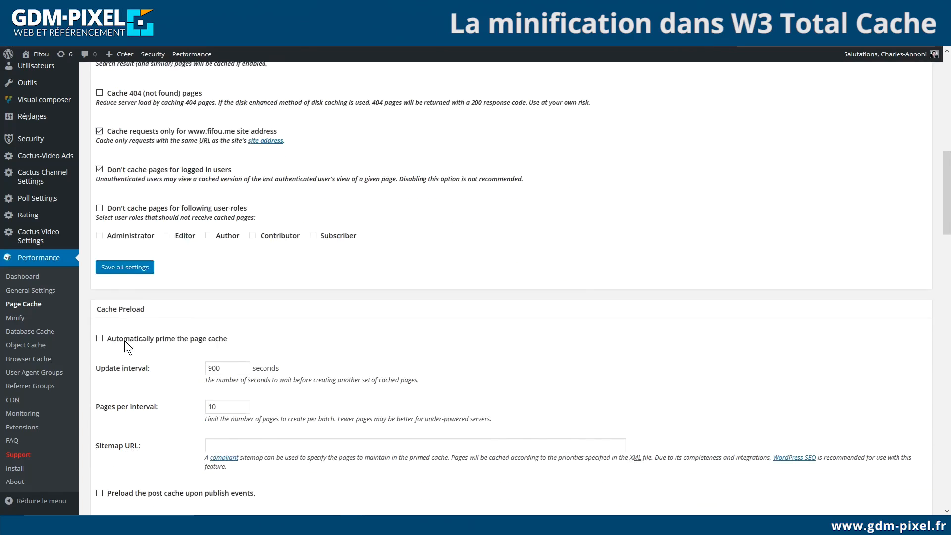
left_click(104, 286)
double_click(238, 312)
type("3600")
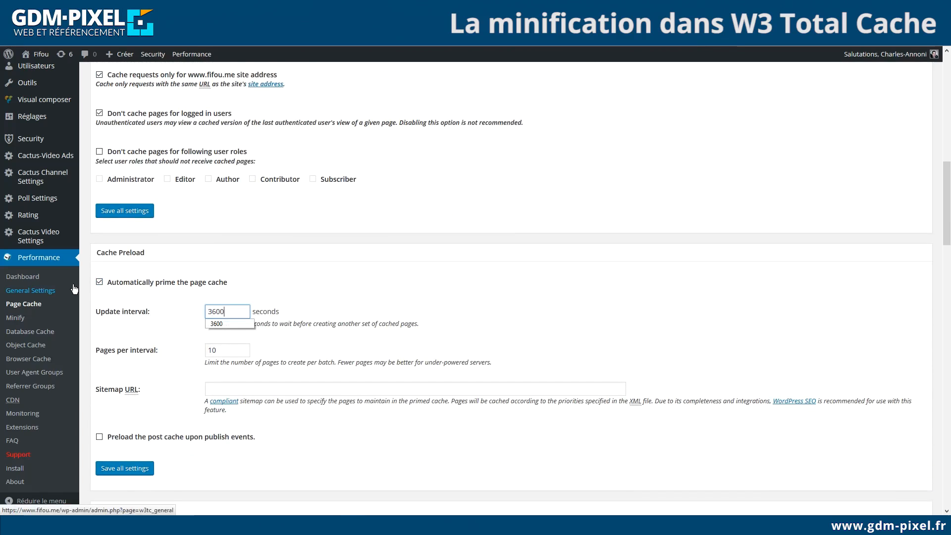
Keep the remaining preload, purge policy and advanced page cache options at their defaults and save the Page Cache settings.
left_click(302, 281)
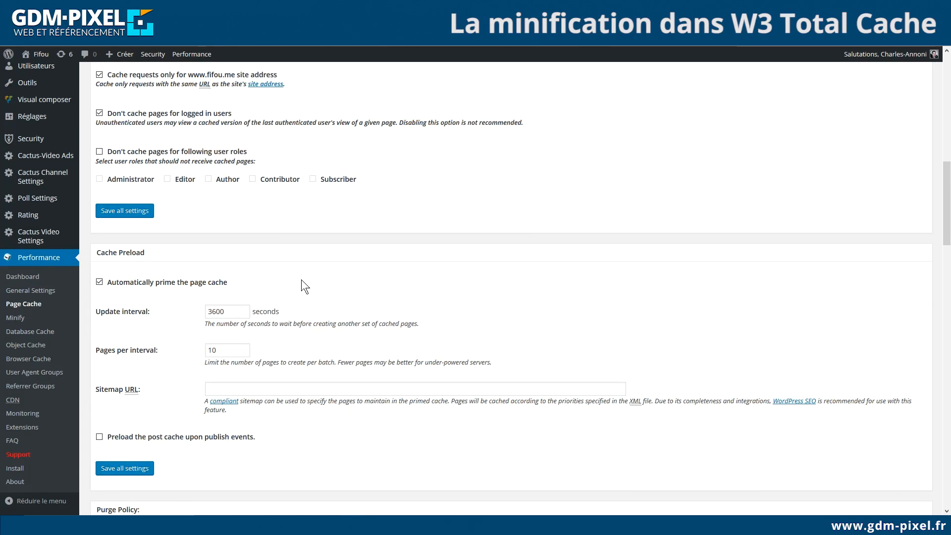
scroll(302, 281, "down", 3)
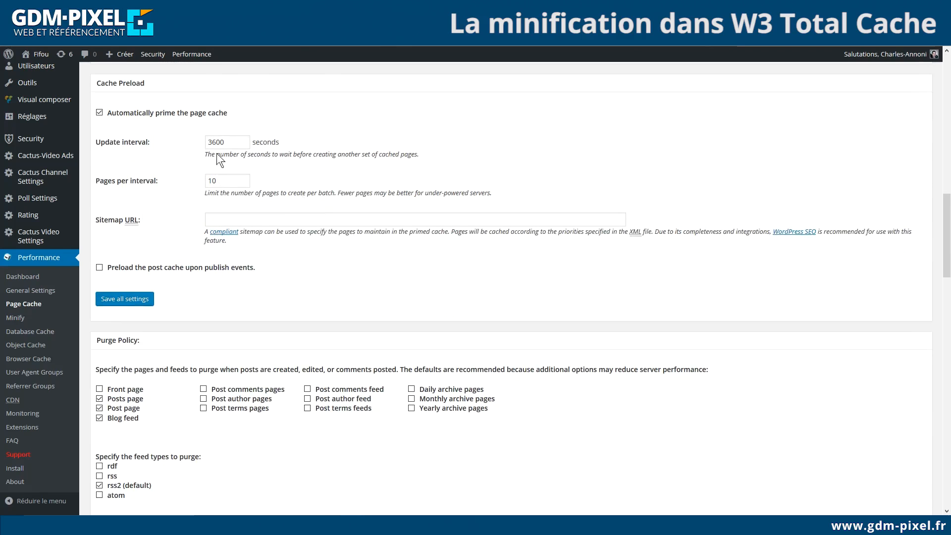
scroll(255, 186, "down", 2)
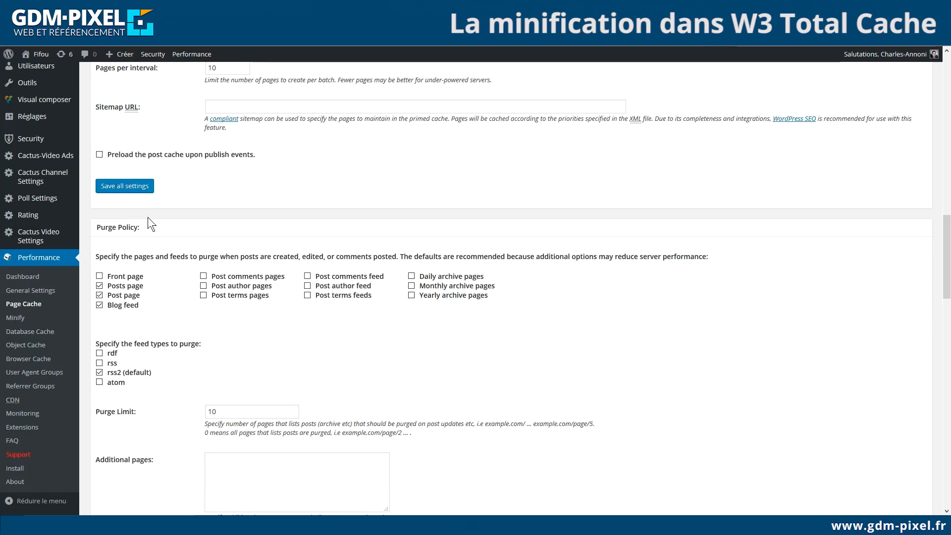
scroll(185, 242, "down", 4)
scroll(184, 243, "down", 5)
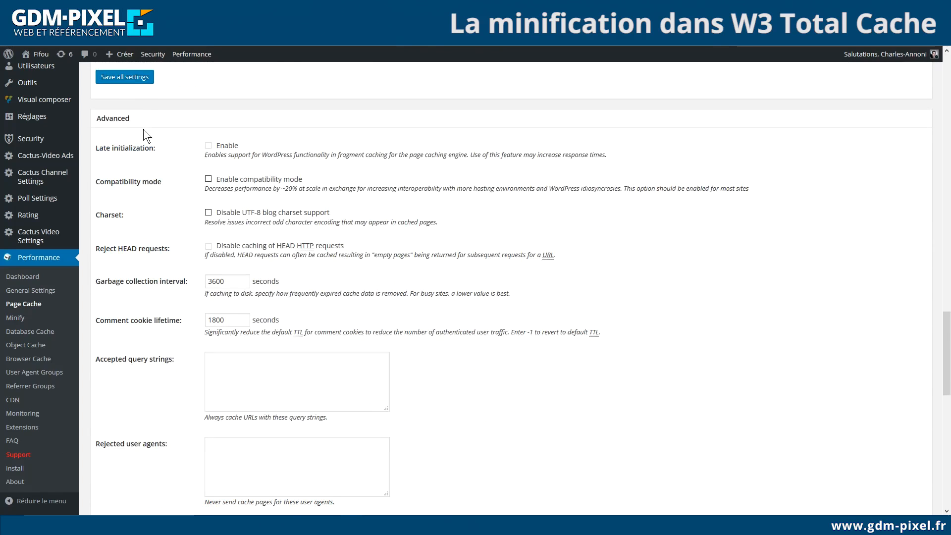
scroll(143, 128, "down", 10)
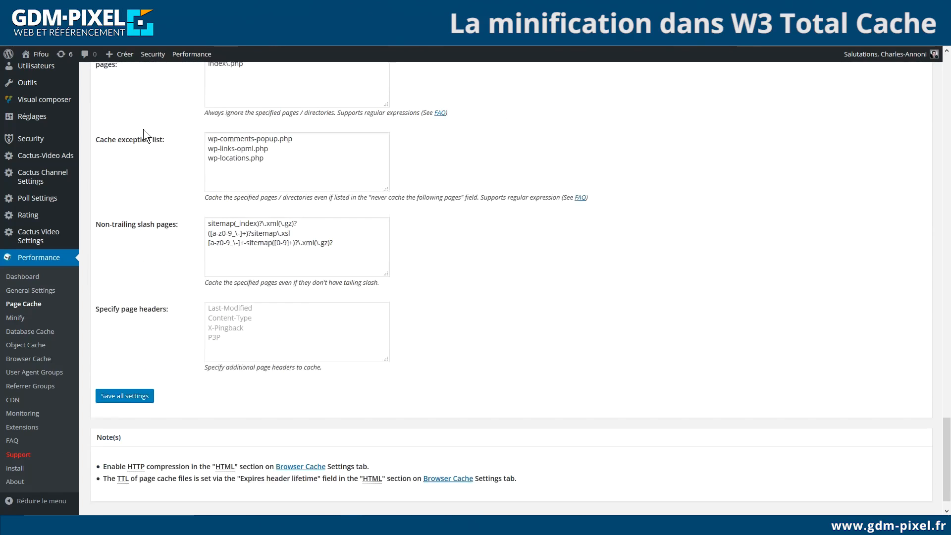
left_click(124, 367)
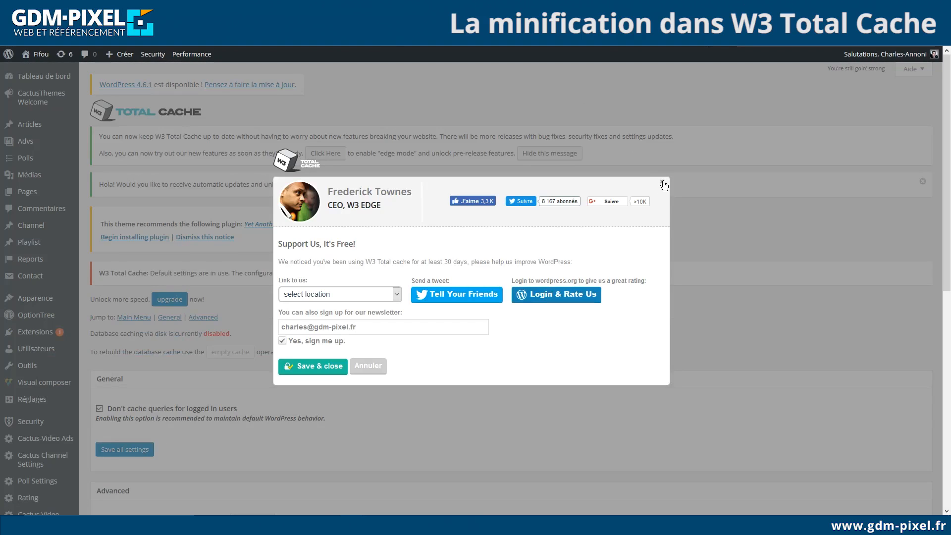
Dismiss the support popup on the Database Cache page and save the database cache settings with their default values.
double_click(662, 182)
left_click(662, 182)
left_click(663, 184)
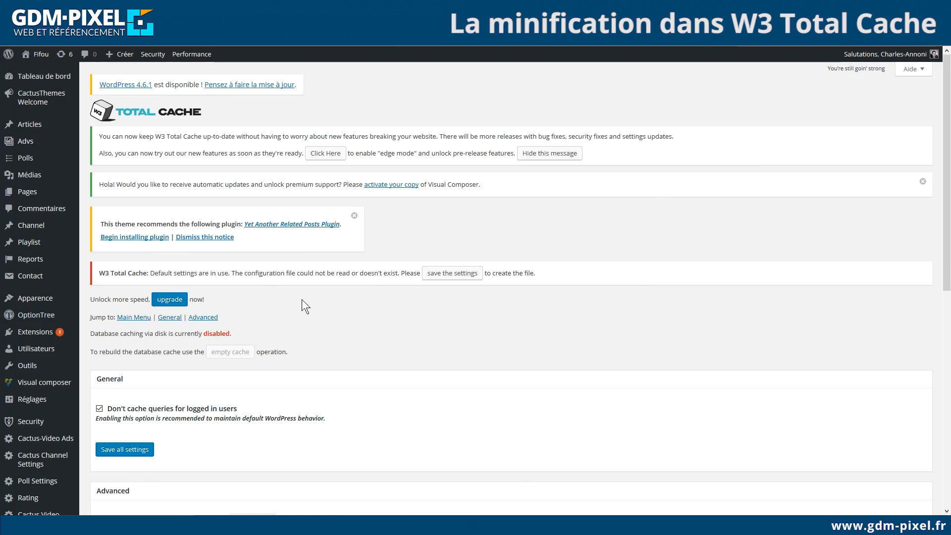
scroll(301, 299, "down", 6)
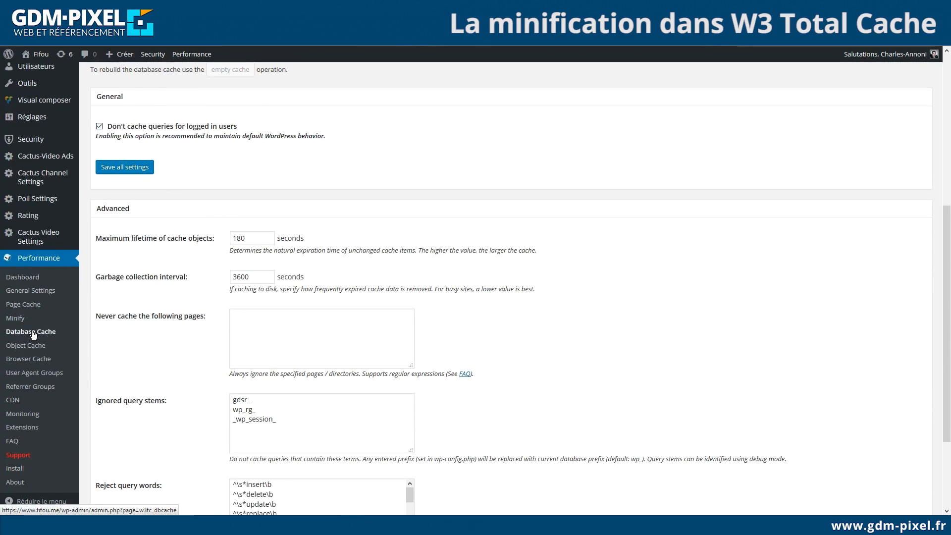
scroll(234, 236, "down", 3)
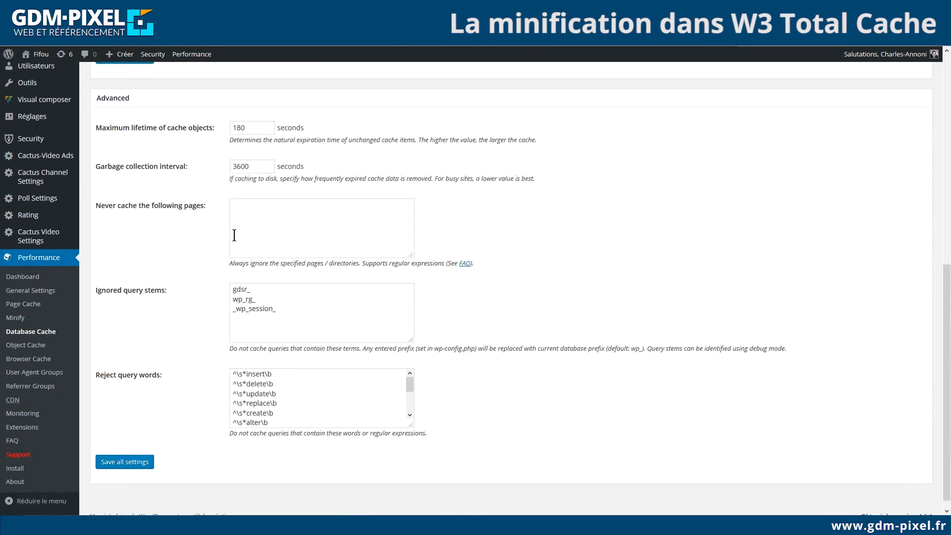
left_click(128, 451)
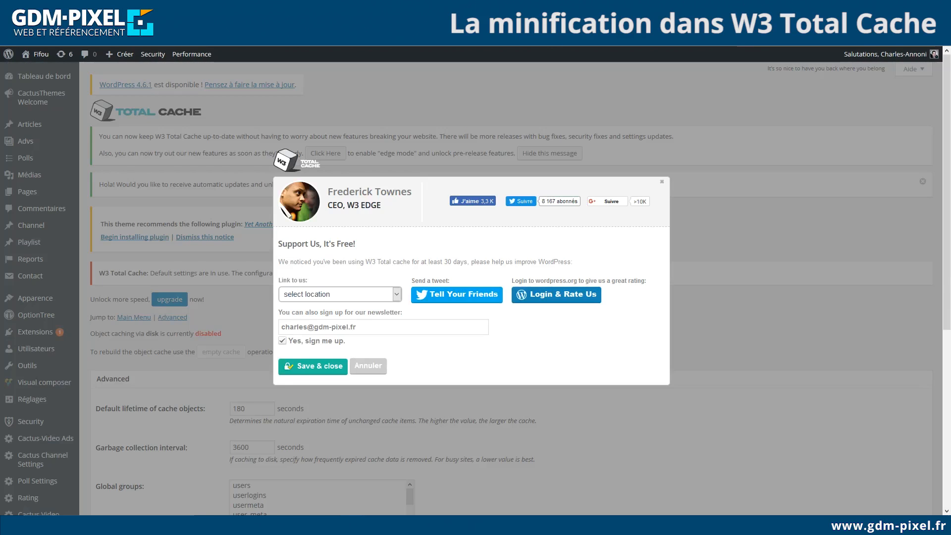
Check the Object Cache page and move on to the Browser Cache settings, dismissing the support popup on each.
left_click(661, 182)
scroll(655, 201, "down", 5)
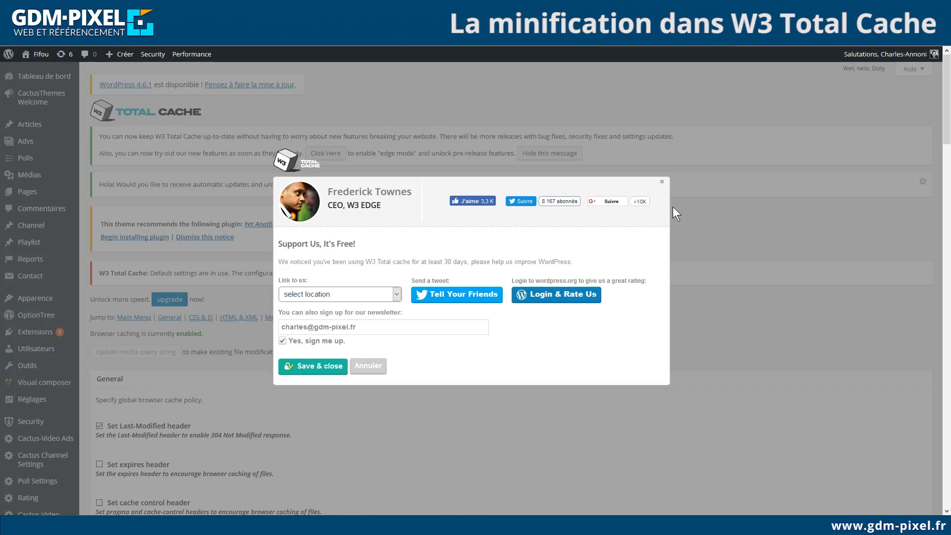
left_click(662, 182)
scroll(249, 278, "down", 3)
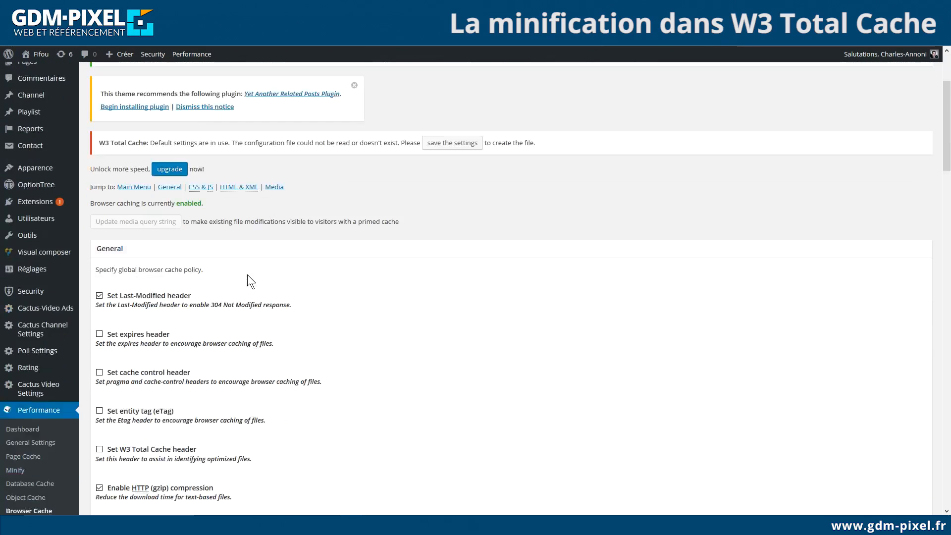
Enable the expires, cache control, entity tag and W3 Total Cache headers in the general browser cache policy, and prevent cookies for static files.
scroll(248, 274, "down", 2)
left_click(99, 238)
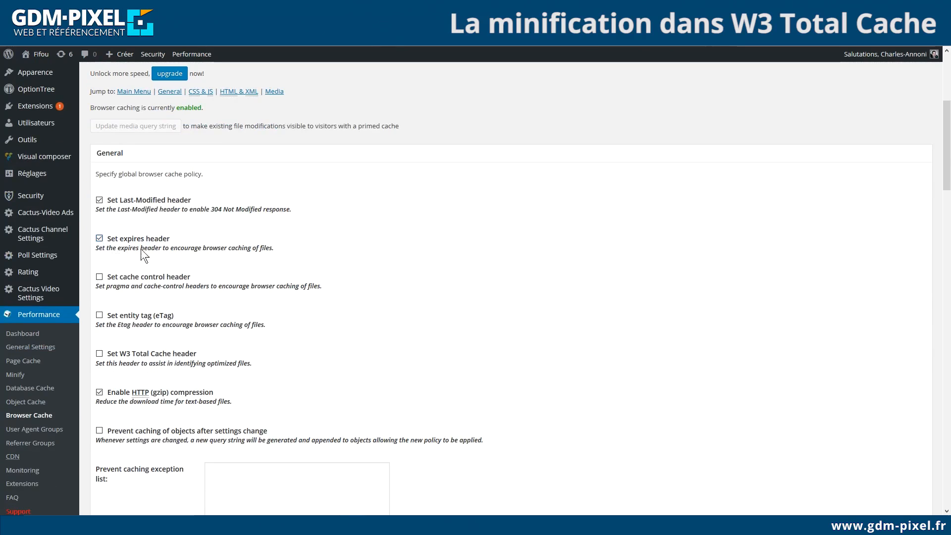
left_click(130, 281)
left_click(99, 316)
left_click(99, 353)
scroll(162, 283, "down", 2)
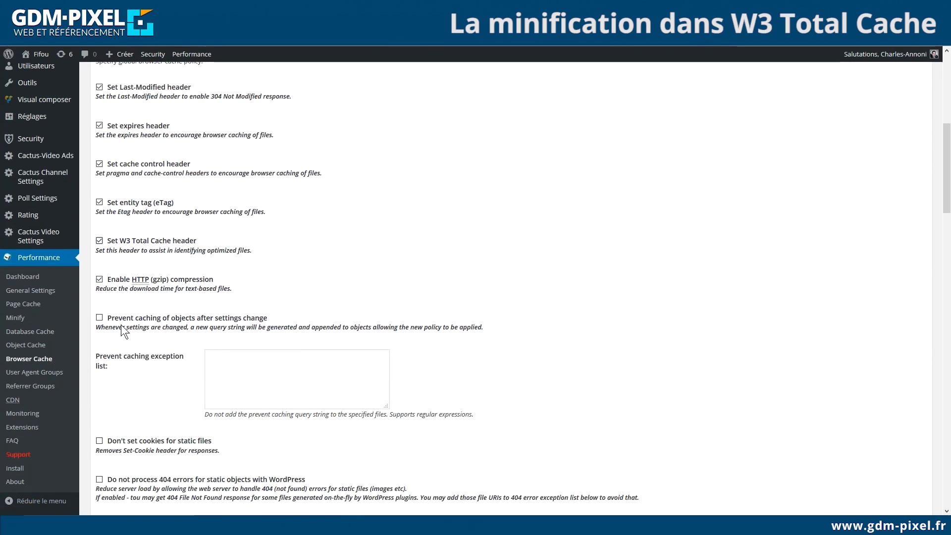
scroll(121, 325, "down", 3)
left_click(100, 271)
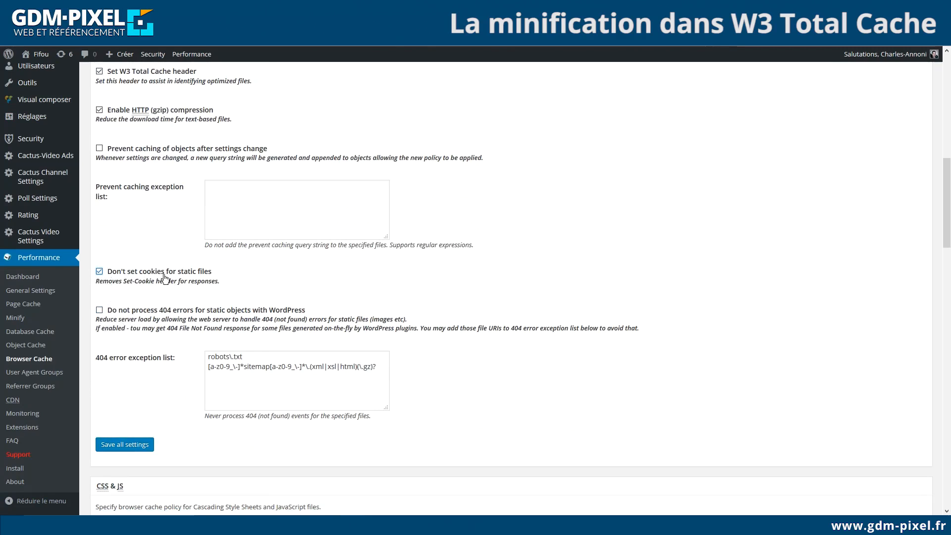
Review the header, expiry lifetime and compression options for CSS & JS, HTML & XML, and Media & Other Files.
scroll(119, 272, "down", 5)
scroll(120, 274, "down", 4)
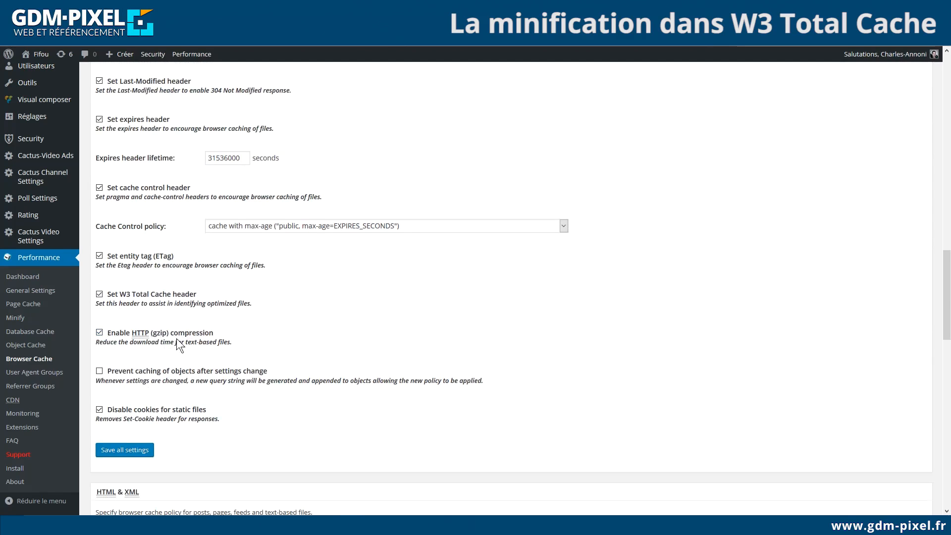
scroll(177, 338, "down", 7)
scroll(148, 214, "up", 6)
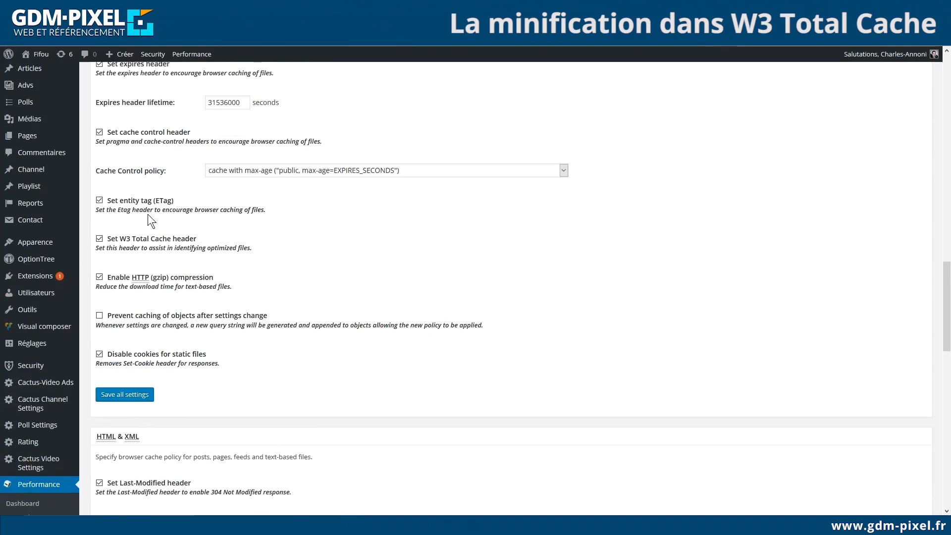
scroll(148, 214, "down", 7)
scroll(148, 214, "up", 6)
scroll(148, 214, "down", 5)
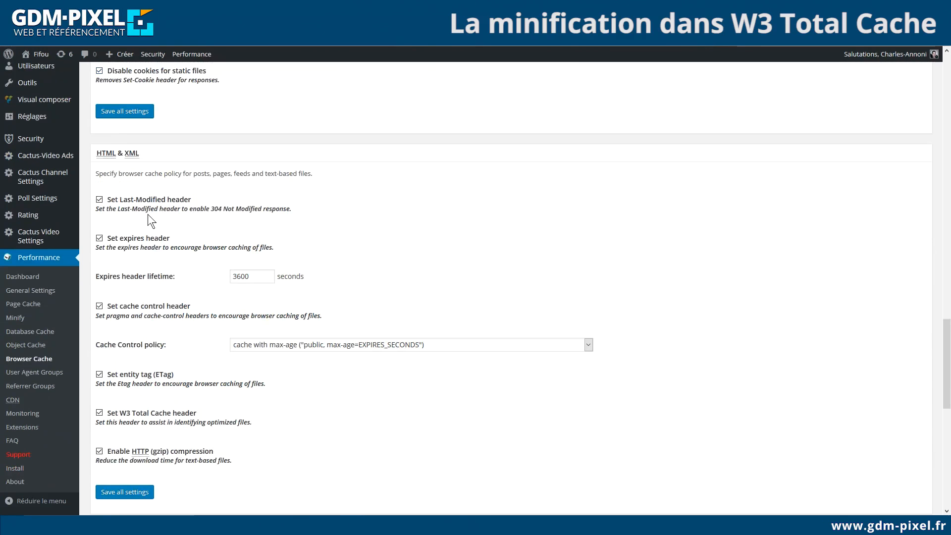
scroll(148, 214, "down", 1)
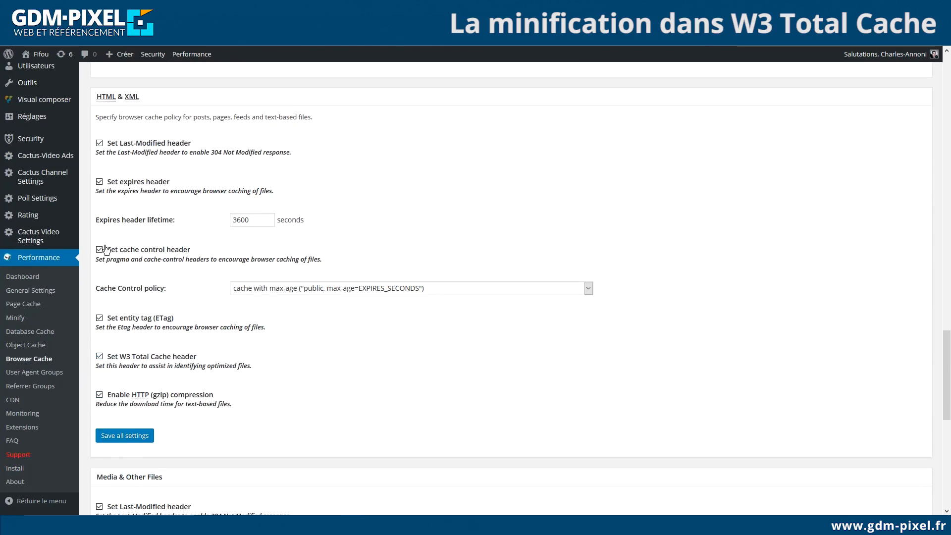
scroll(120, 314, "down", 5)
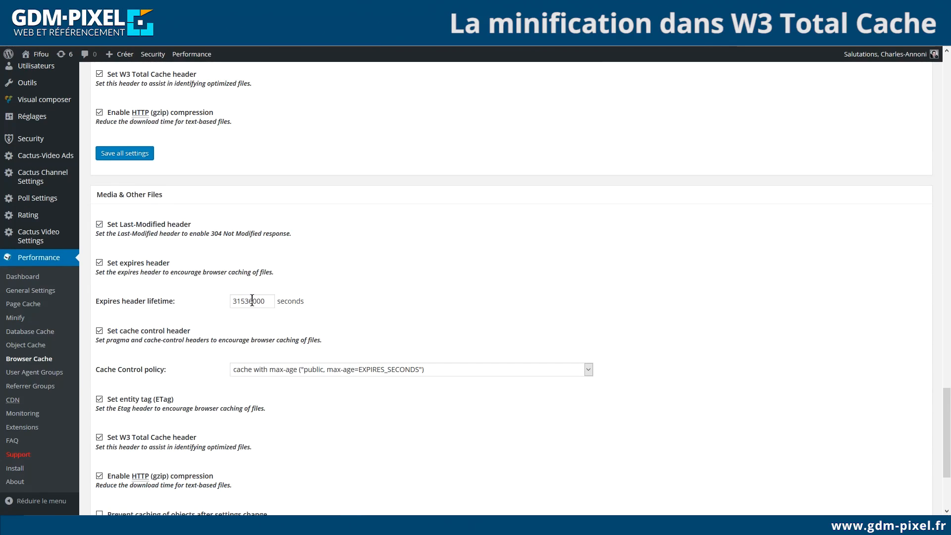
left_click_drag(269, 301, 234, 301)
left_click(342, 279)
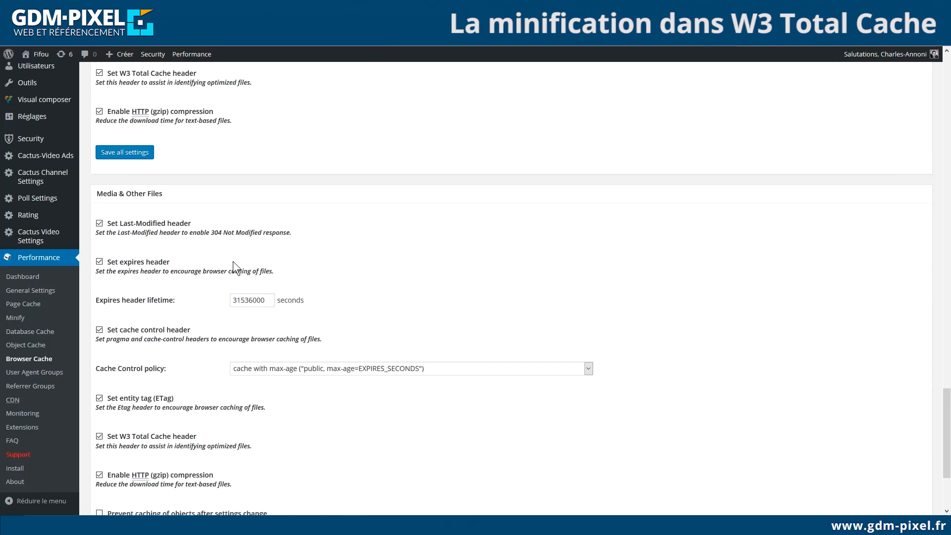
scroll(233, 261, "down", 3)
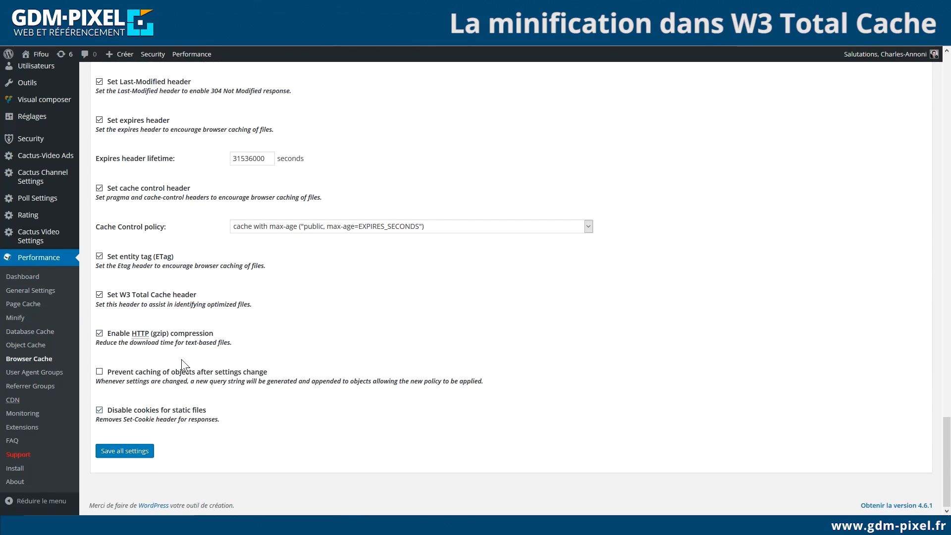
Save the browser cache settings and dismiss the support popup.
left_click(125, 451)
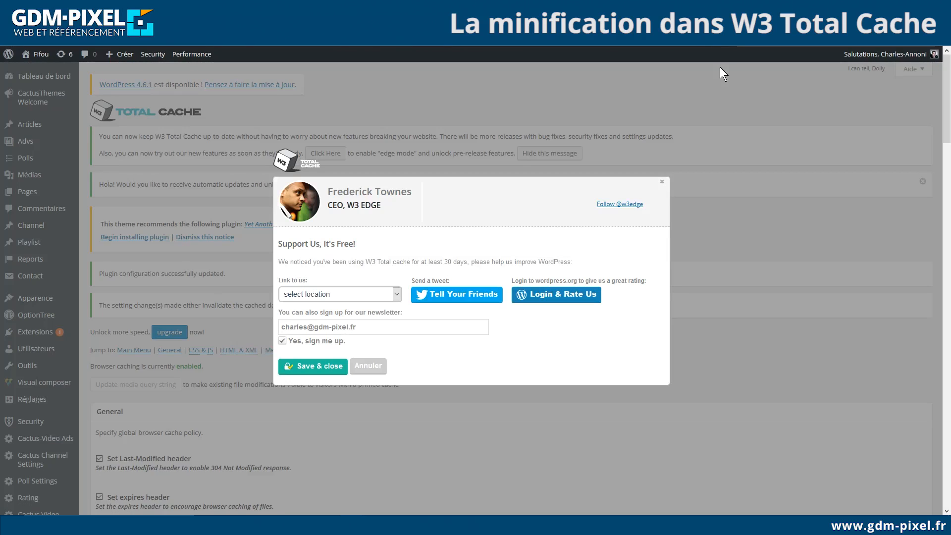
left_click(662, 182)
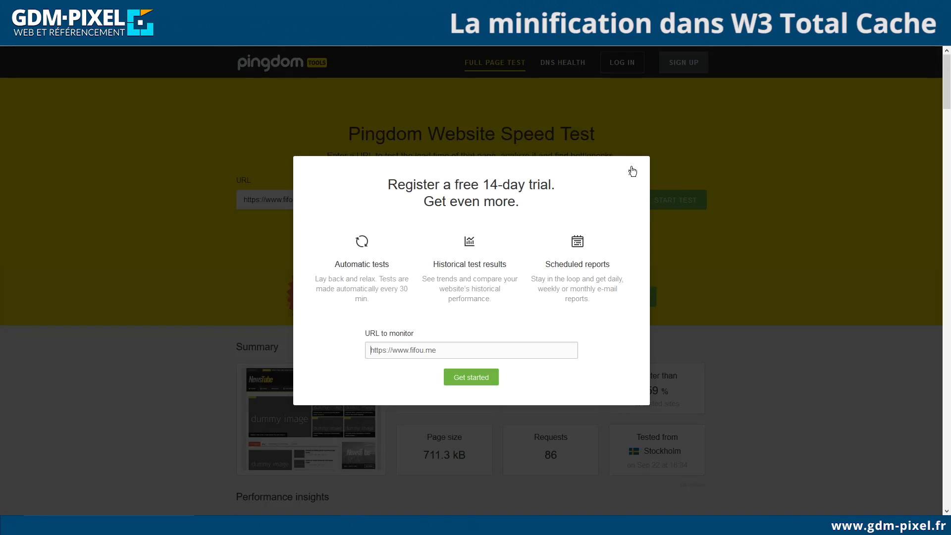
left_click(632, 173)
left_click(671, 202)
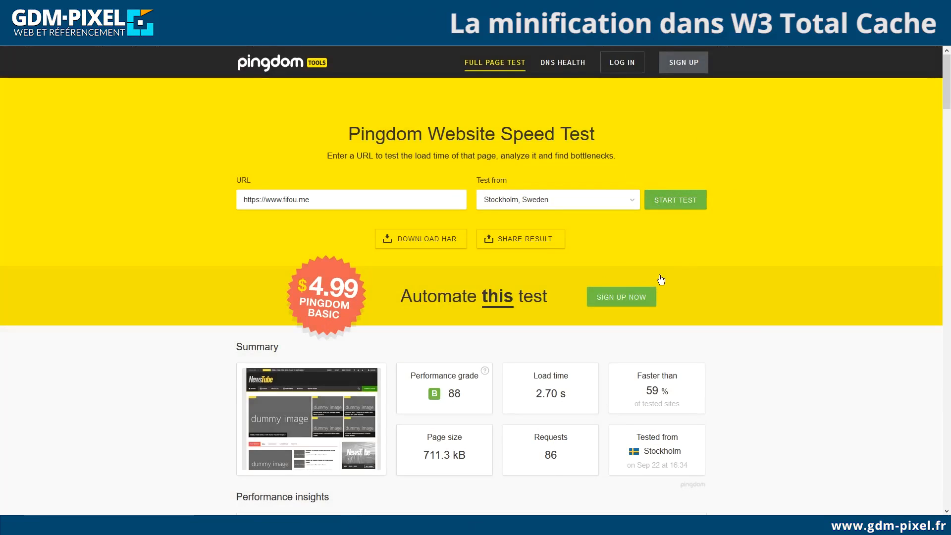
left_click(676, 203)
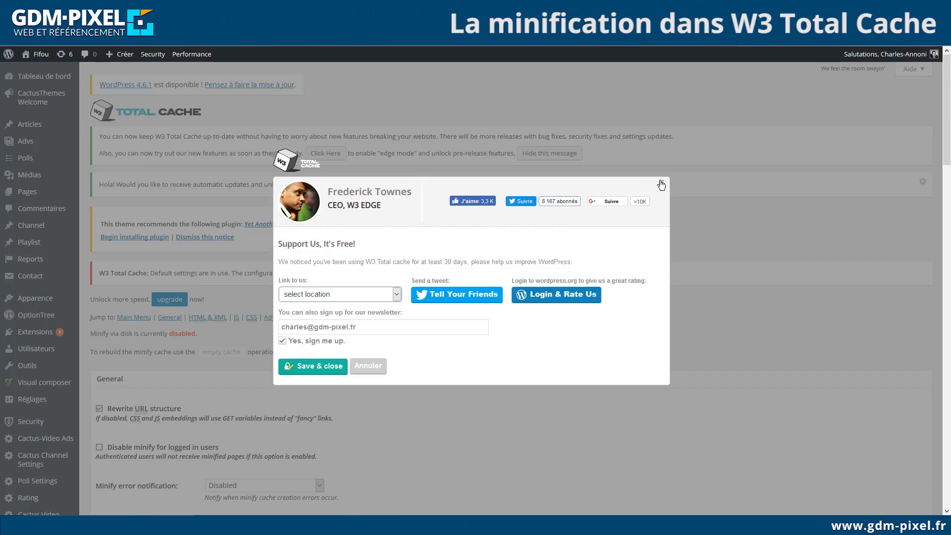
Dismiss the support popup on the W3 Total Cache Minify page and look through the HTML, JS, CSS and advanced settings.
left_click(542, 104)
scroll(421, 249, "down", 14)
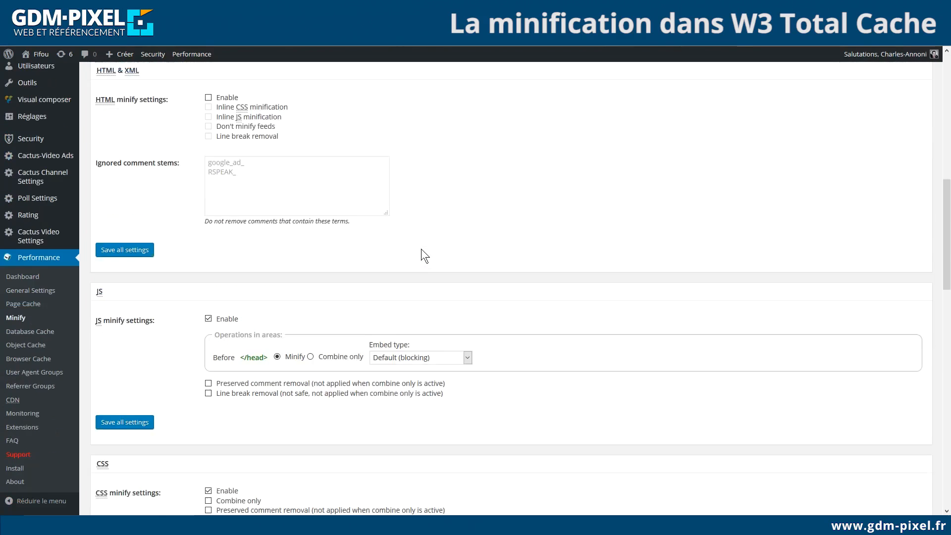
scroll(421, 250, "down", 7)
scroll(422, 250, "up", 8)
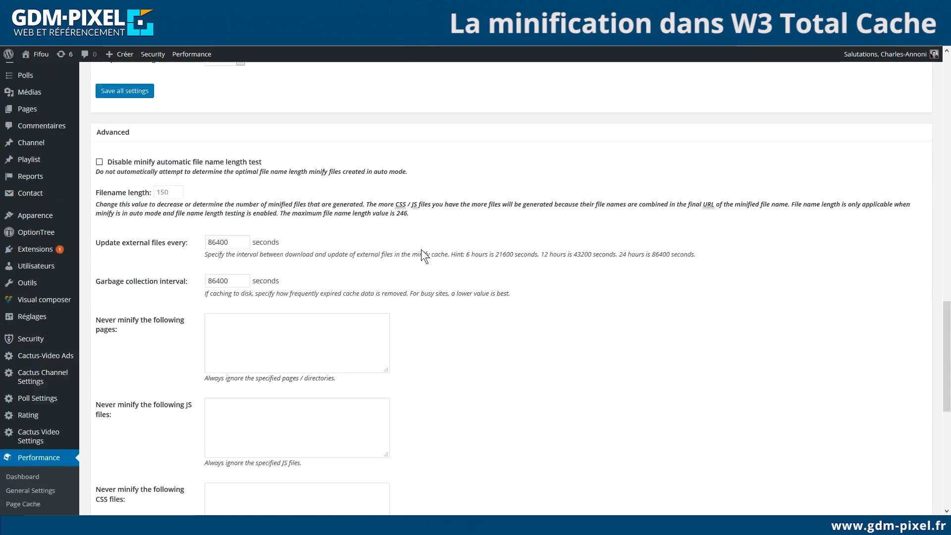
scroll(367, 309, "up", 12)
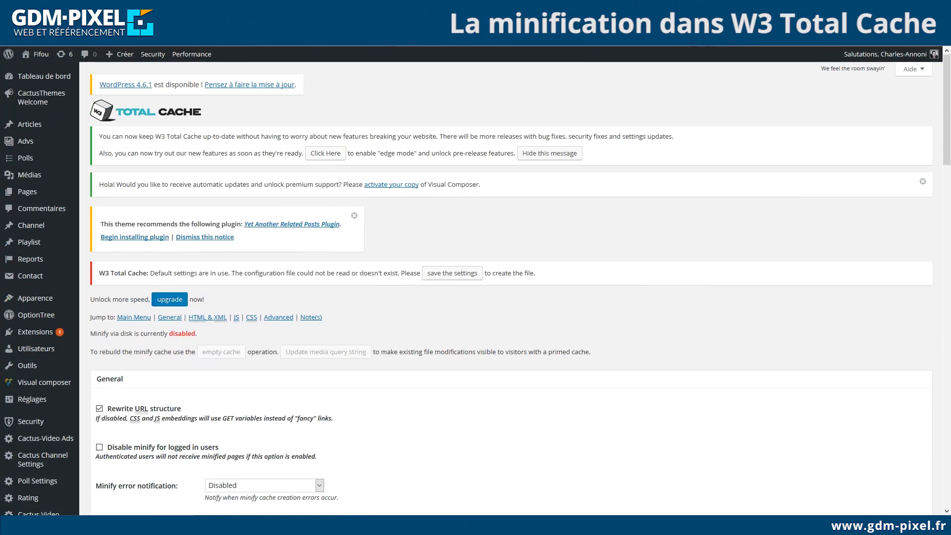
left_click(307, 8)
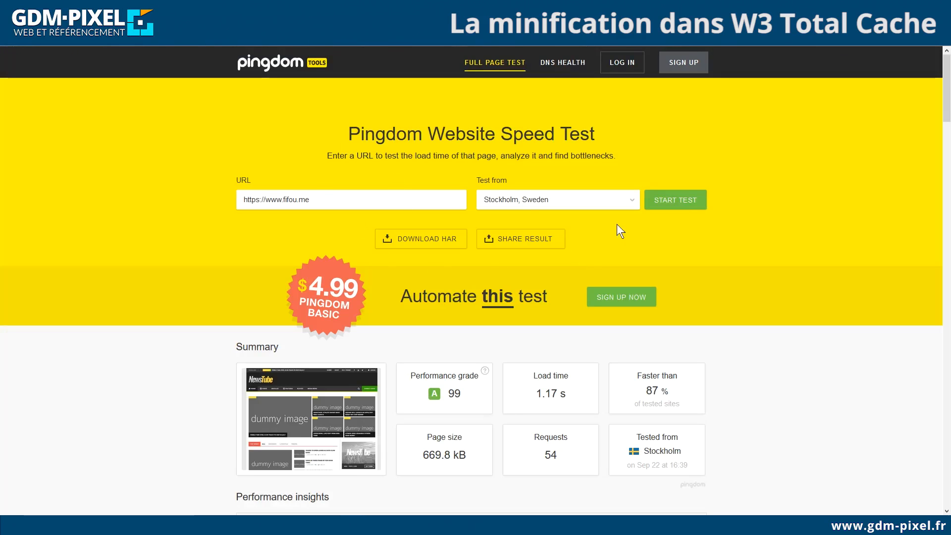
left_click(547, 201)
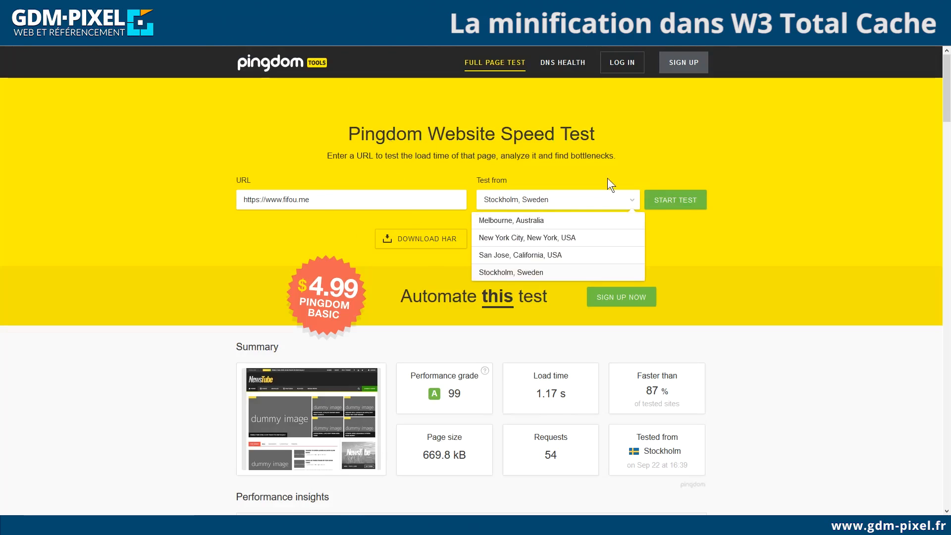
left_click(535, 240)
left_click(674, 200)
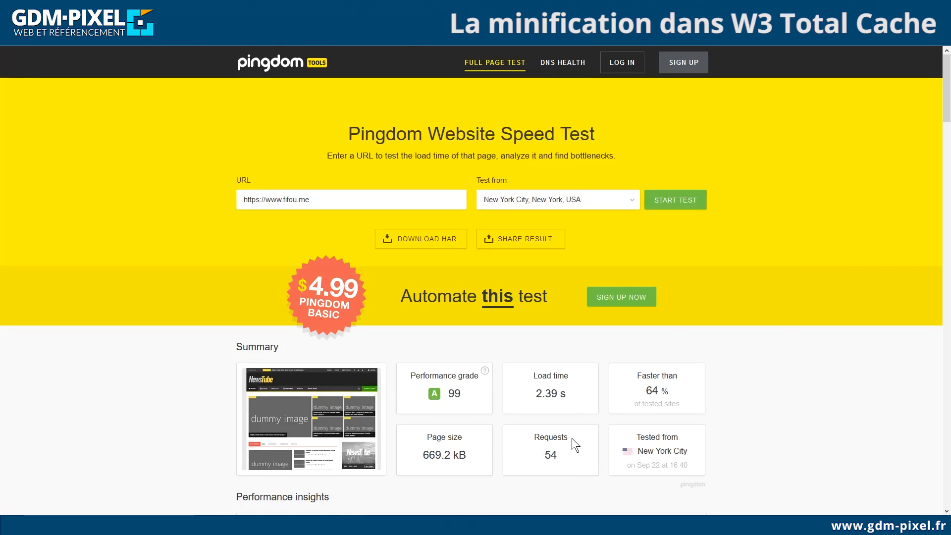
left_click_drag(548, 454, 510, 455)
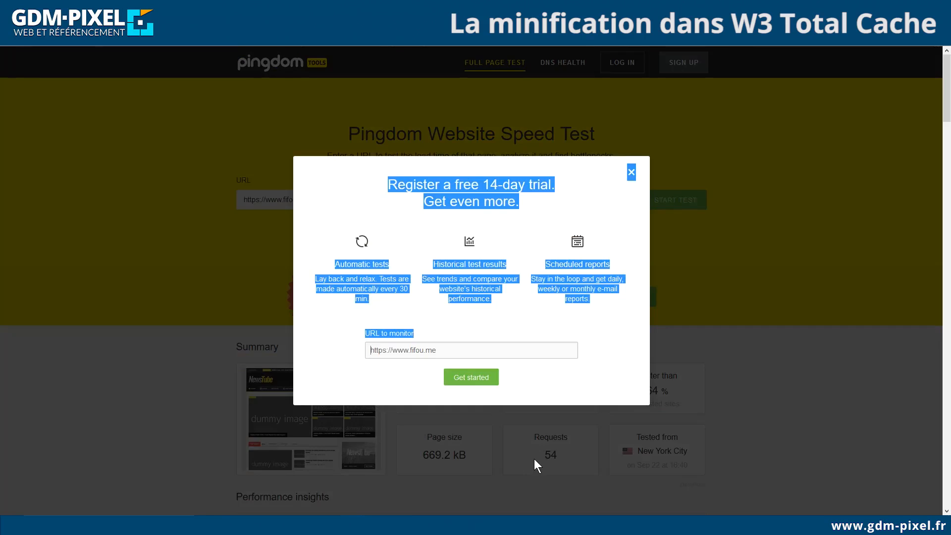
left_click(632, 172)
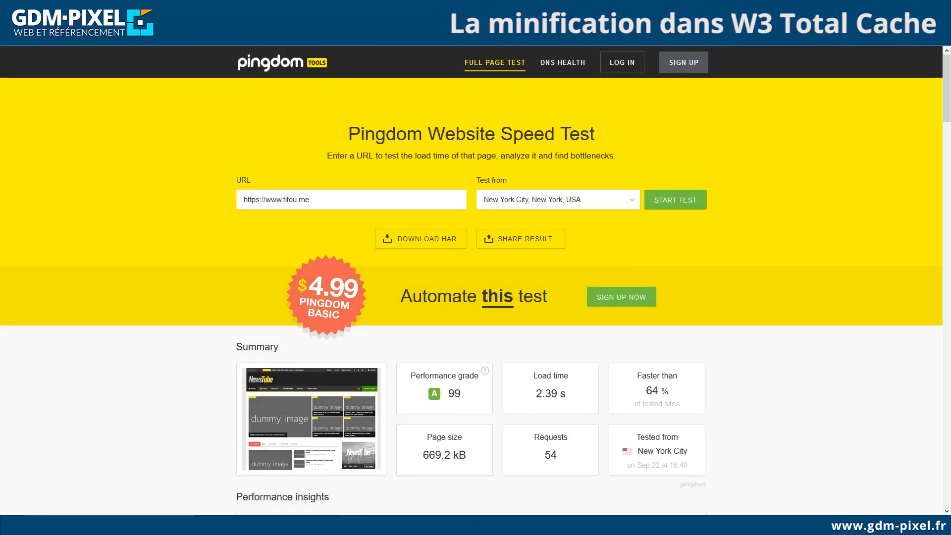
left_click(546, 8)
type("GT")
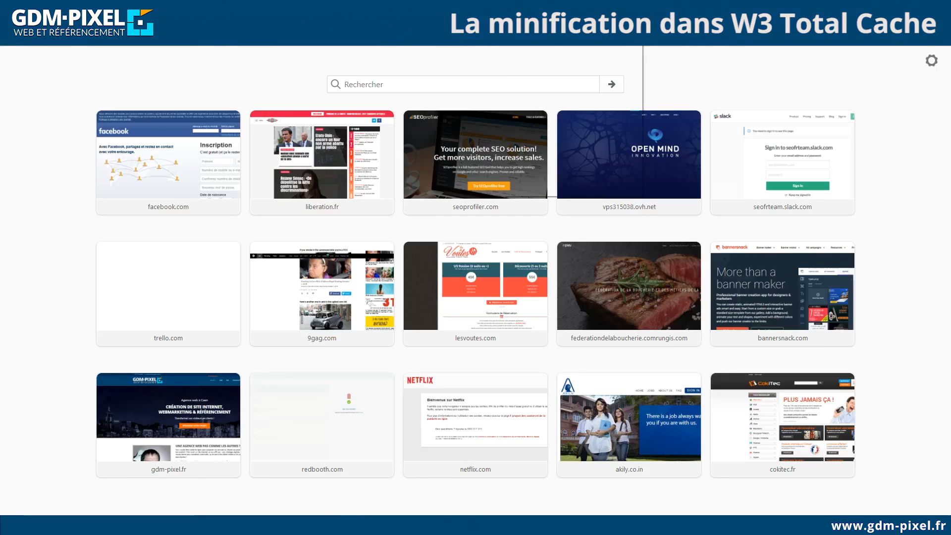
type(" Metrix")
key("Return")
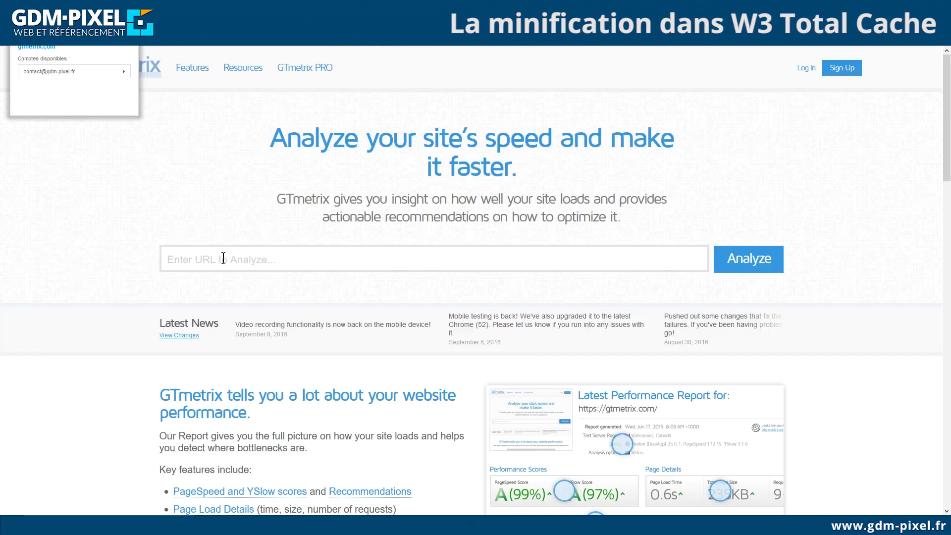
left_click(235, 259)
type("https://www.fifou.me/")
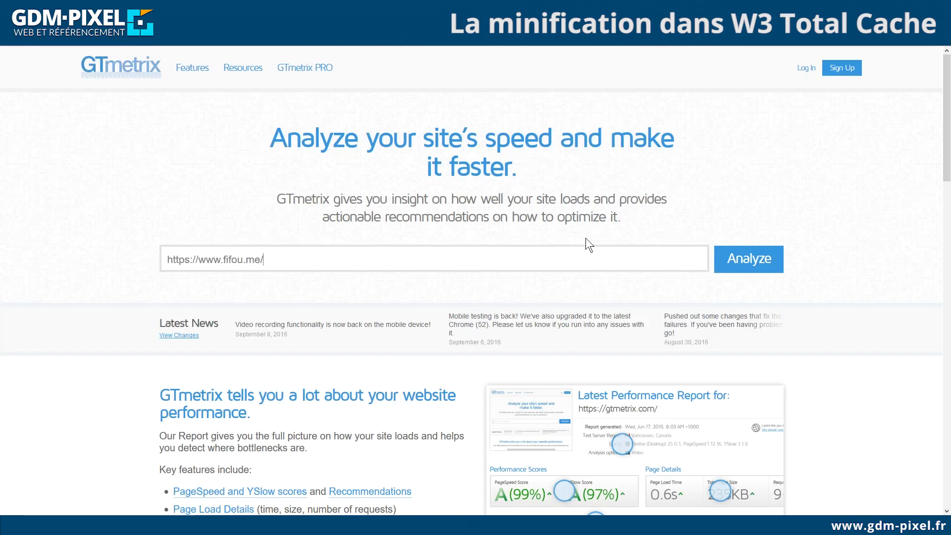
left_click(755, 260)
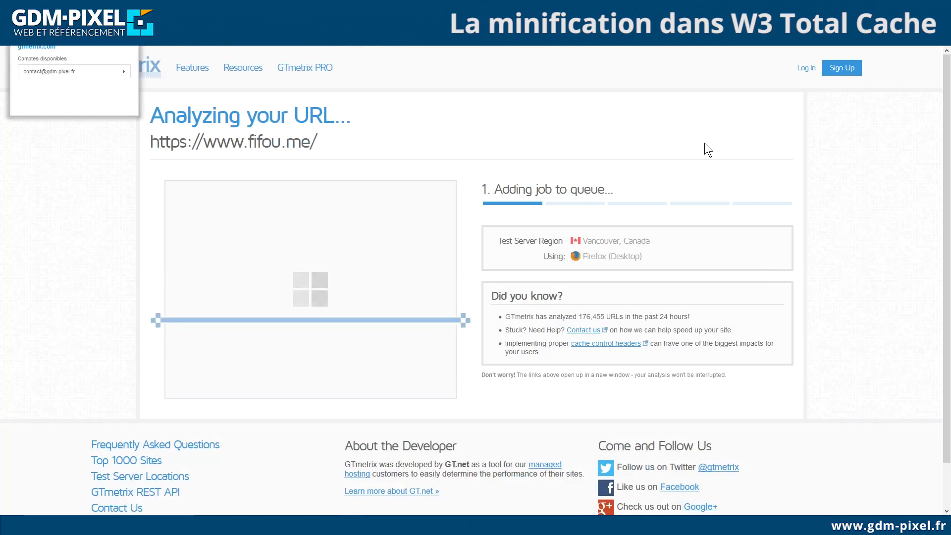
Return to the WordPress admin and empty all W3 Total Cache caches.
left_click(16, 242)
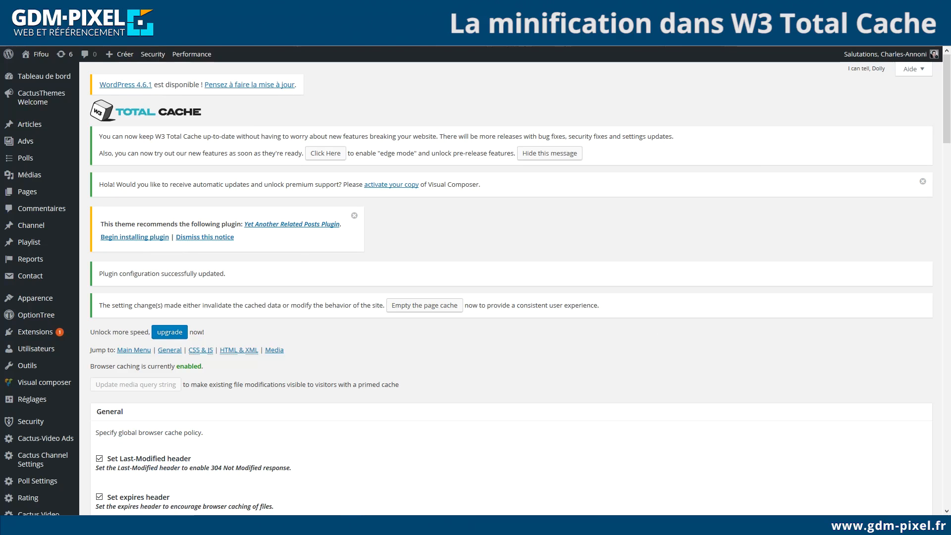
mouse_move(192, 54)
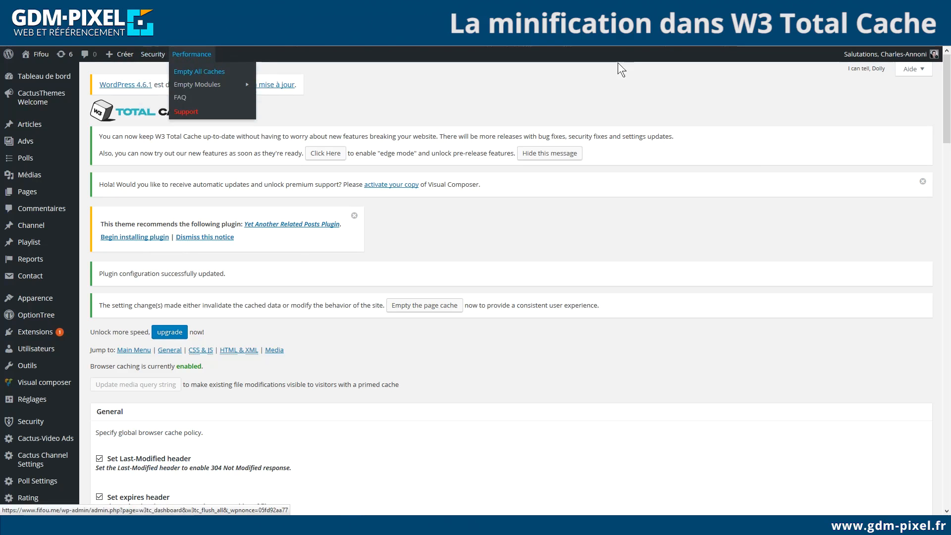
left_click(205, 72)
mouse_move(197, 61)
left_click(235, 71)
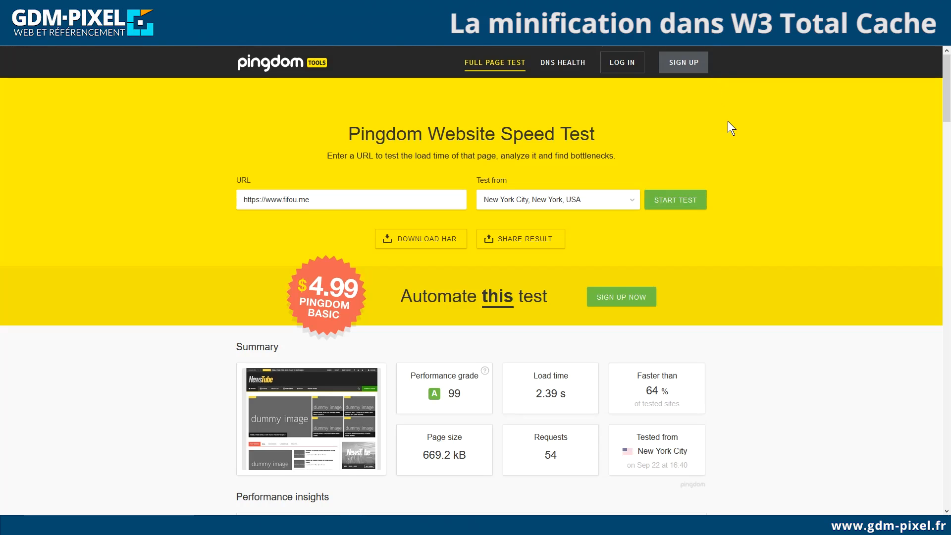
left_click(649, 204)
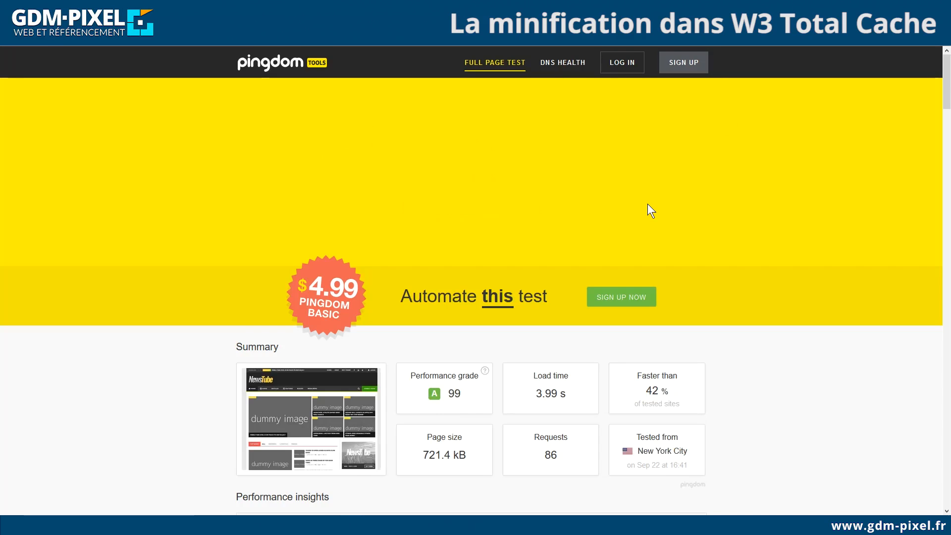
left_click(587, 202)
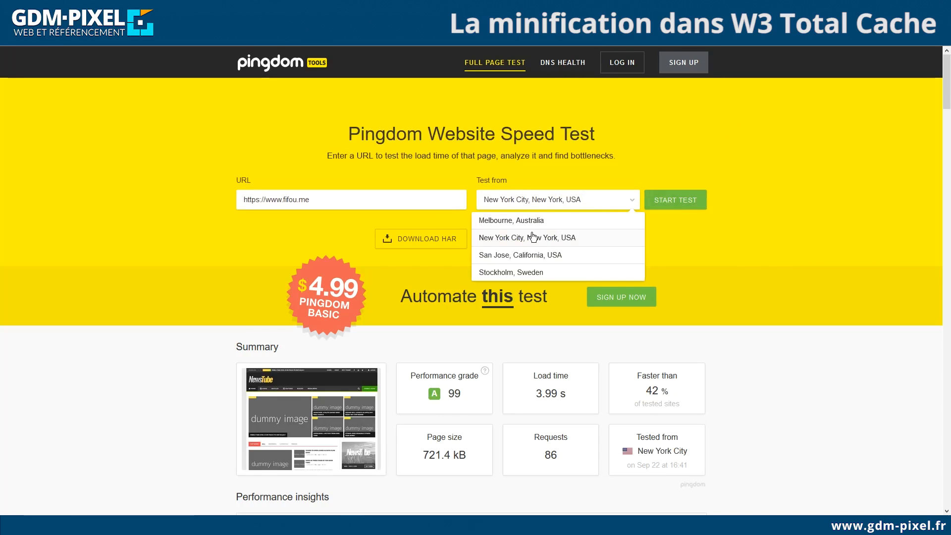
left_click(529, 273)
left_click(675, 204)
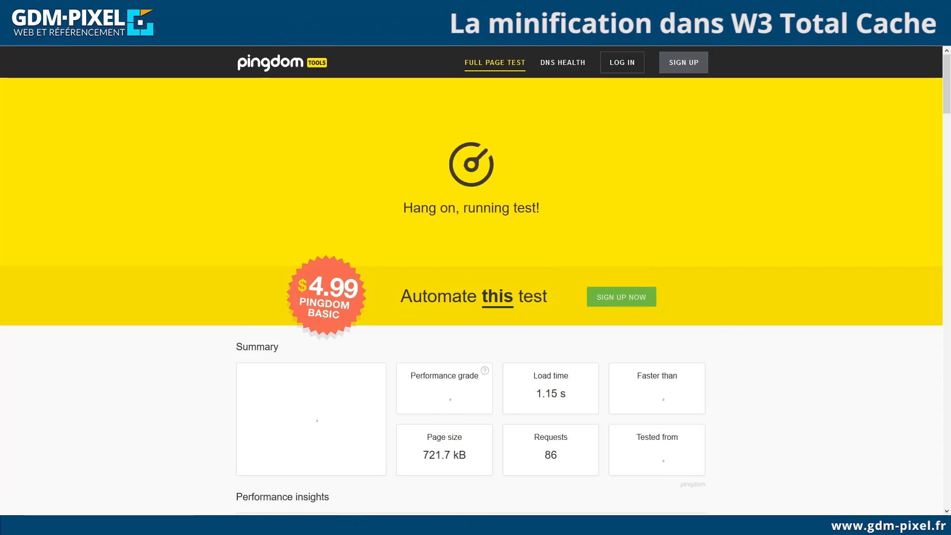
left_click_drag(537, 393, 570, 393)
left_click(538, 393)
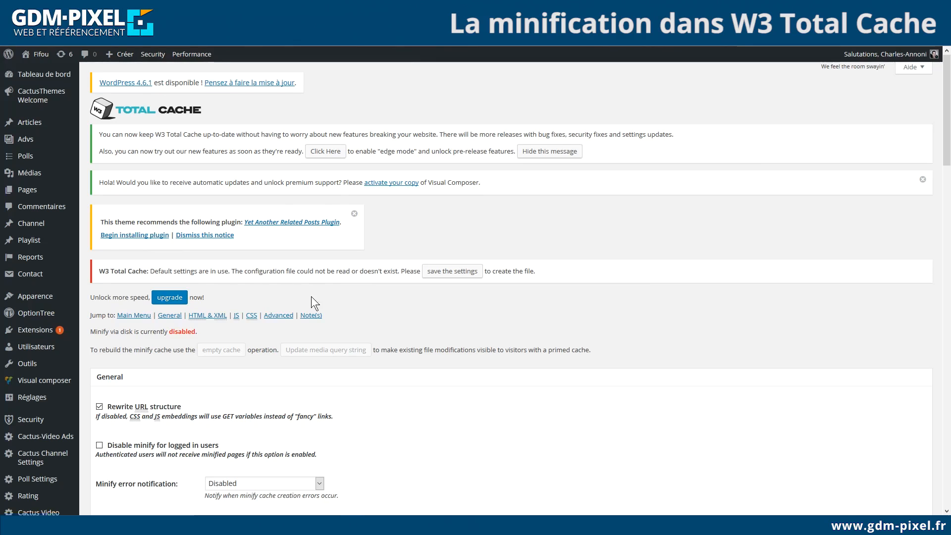
Look over the Minify settings, switch to the site's home page, inspect it with Firebug and expand the head element.
scroll(312, 296, "down", 5)
scroll(312, 296, "down", 12)
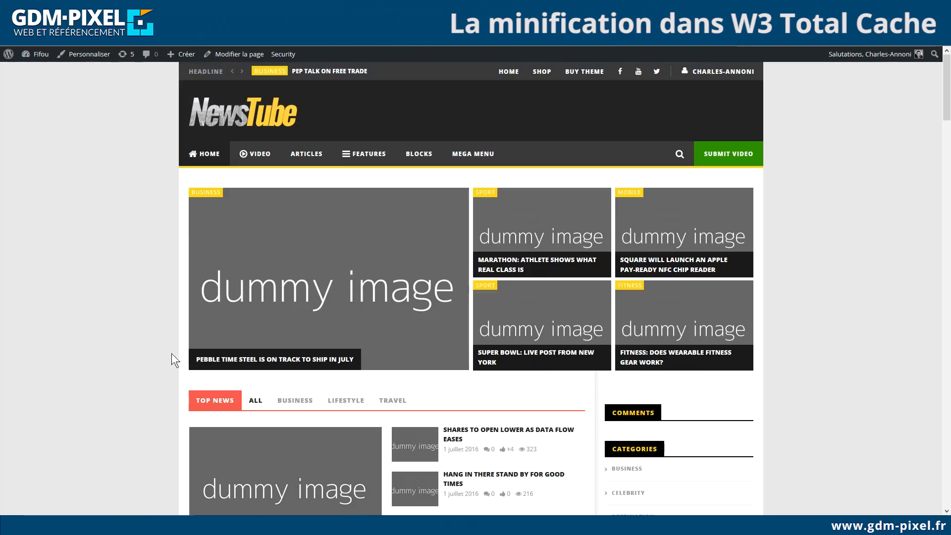
right_click(126, 198)
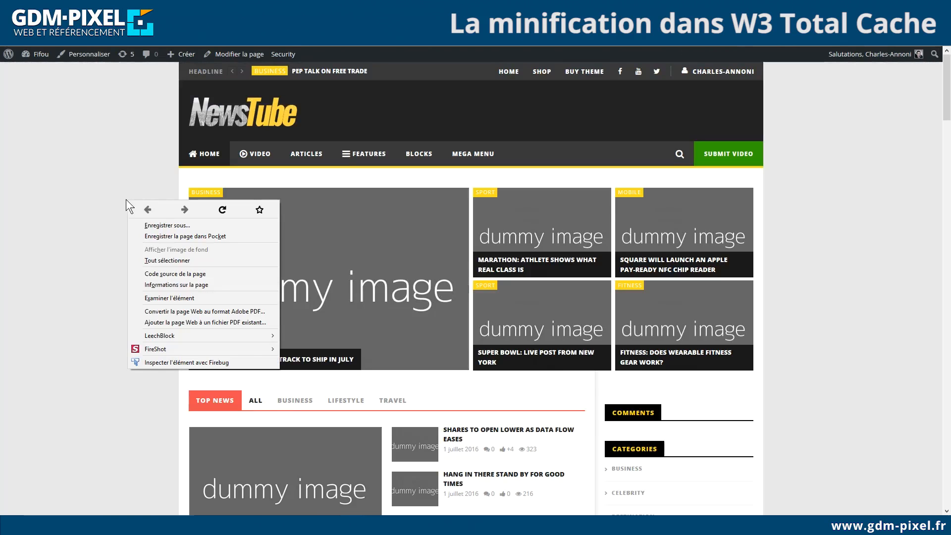
left_click(147, 361)
left_click_drag(950, 47, 471, 125)
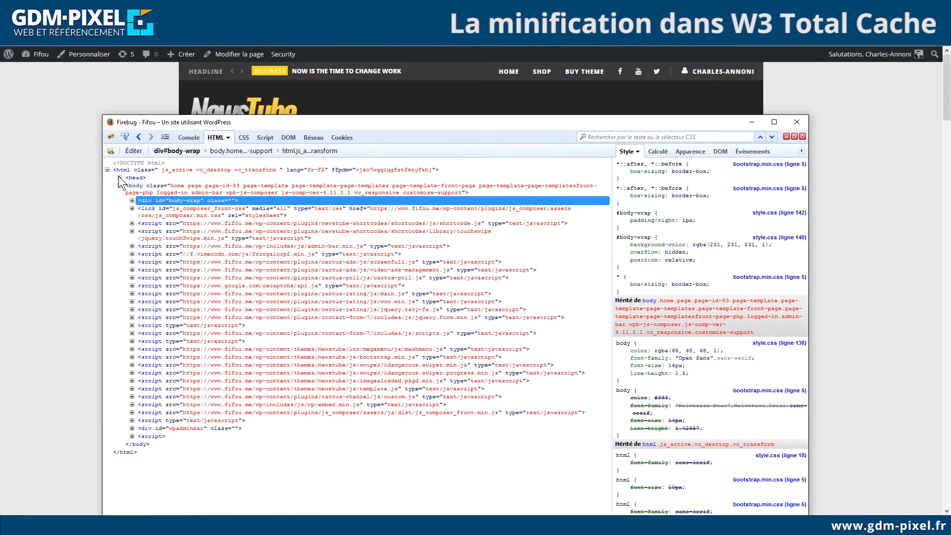
left_click(120, 177)
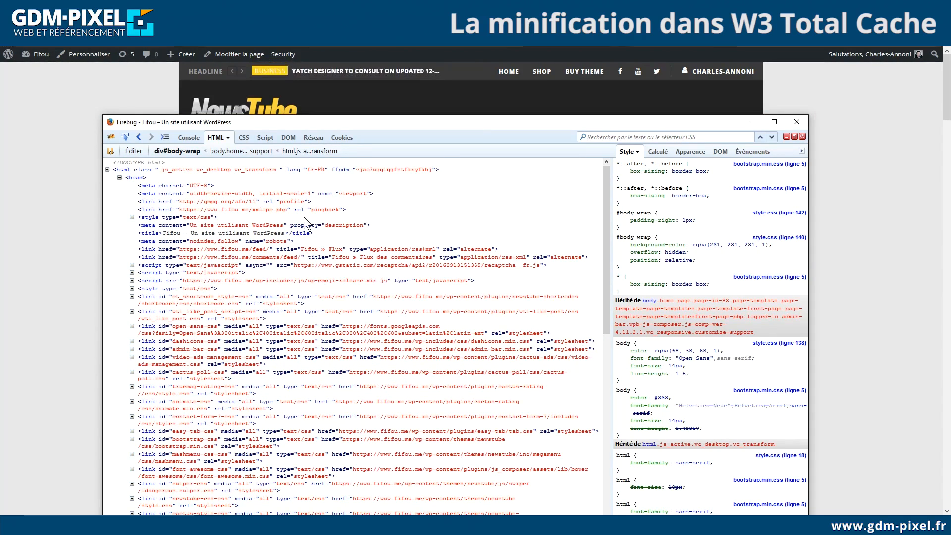
Examine the separate CSS and JavaScript file references in the head and body of the home page's HTML in Firebug.
scroll(258, 219, "down", 5)
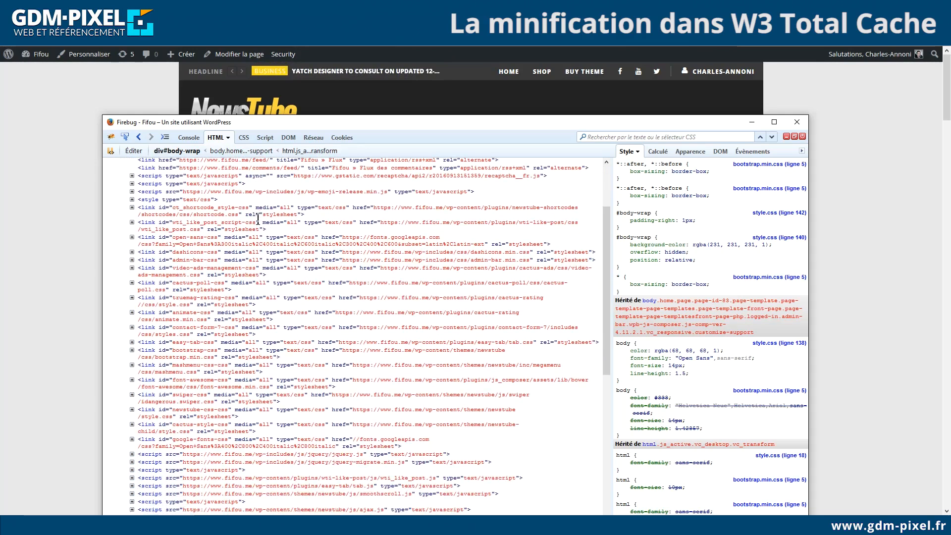
scroll(257, 219, "down", 7)
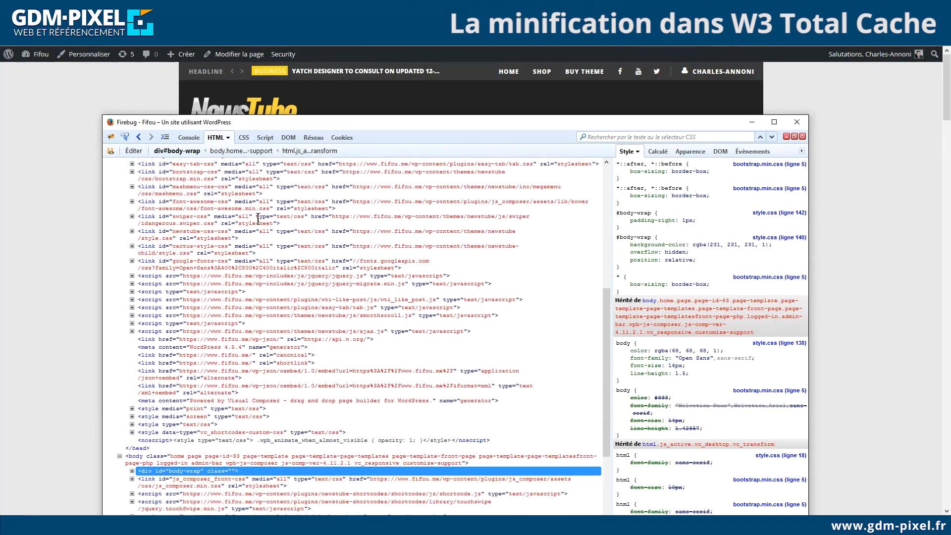
scroll(257, 219, "down", 5)
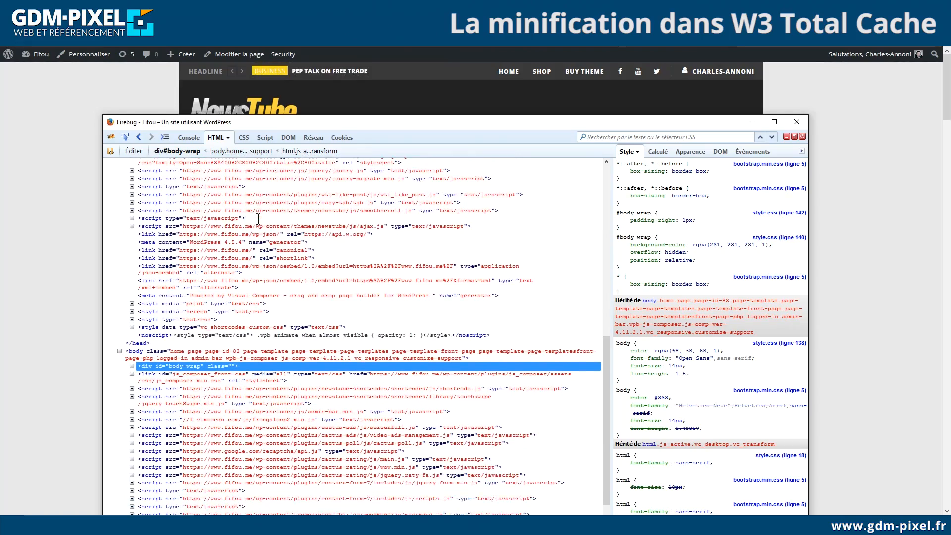
scroll(278, 238, "up", 10)
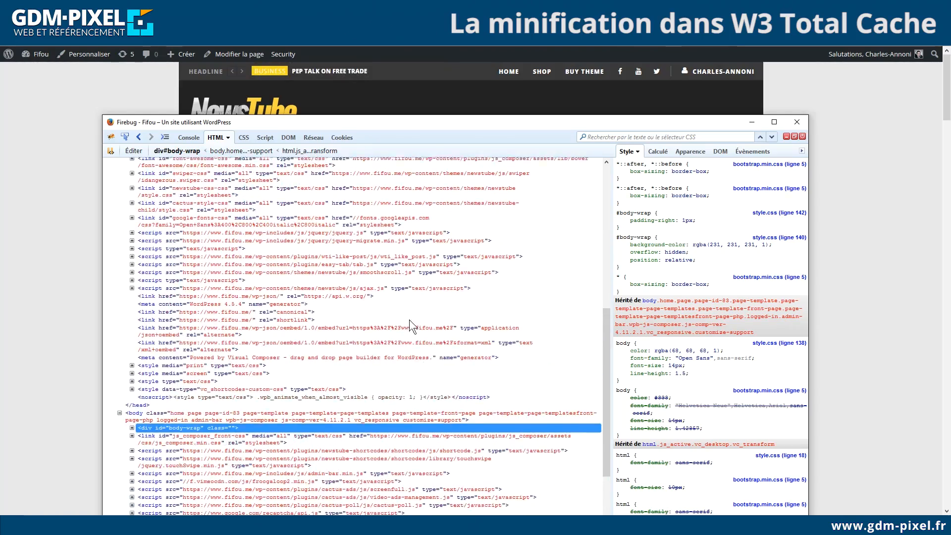
scroll(409, 320, "down", 10)
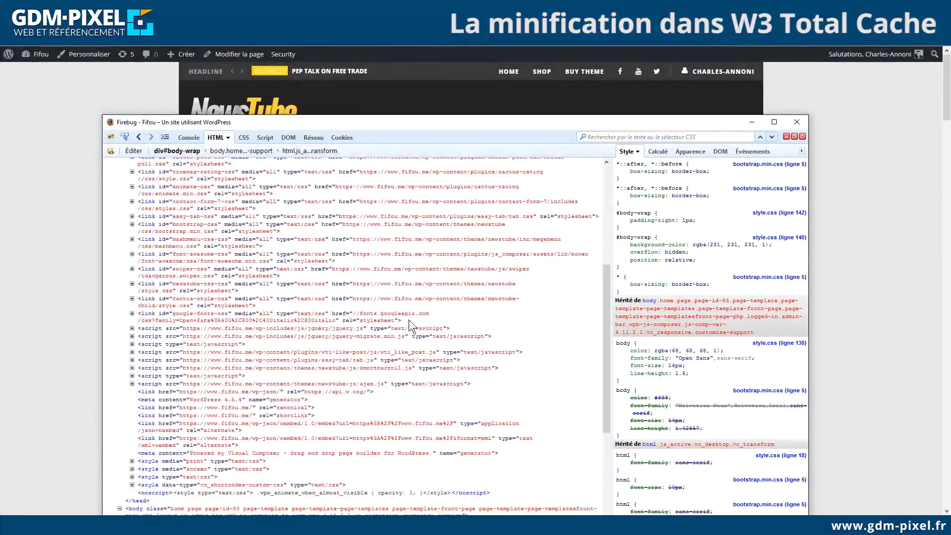
scroll(404, 318, "down", 3)
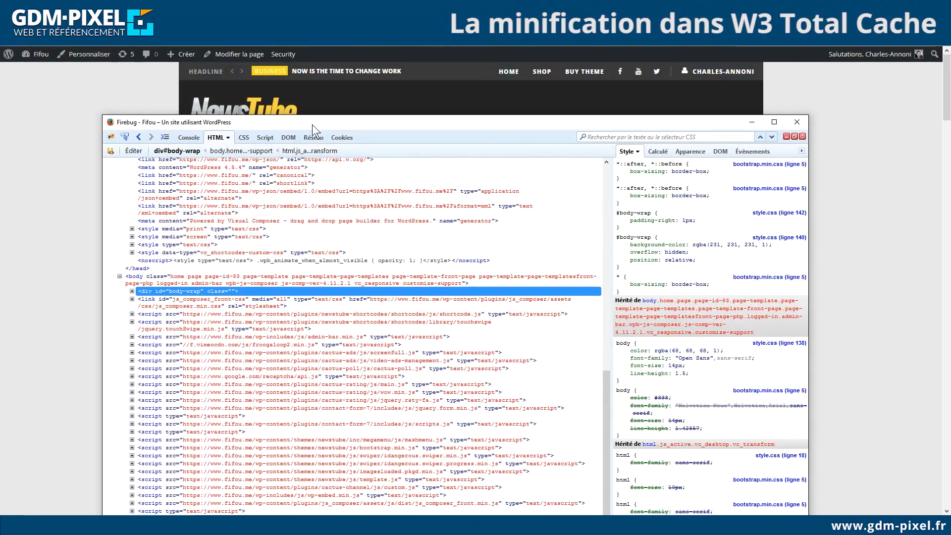
left_click_drag(312, 123, 302, 65)
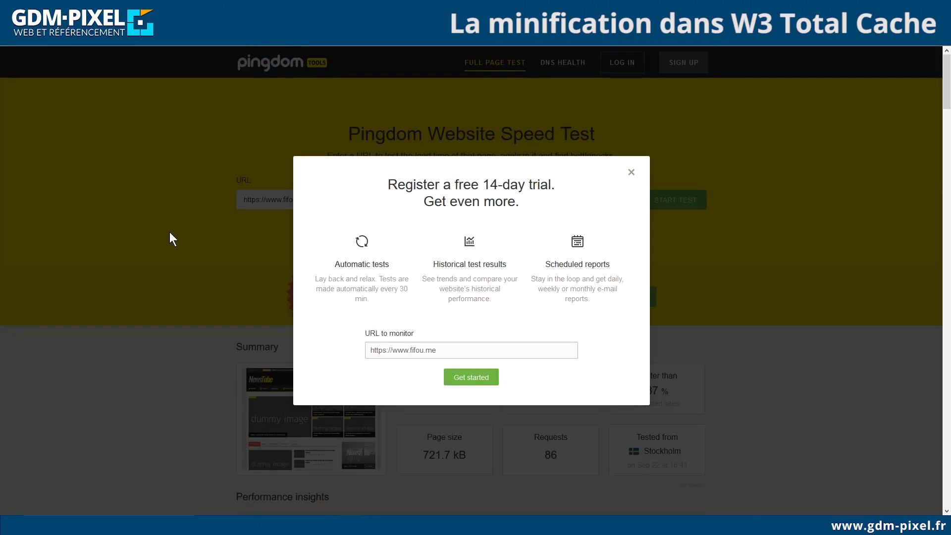
Switch to Pingdom, dismiss the trial offer and examine the performance insights and the file requests waterfall down to its end.
left_click(155, 260)
scroll(153, 274, "down", 20)
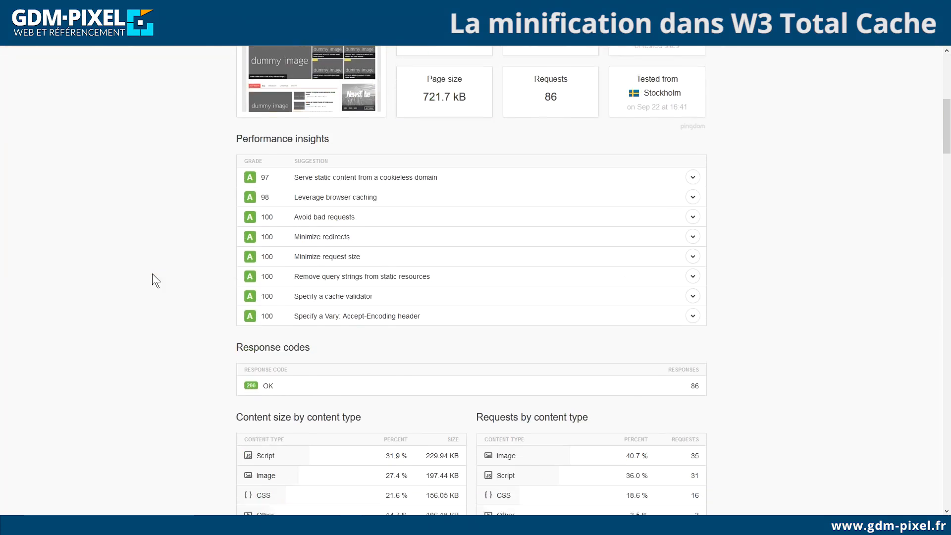
scroll(152, 273, "down", 1)
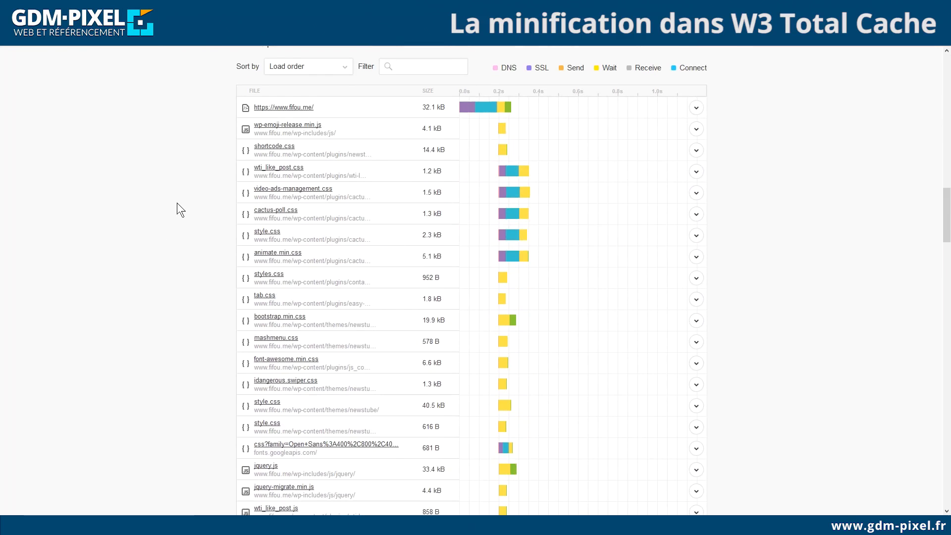
scroll(184, 198, "down", 1)
mouse_move(462, 54)
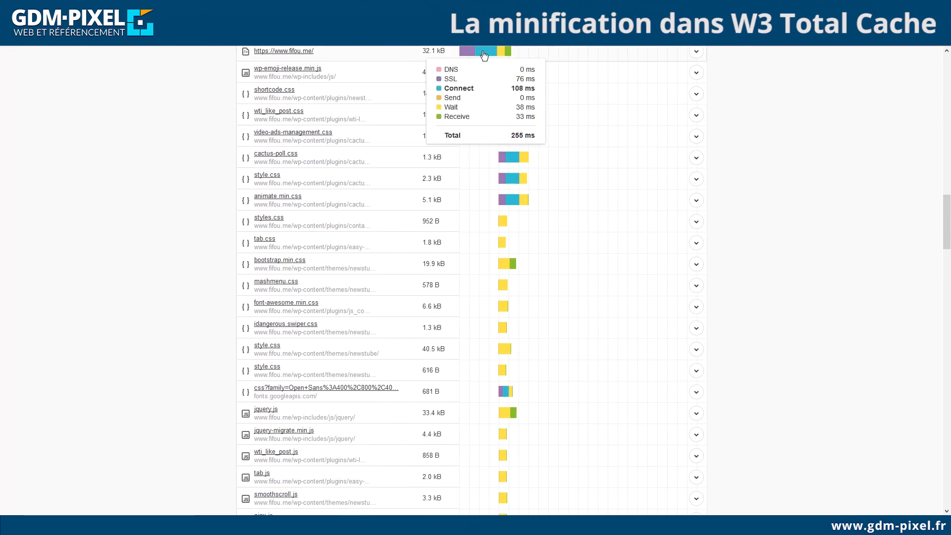
scroll(501, 311, "down", 6)
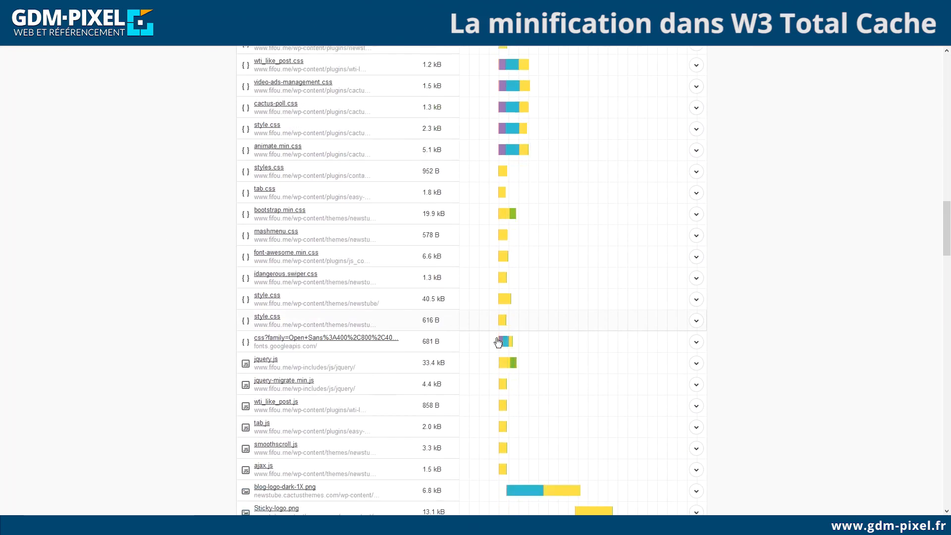
scroll(582, 281, "down", 14)
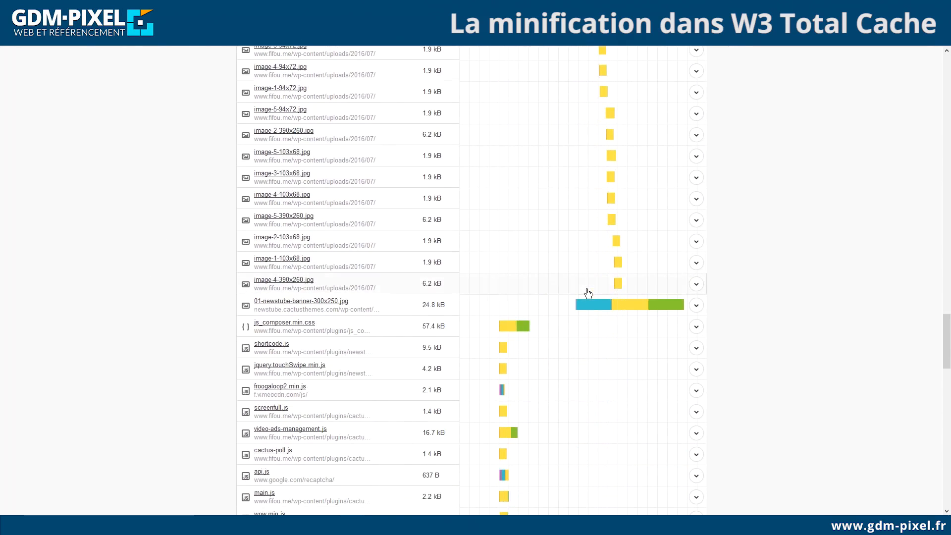
scroll(600, 270, "down", 5)
scroll(595, 271, "down", 6)
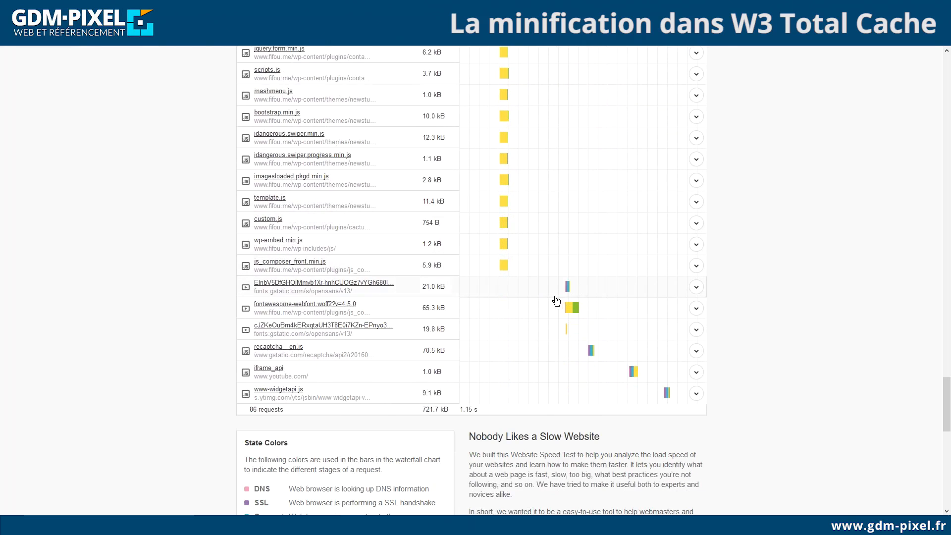
Review the Pingdom file requests back up to the summary and check the number of requests.
scroll(557, 301, "up", 15)
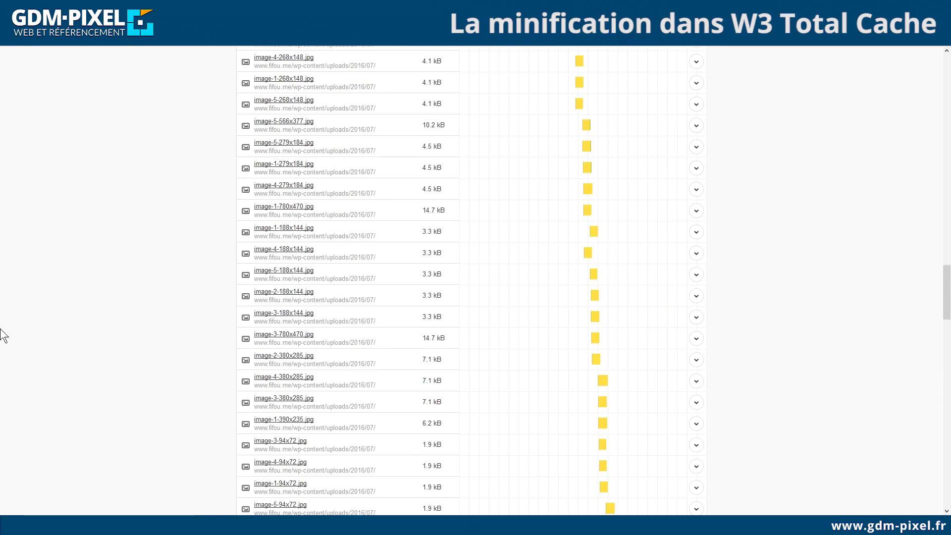
scroll(2, 337, "up", 7)
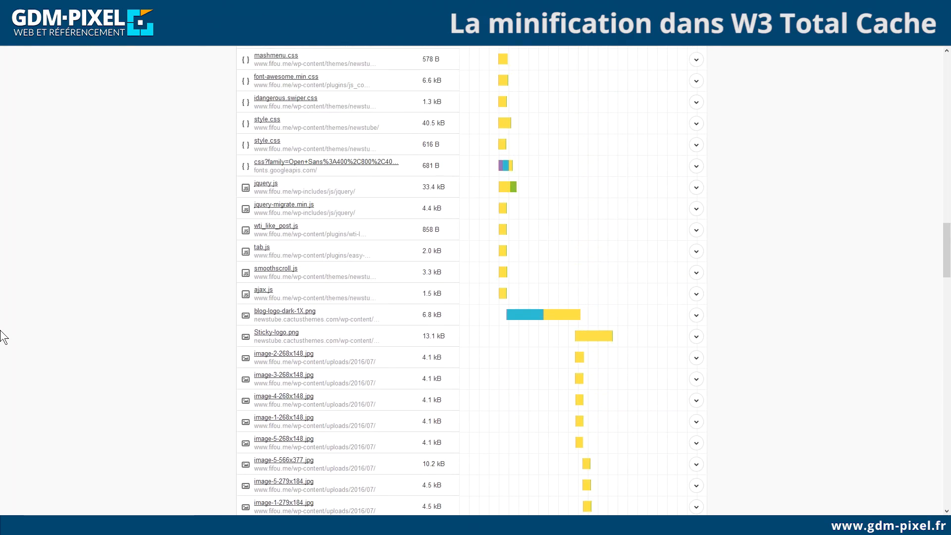
scroll(2, 337, "up", 7)
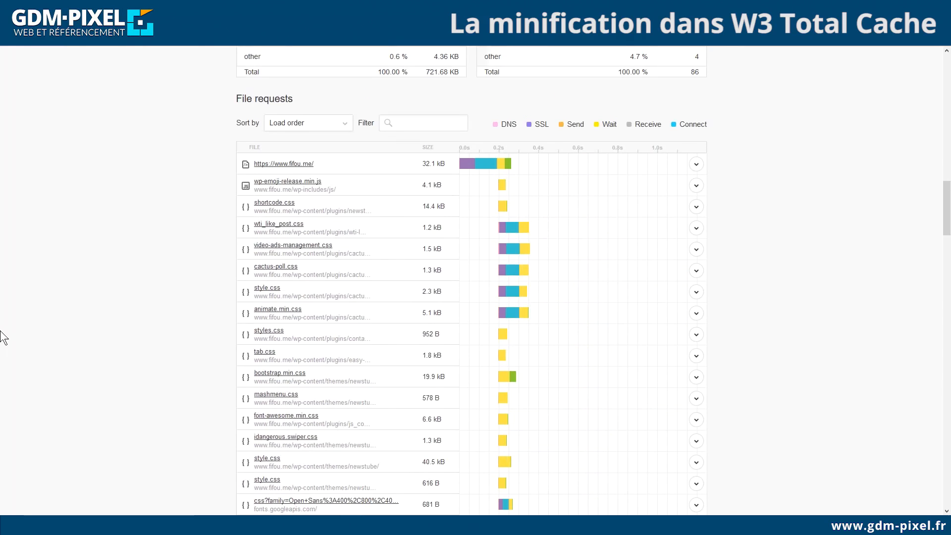
scroll(2, 339, "up", 20)
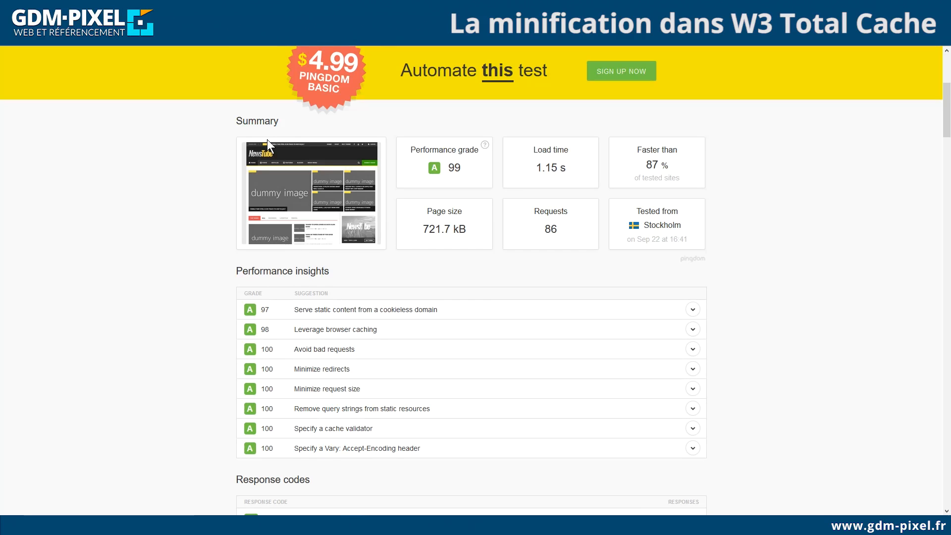
double_click(551, 232)
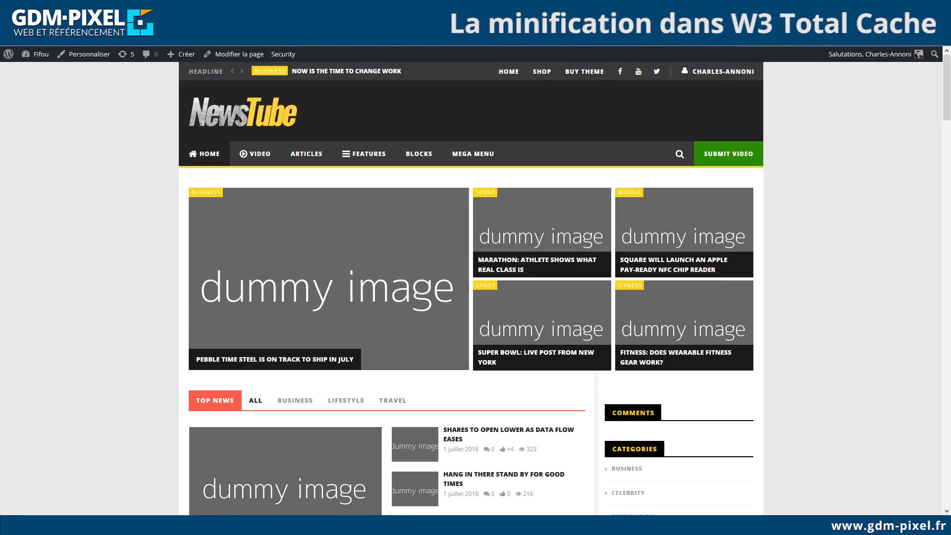
left_click_drag(950, 175, 332, 47)
right_click(393, 135)
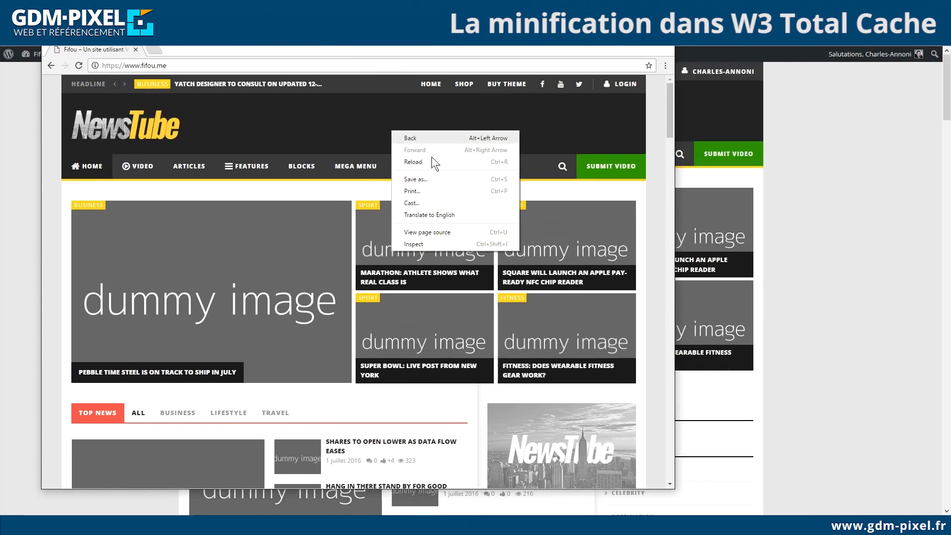
left_click(430, 240)
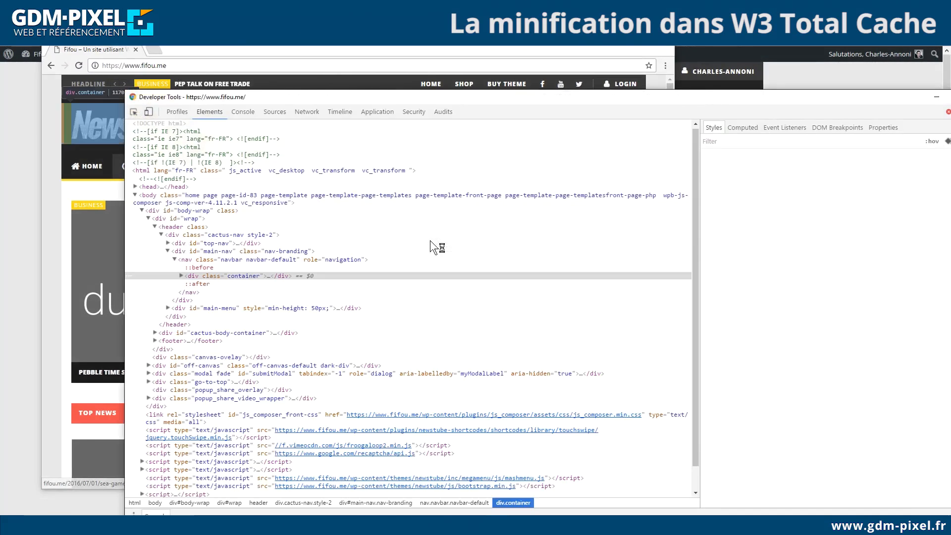
Expand the page head in Developer Tools, and review the HTML, JS and CSS minify settings in W3 Total Cache.
left_click(135, 186)
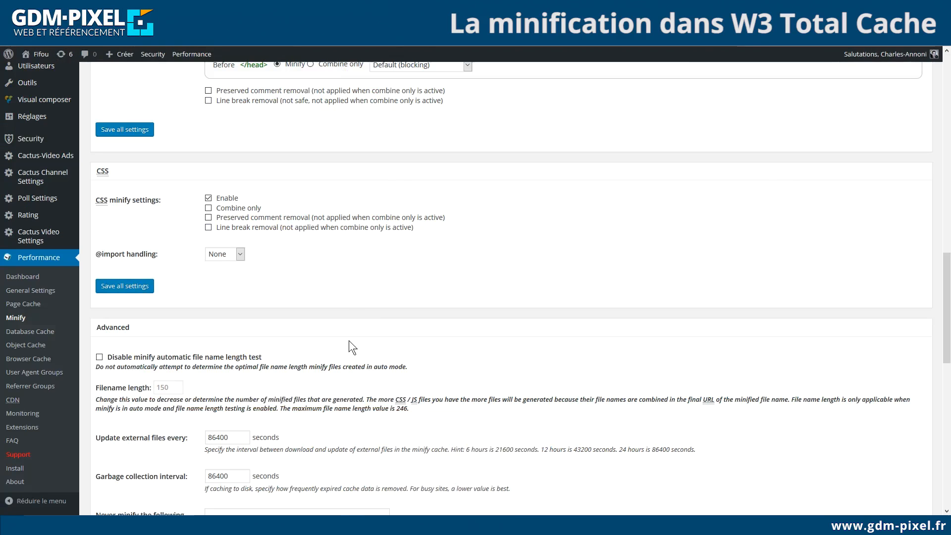
scroll(348, 340, "up", 5)
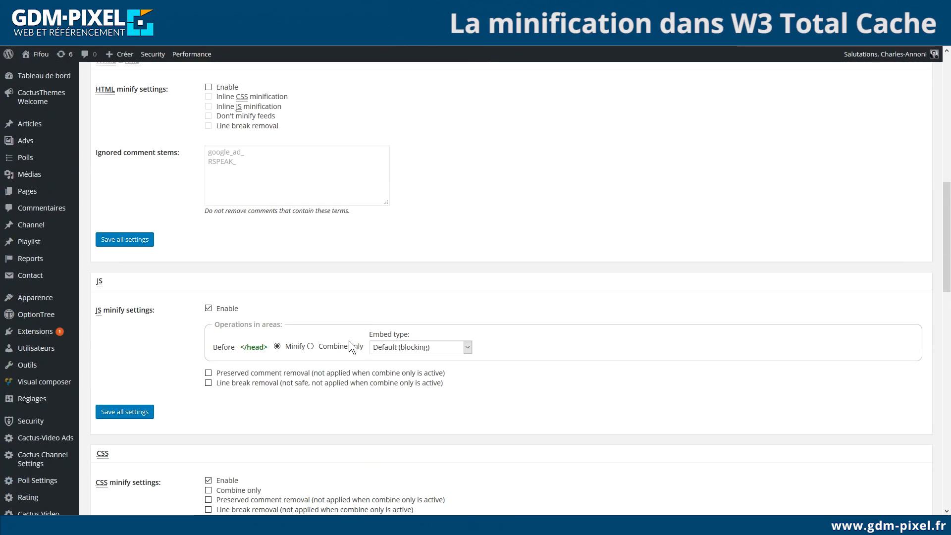
scroll(349, 341, "up", 3)
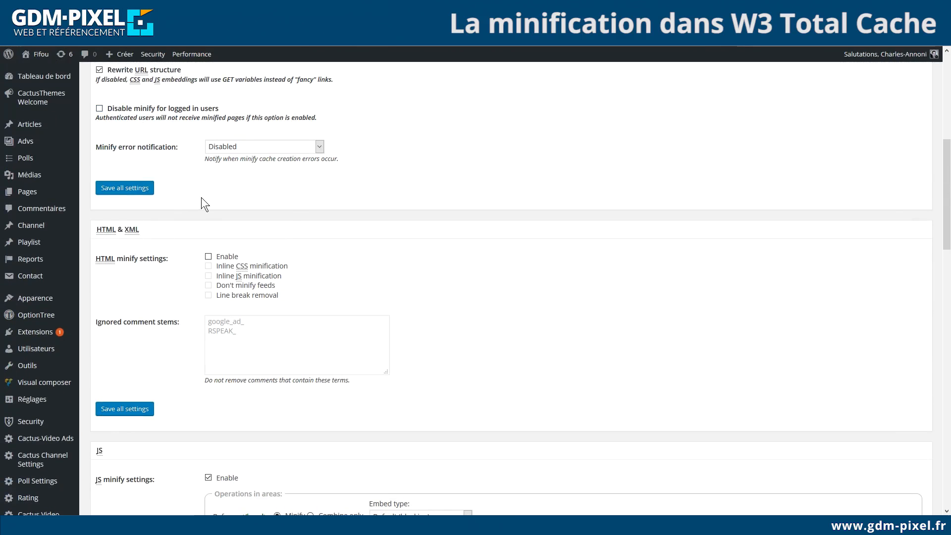
scroll(201, 198, "down", 6)
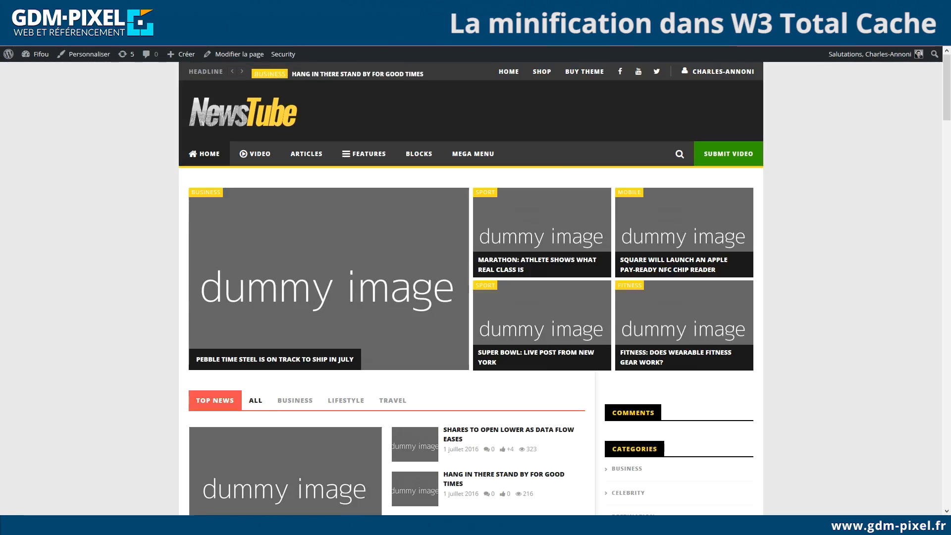
Inspect the logged-in home page in Firebug, review its stylesheet and script references, and close the inspector.
scroll(147, 242, "down", 10)
right_click(112, 228)
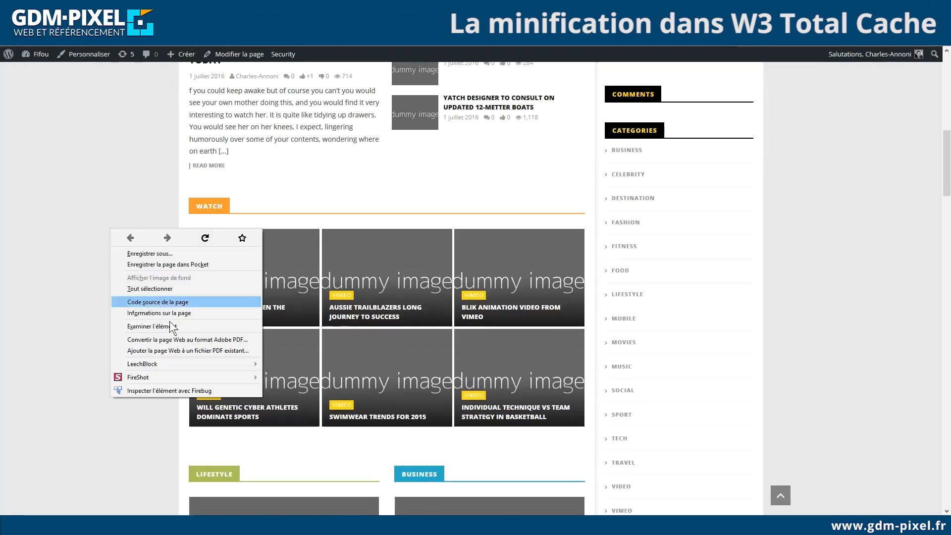
left_click(154, 391)
scroll(180, 342, "up", 5)
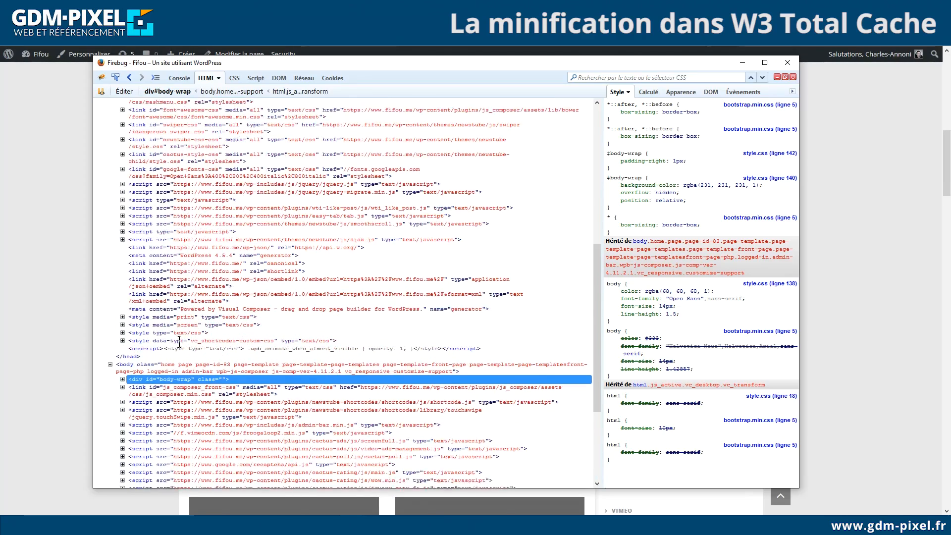
scroll(180, 342, "down", 5)
left_click(343, 30)
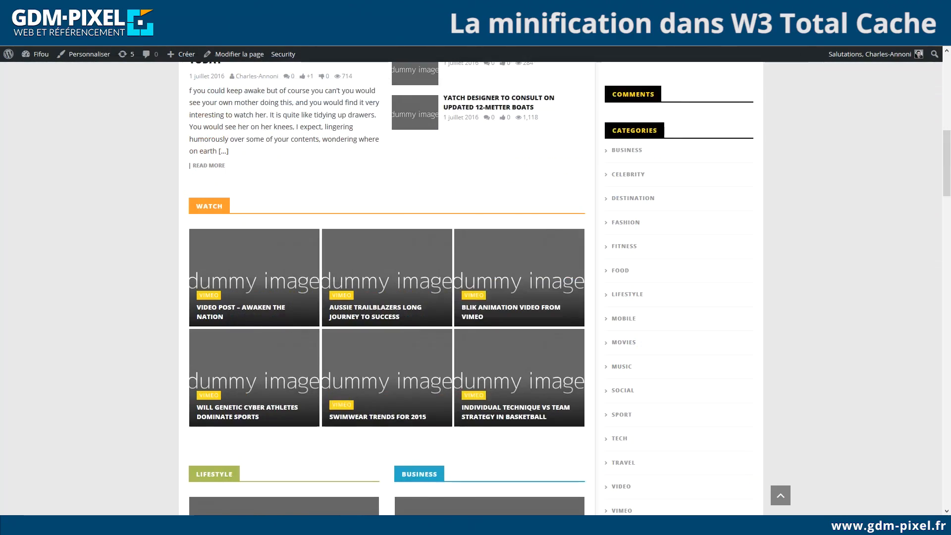
Open the article "Fewer Auctions But Still Strong Home Sale Amount" from the home page and give it a like.
scroll(16, 265, "down", 10)
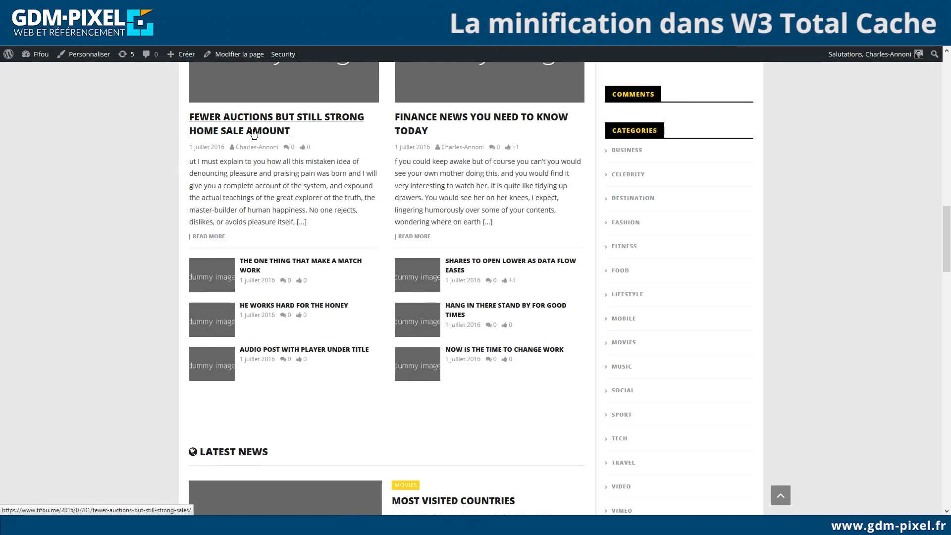
left_click(276, 119)
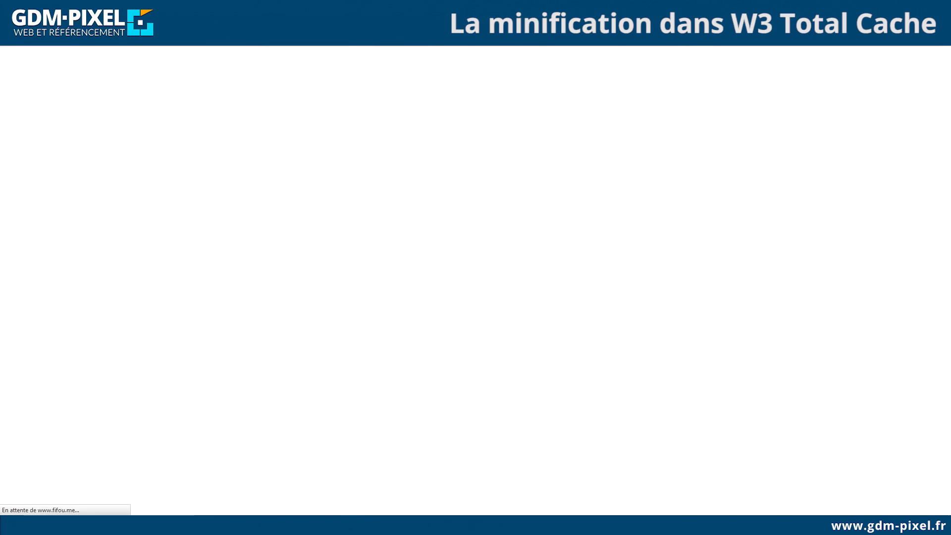
scroll(67, 243, "down", 20)
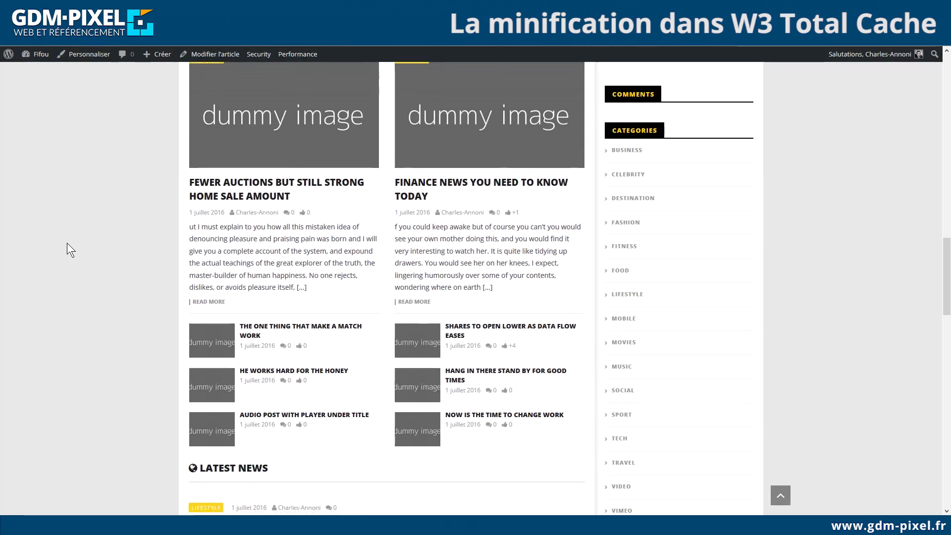
scroll(67, 249, "down", 5)
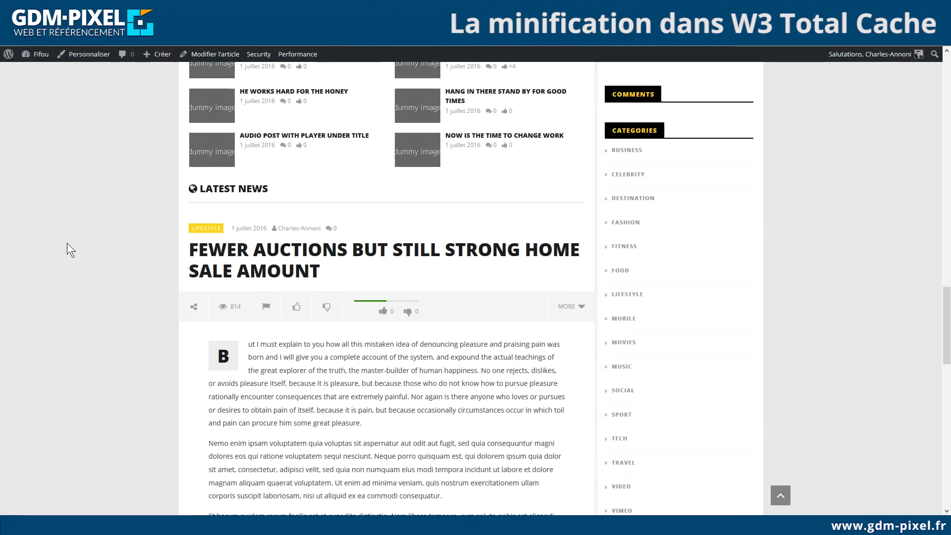
left_click(296, 309)
Open Firebug on the article page, expand the head and examine the file references down to the body scripts.
right_click(117, 270)
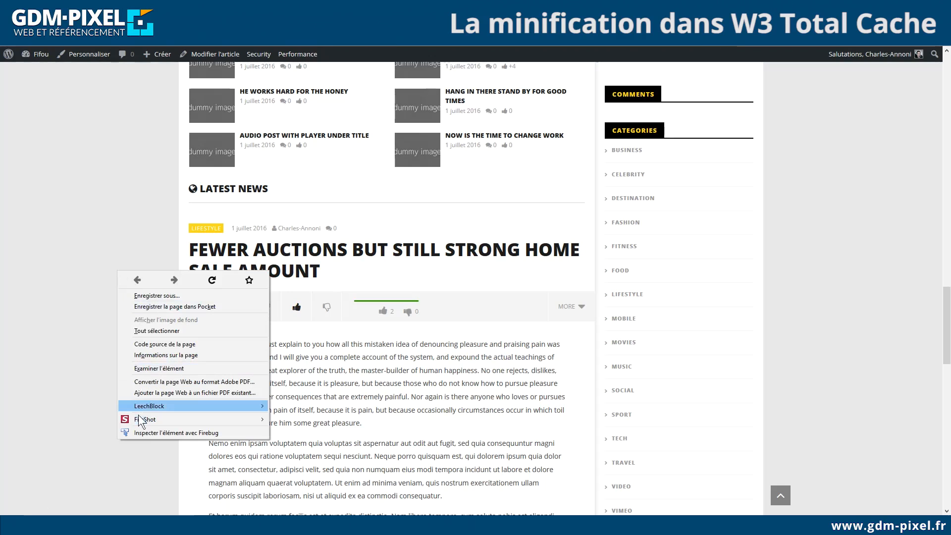
left_click(138, 431)
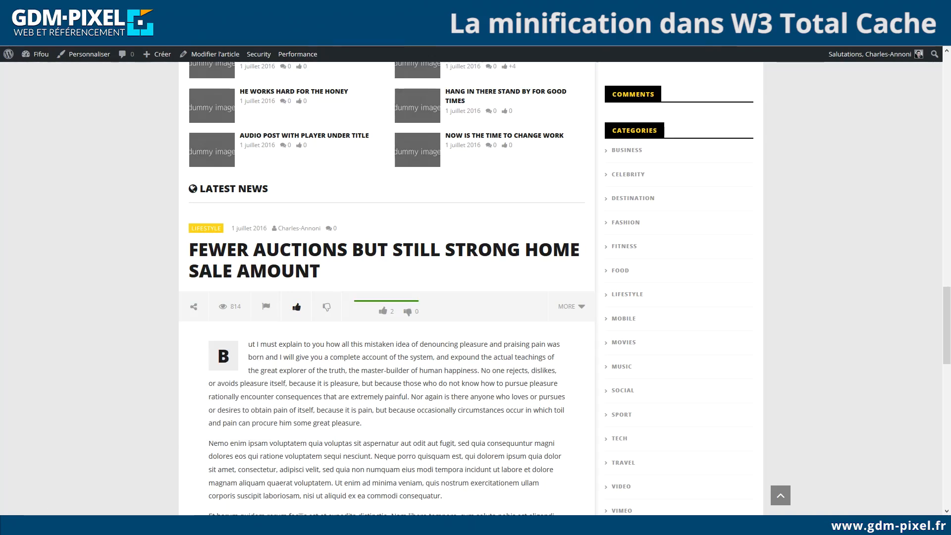
left_click_drag(950, 85, 404, 112)
left_click(98, 166)
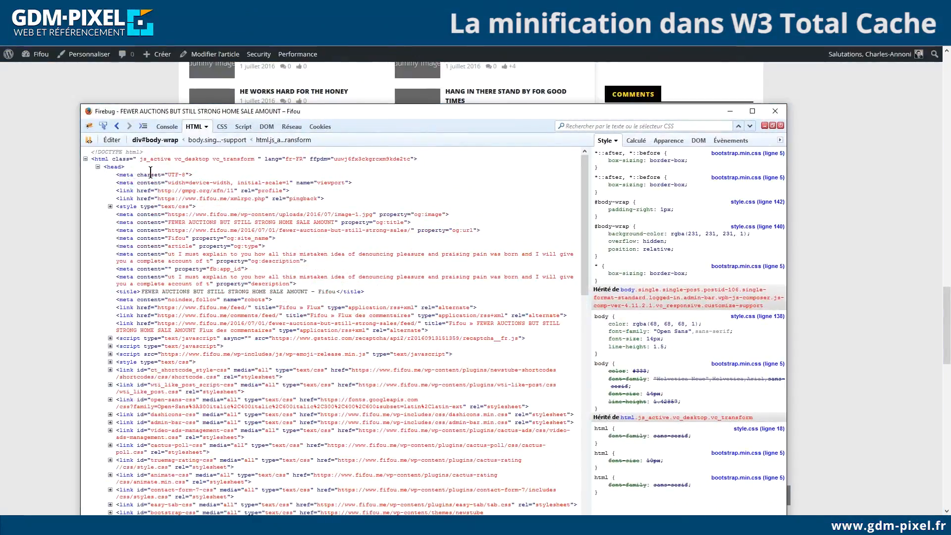
scroll(172, 212, "down", 1)
scroll(172, 211, "down", 15)
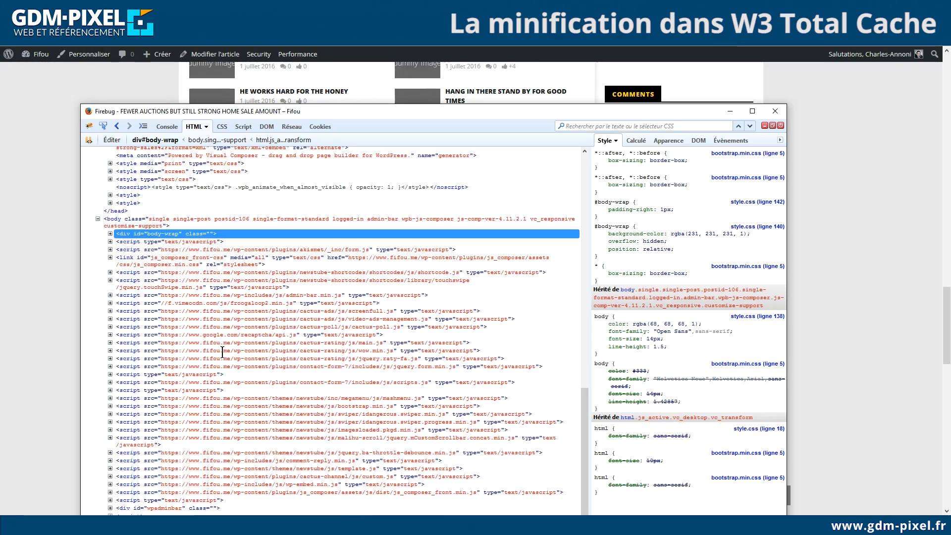
Review the article head's CSS and JavaScript references and highlight the wti-like-post/js/wti_like_post.js path in Firebug.
scroll(222, 352, "up", 10)
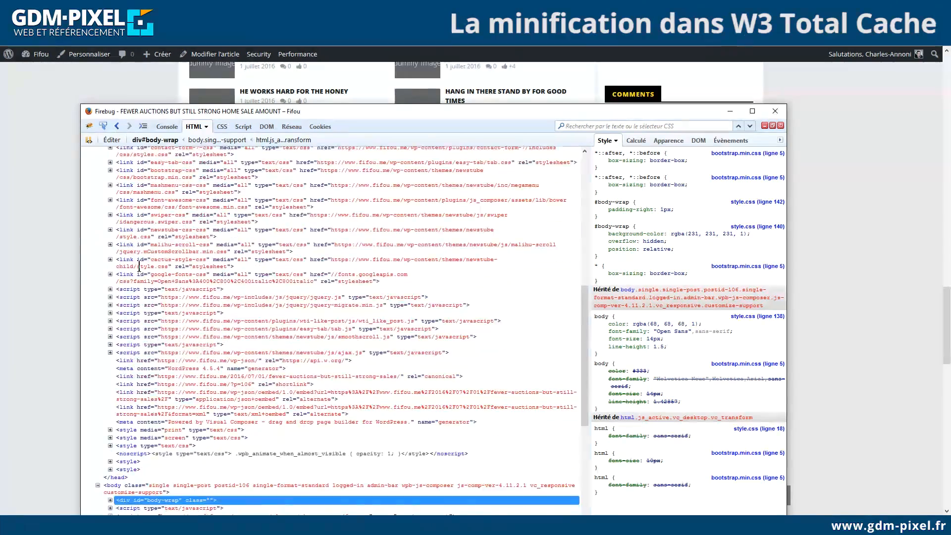
scroll(138, 266, "up", 12)
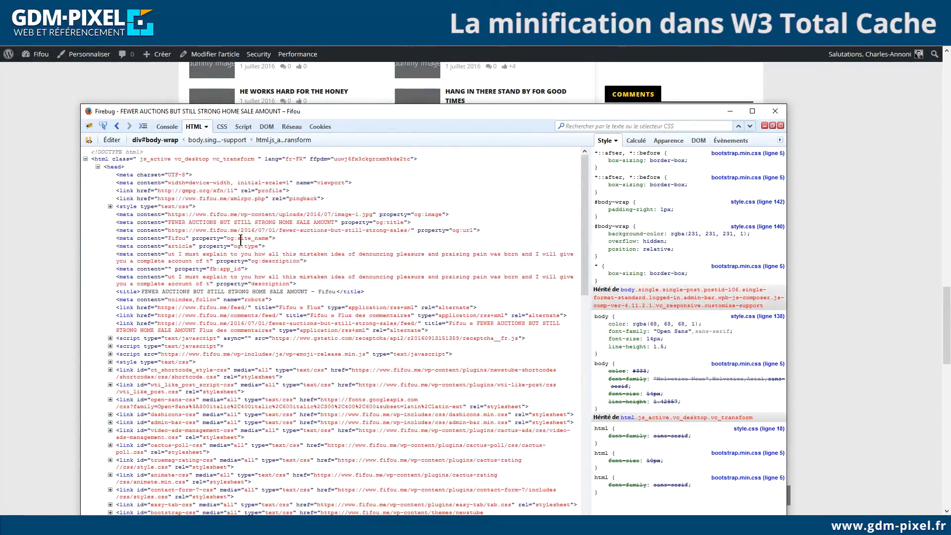
scroll(331, 364, "down", 4)
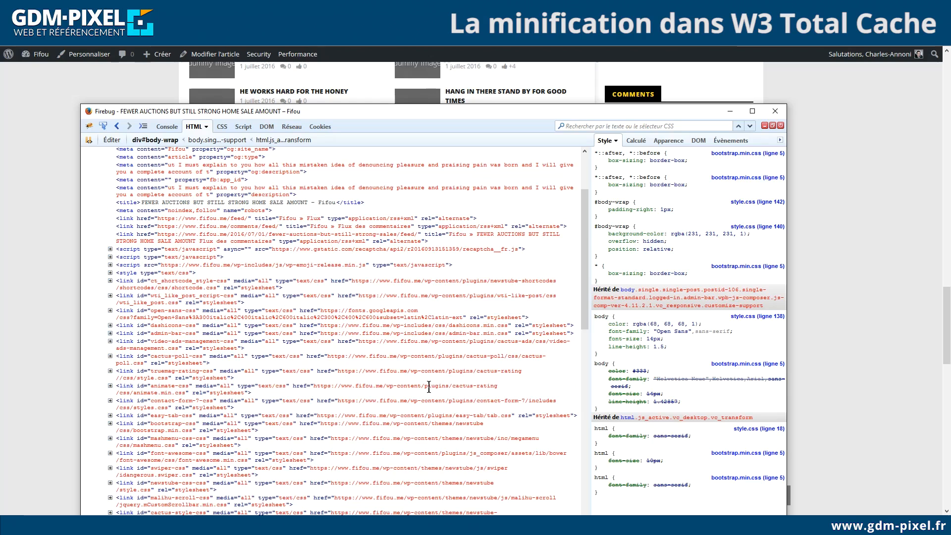
scroll(429, 387, "down", 3)
scroll(429, 387, "down", 3)
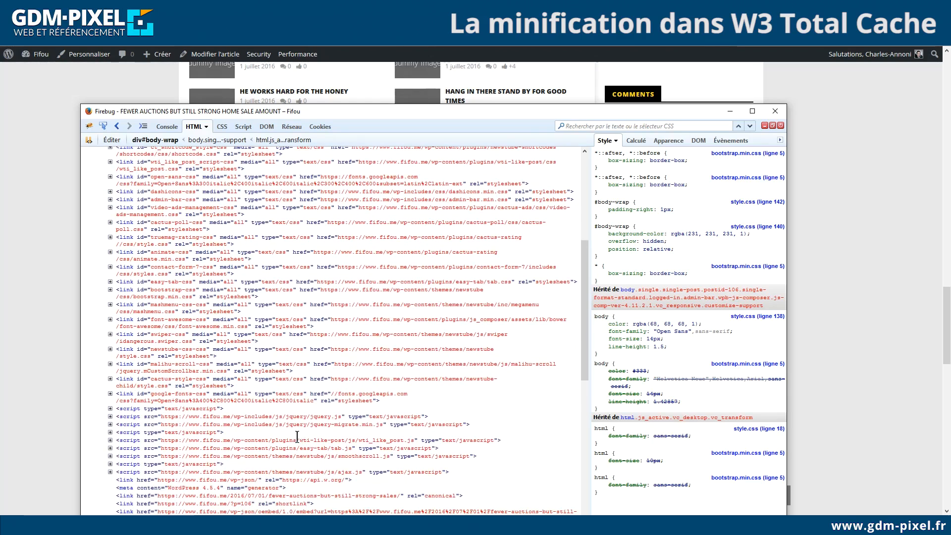
left_click_drag(305, 439, 411, 440)
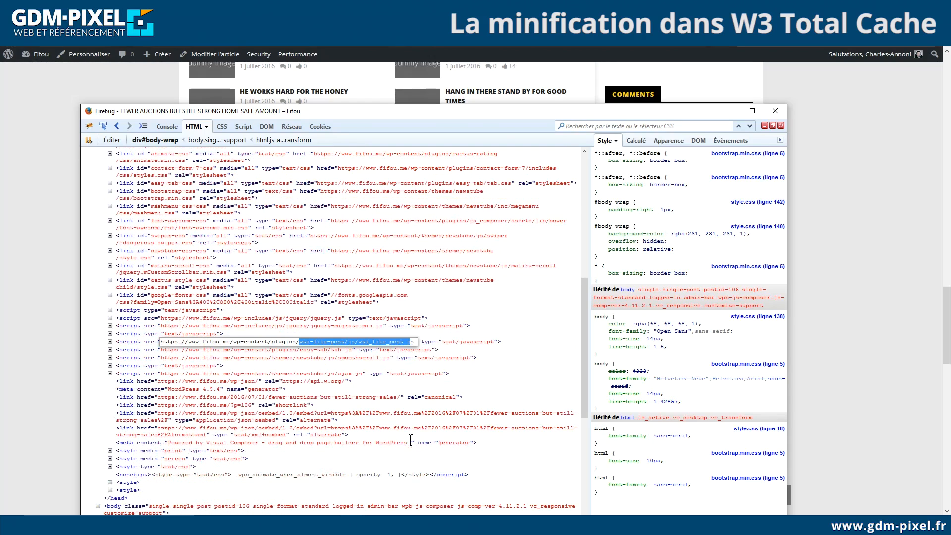
left_click(283, 333)
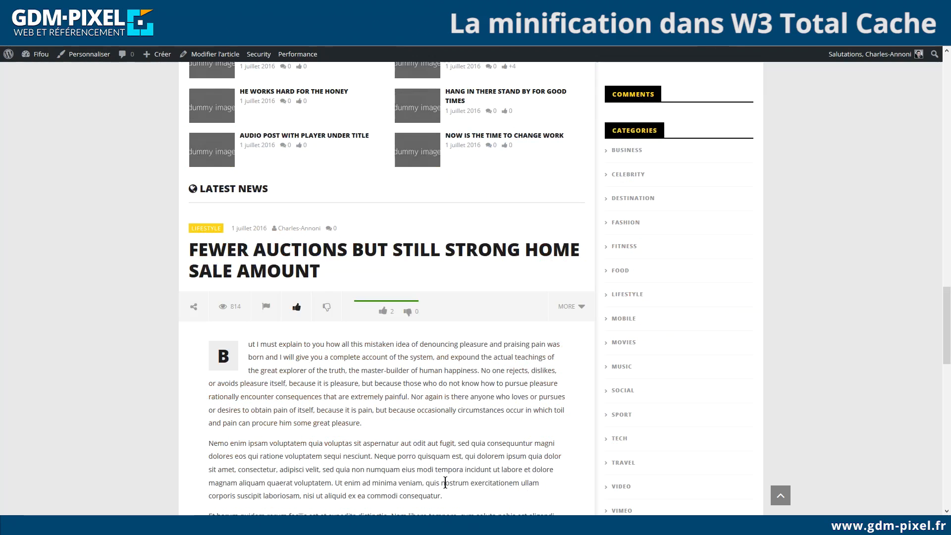
Switch to the logged-out Chrome windows and examine the default.include CSS and JS cache files in the page head.
key("F12")
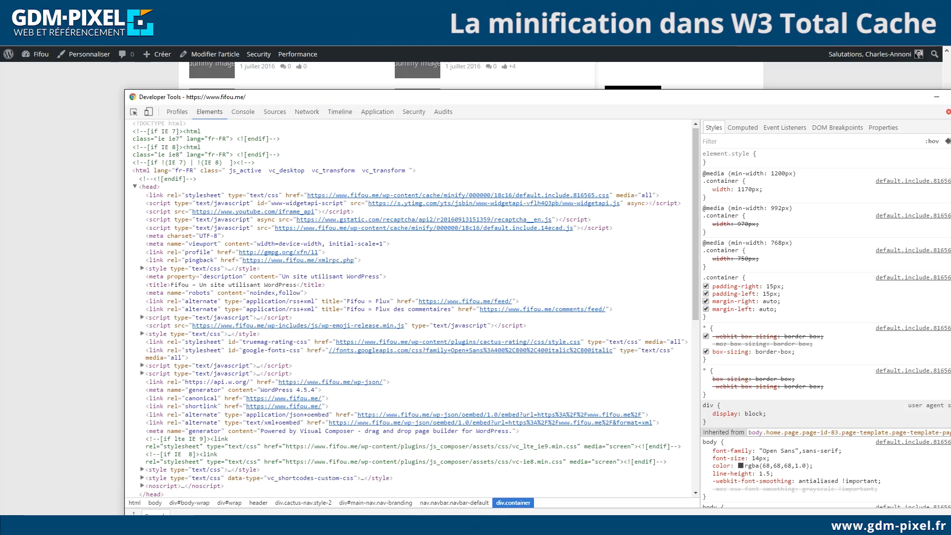
left_click(425, 526)
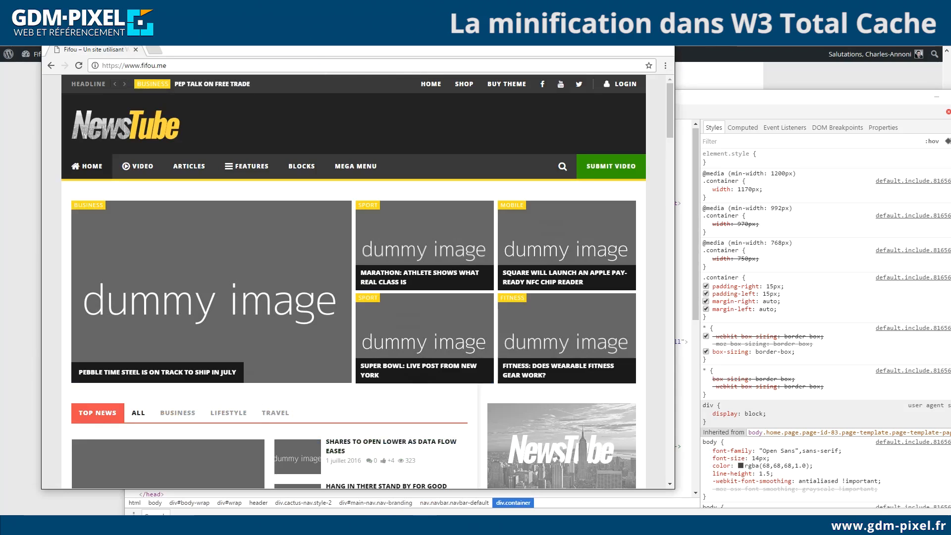
left_click(823, 298)
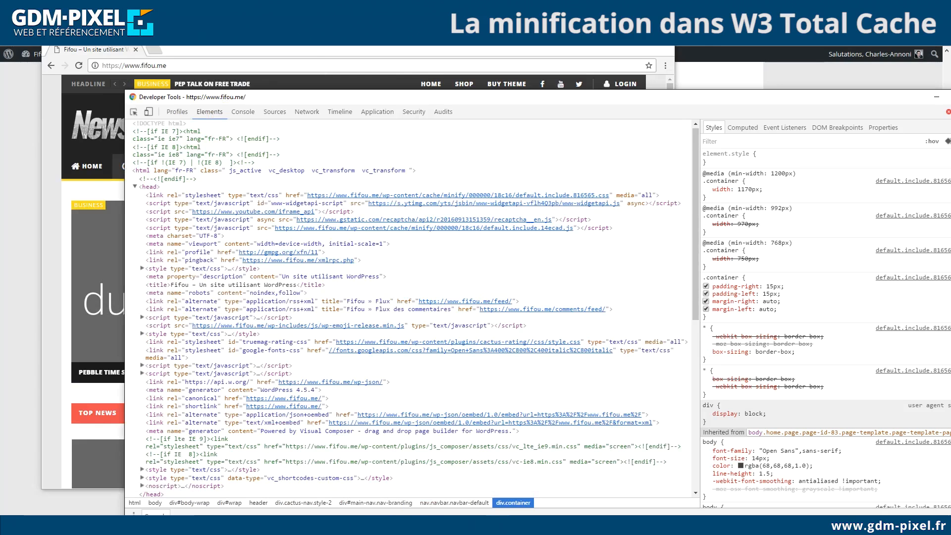
left_click(525, 524)
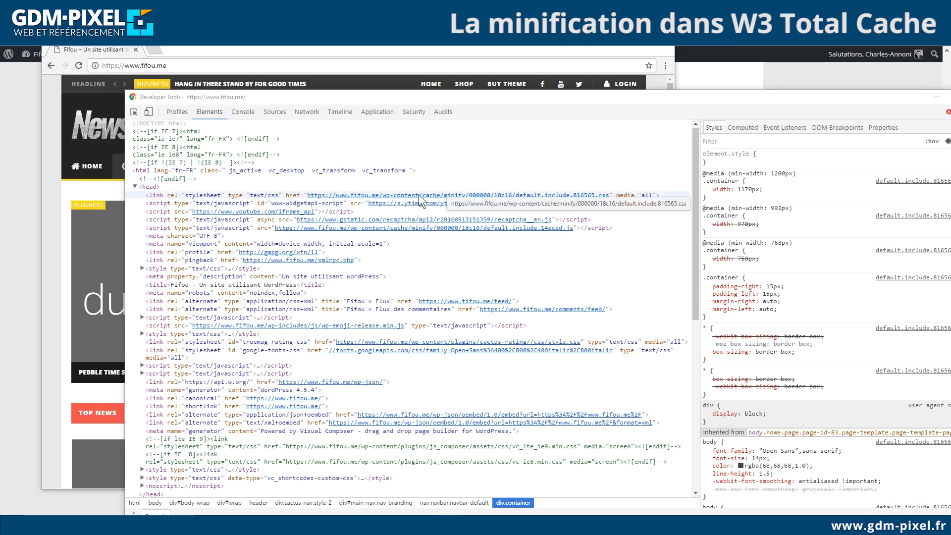
left_click(338, 60)
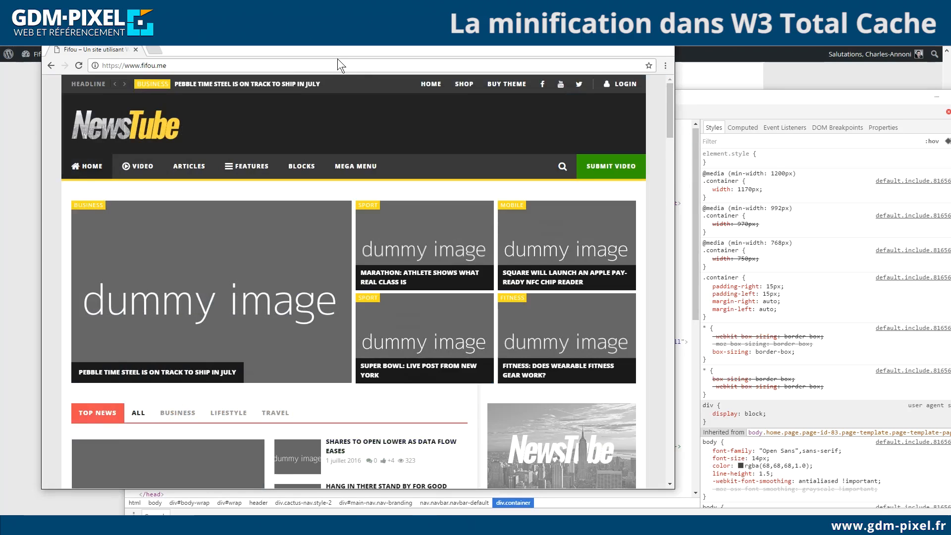
key("F5")
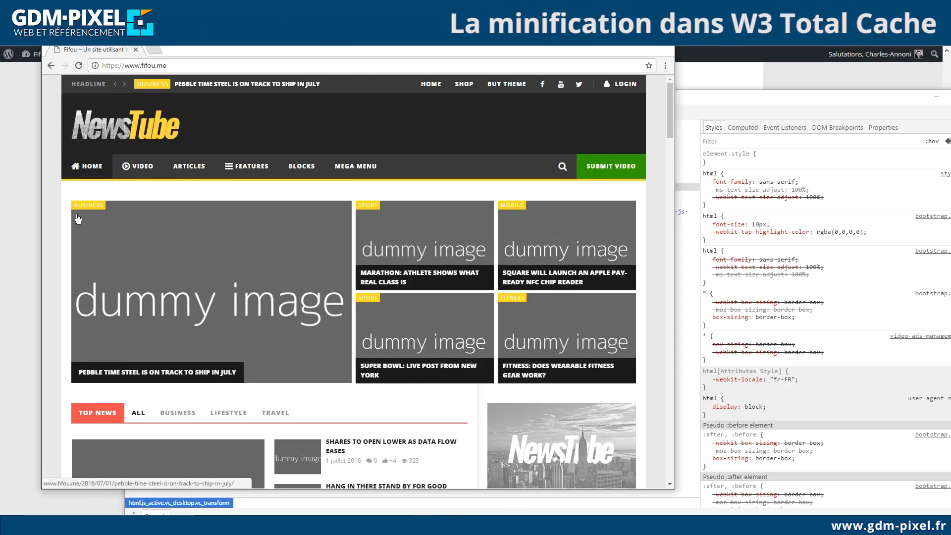
right_click(55, 194)
left_click(81, 304)
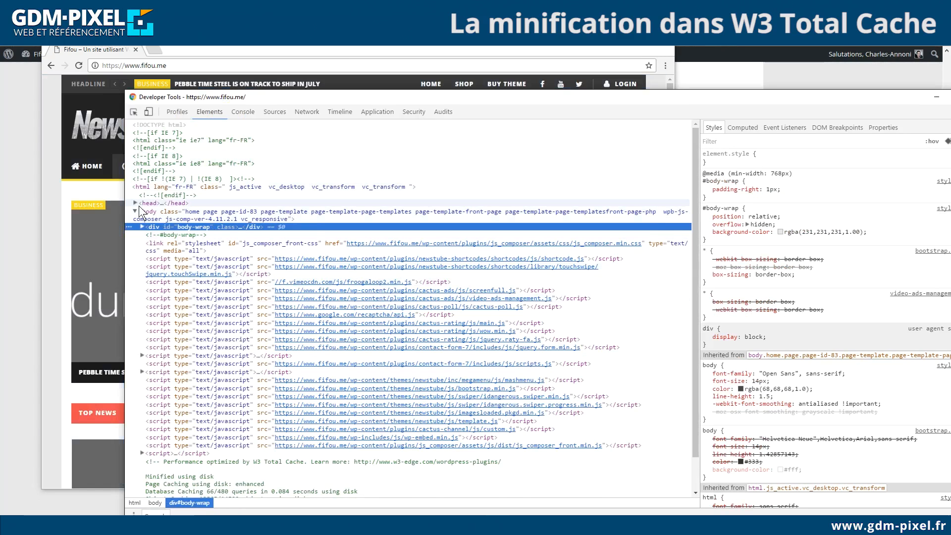
left_click(134, 203)
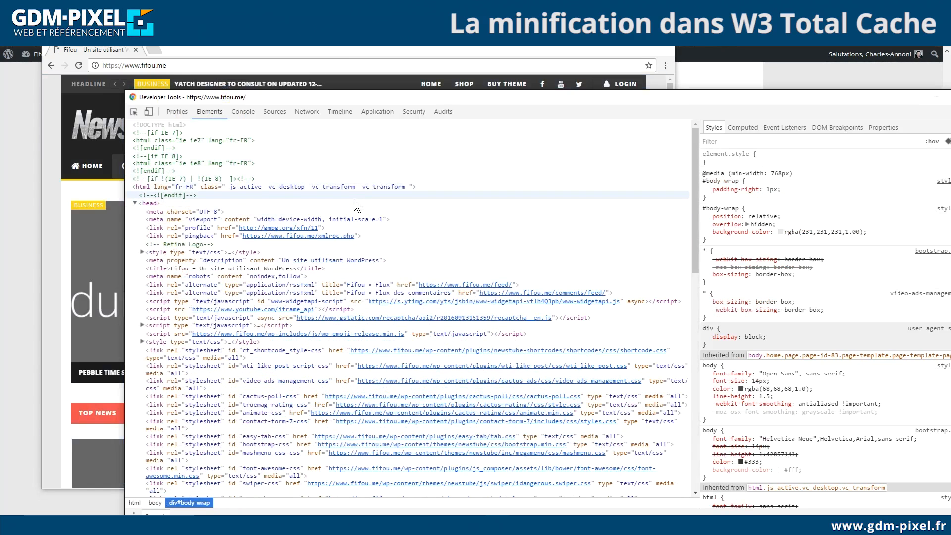
scroll(354, 199, "down", 5)
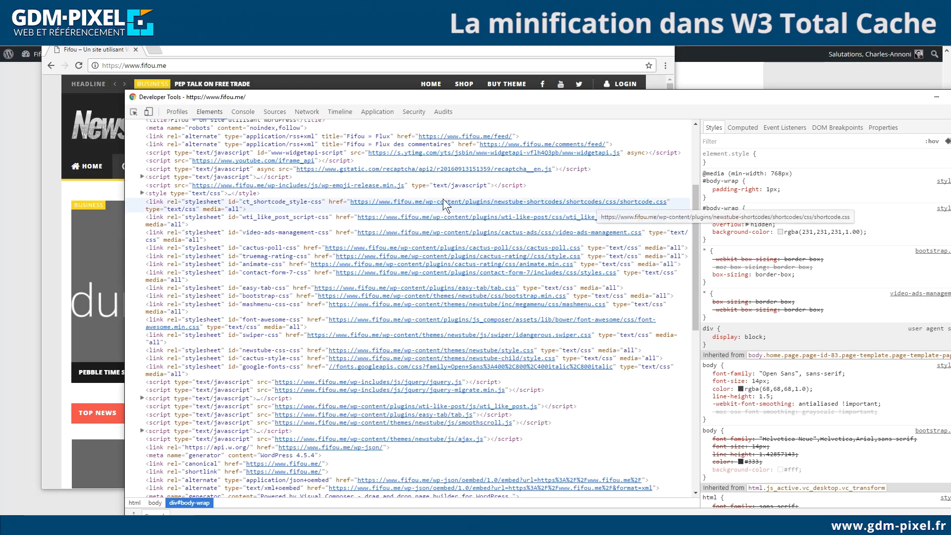
scroll(380, 246, "up", 5)
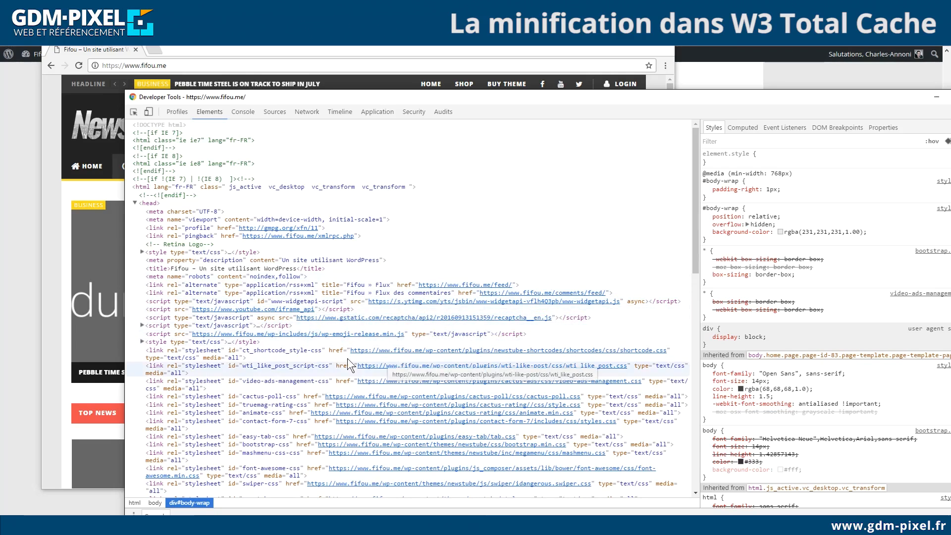
Copy the link address of the wp-emoji-release.min.js script, followed by that of the newstube-shortcodes shortcode.css stylesheet.
right_click(286, 336)
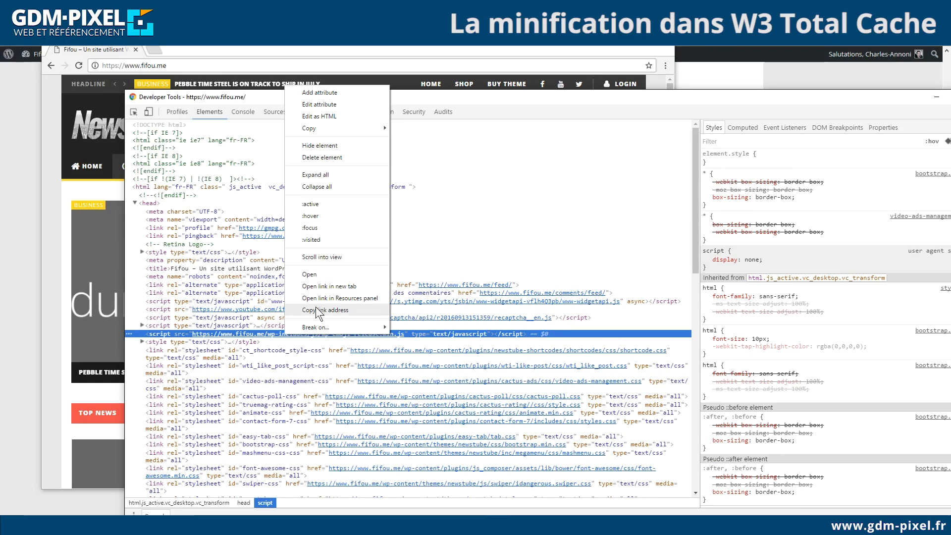
left_click(317, 311)
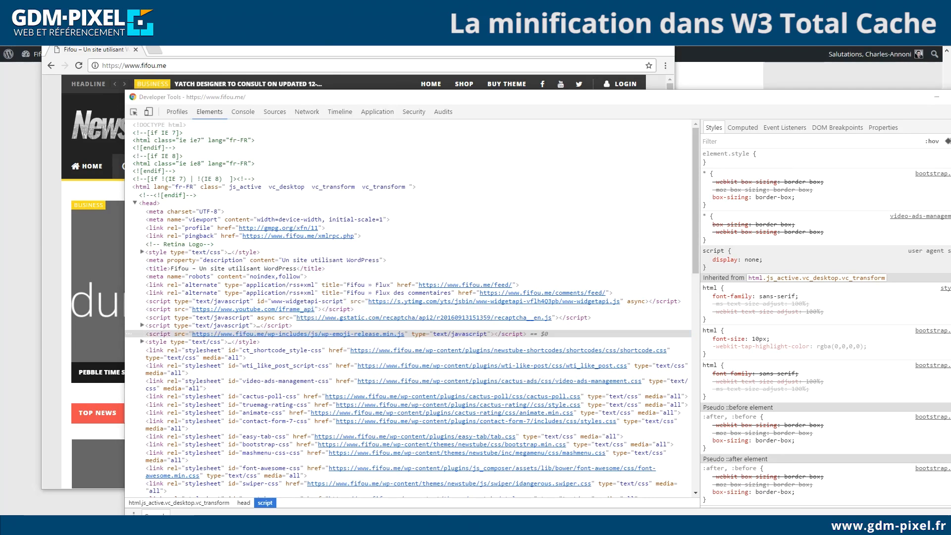
mouse_move(950, 117)
left_mouse_down()
mouse_move(454, 136)
mouse_move(950, 134)
left_mouse_up()
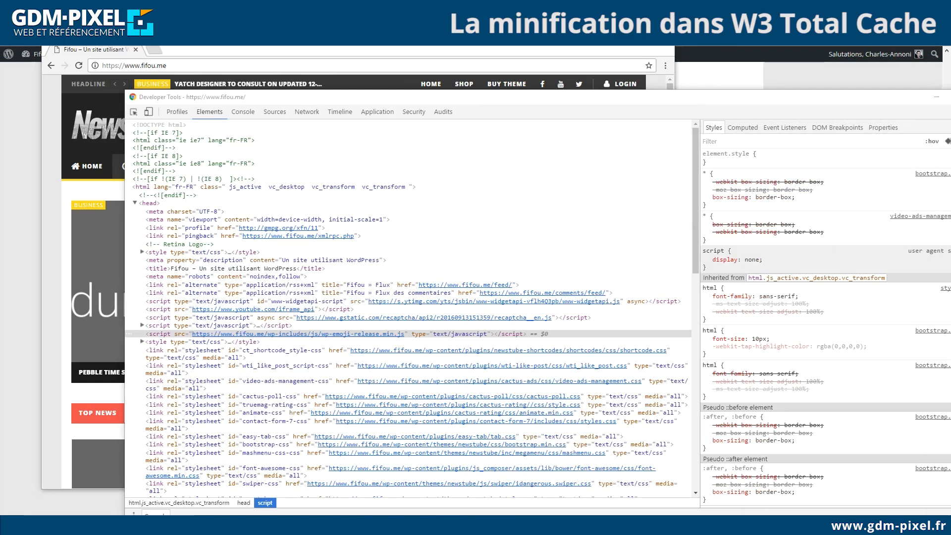
right_click(573, 357)
left_click(622, 328)
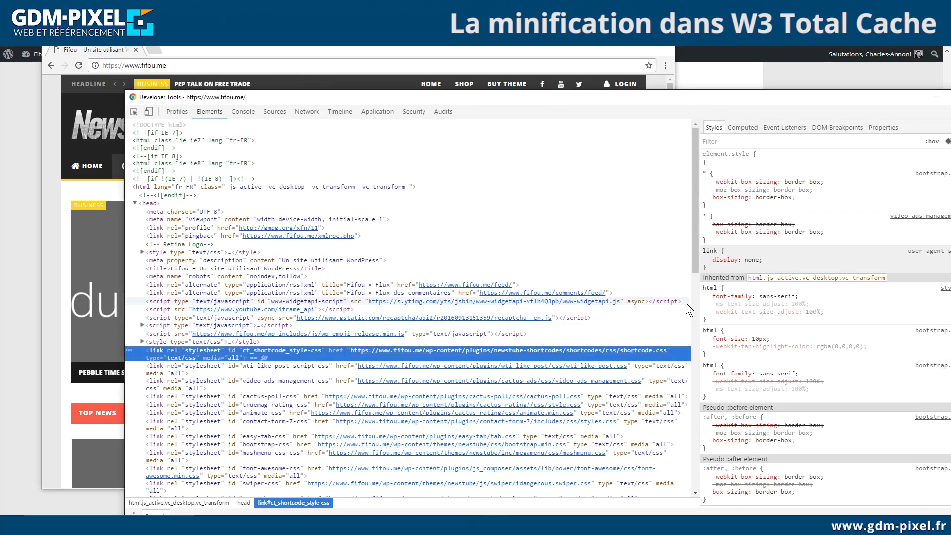
Paste the copied shortcode.css address on a new line below the wp-emoji-release.min.js address in Notepad++ and move its window aside.
left_click(950, 292)
left_click_drag(950, 119, 461, 113)
key("Return")
key("ctrl+v")
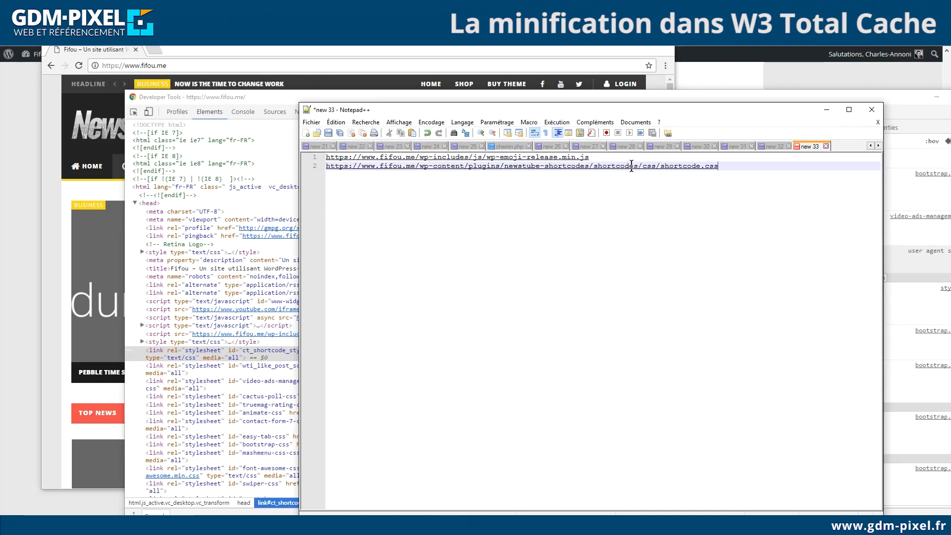
left_click_drag(685, 112, 950, 112)
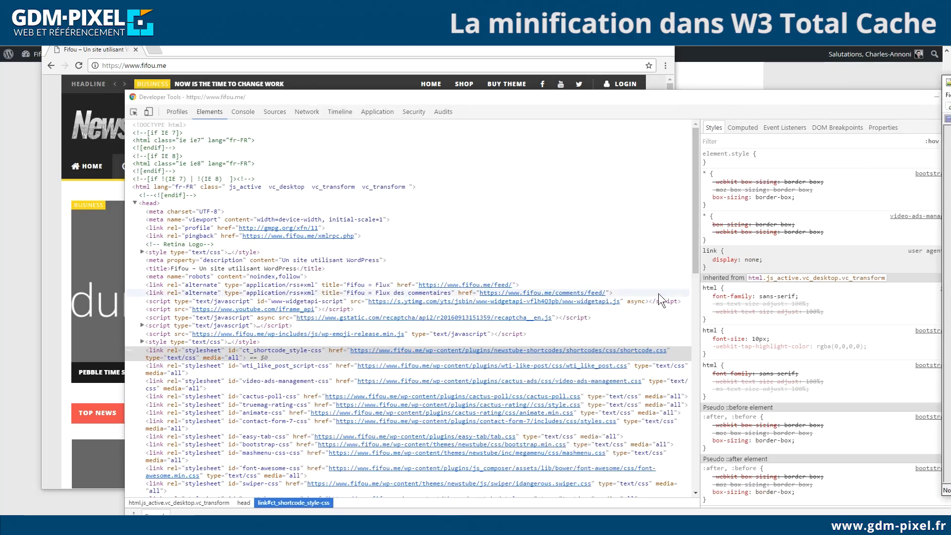
Examine the remaining stylesheet and script links in the head and body of the inspected Fifou page.
scroll(476, 322, "down", 1)
scroll(476, 322, "down", 2)
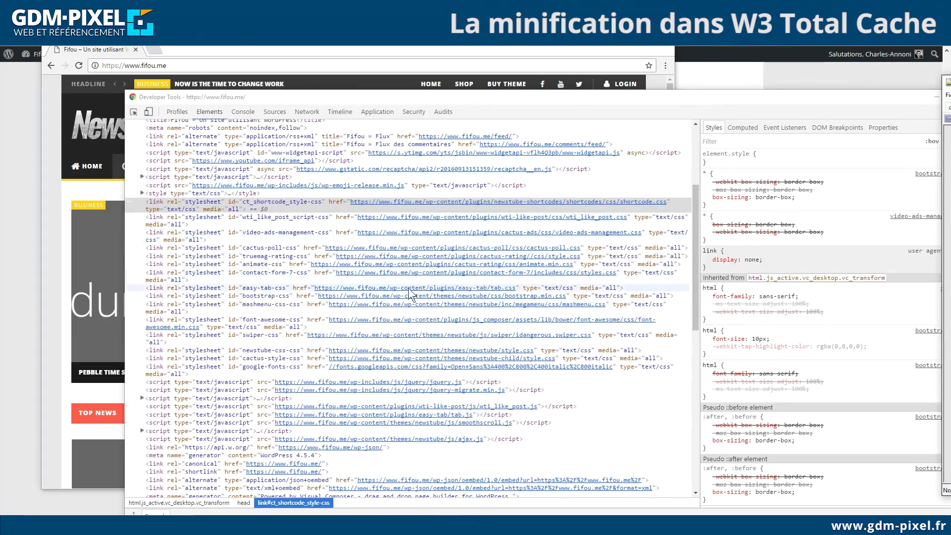
scroll(371, 377, "down", 10)
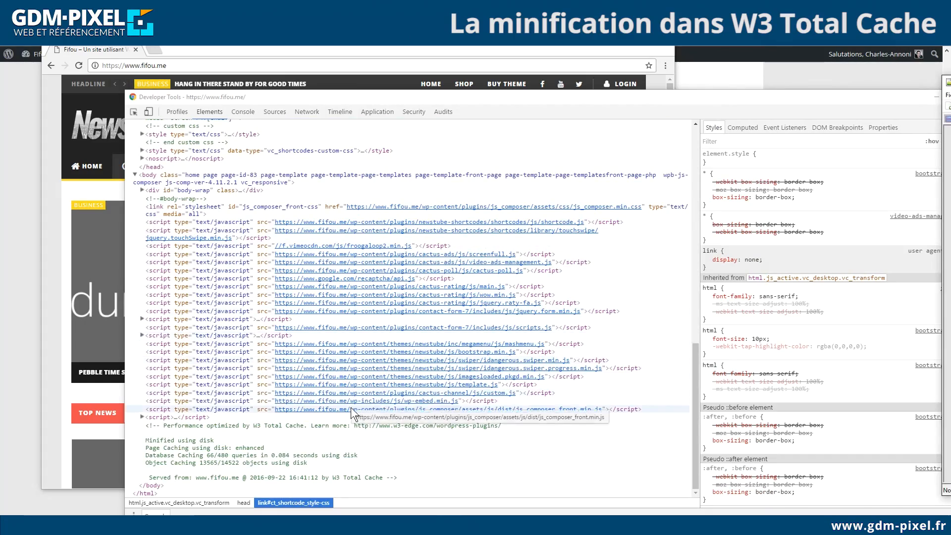
scroll(363, 315, "up", 10)
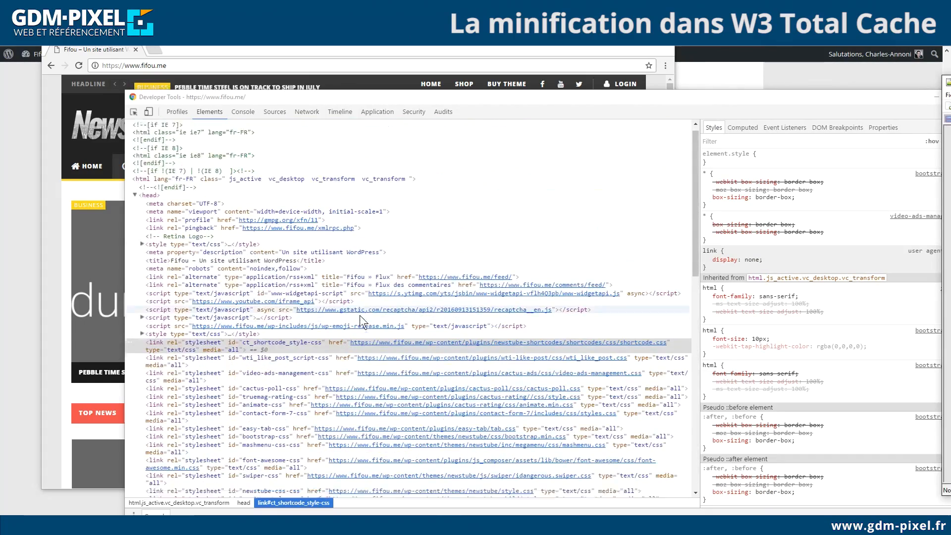
scroll(364, 315, "down", 3)
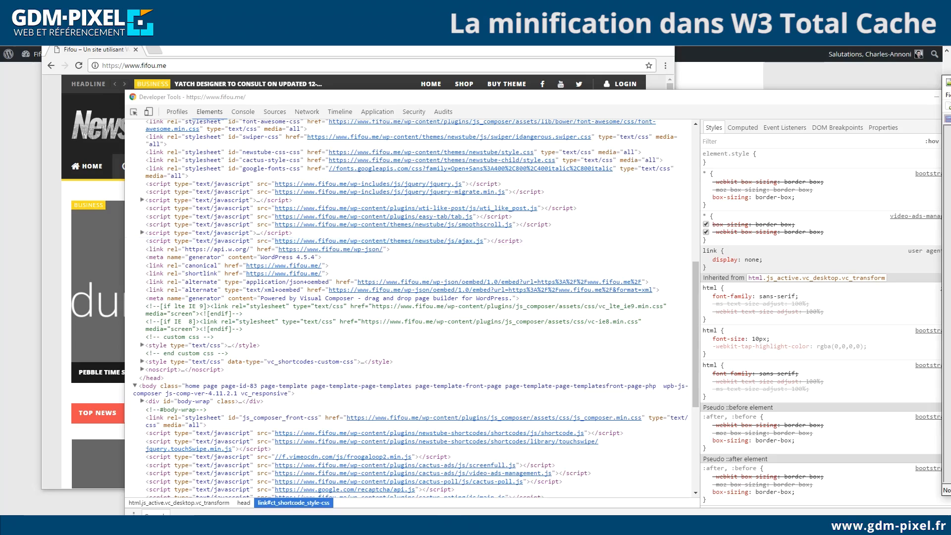
Bring up the prepared list of CSS and JS paths in Notepad++ document new 32 and review its entries.
left_click_drag(950, 83, 608, 68)
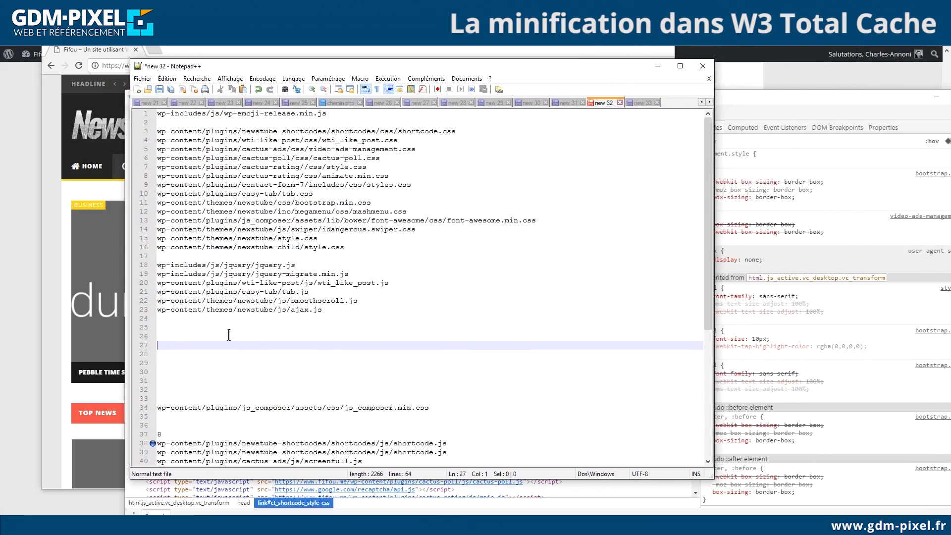
left_click(194, 333)
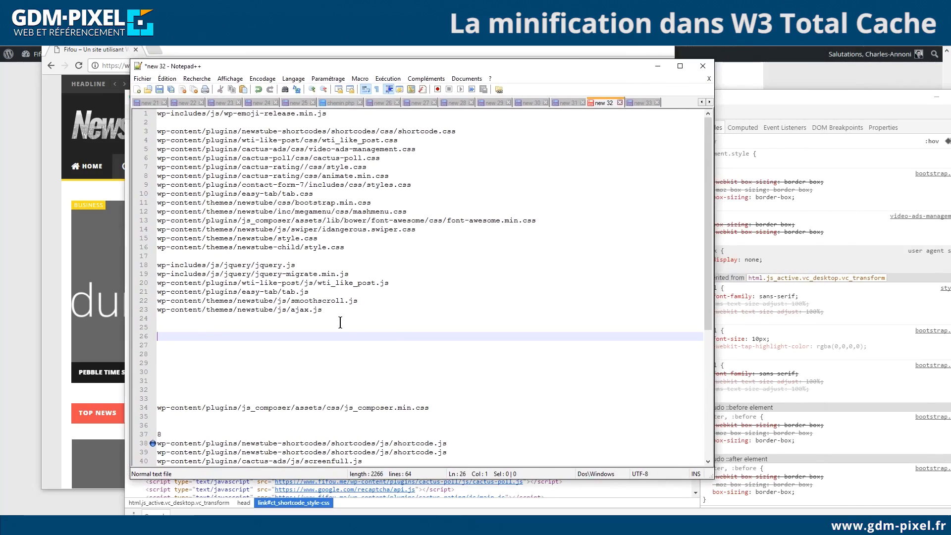
left_click_drag(402, 327, 158, 113)
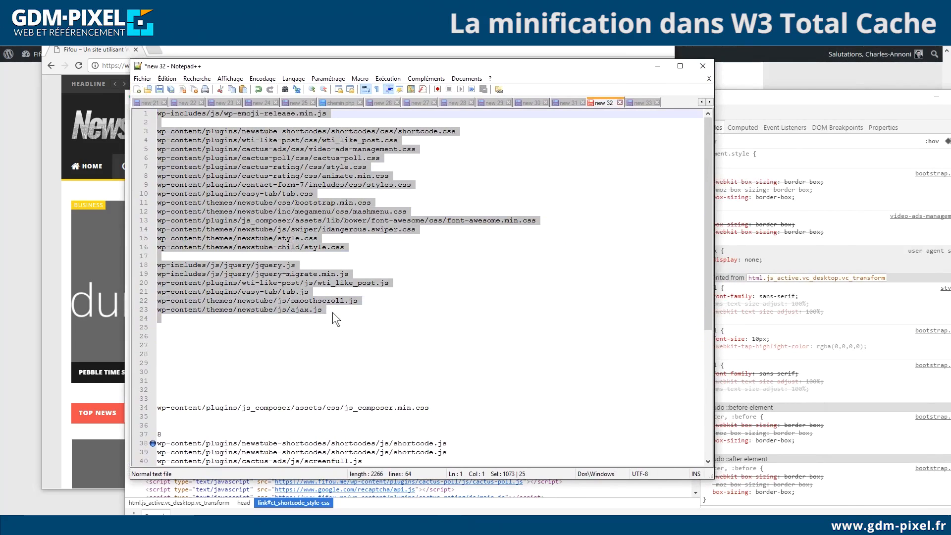
scroll(319, 365, "down", 2)
left_click_drag(193, 302, 403, 218)
left_click(315, 157)
key("ctrl+z")
key("ctrl+z")
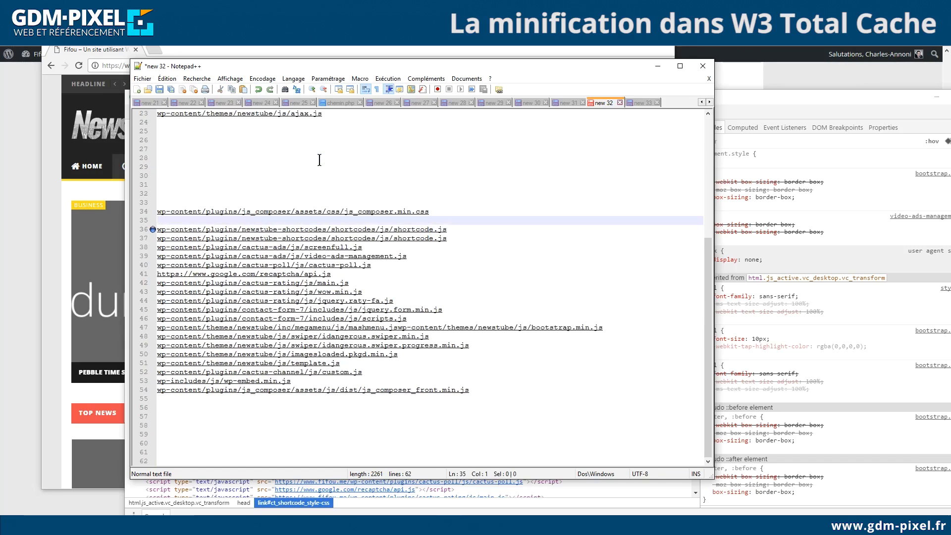
key("ctrl+z")
key("ctrl+z")
key("ctrl+z")
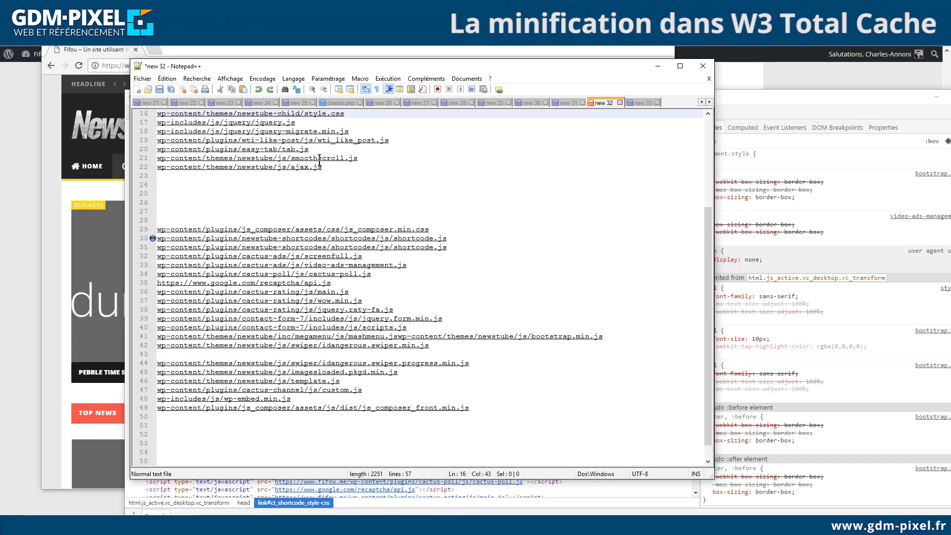
key("ctrl+z")
key("ctrl+z")
key("ctrl+z")
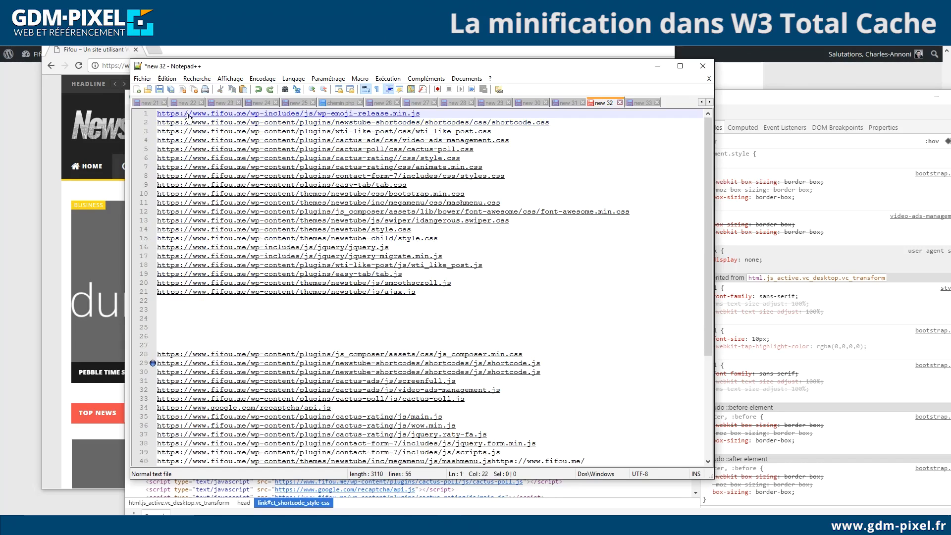
left_click_drag(159, 116, 254, 118)
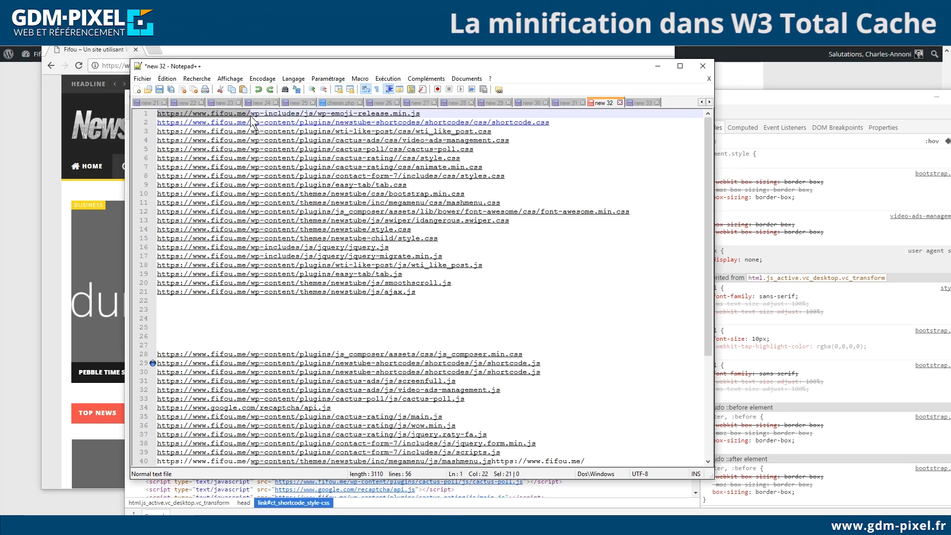
key("ctrl+f")
left_click_drag(950, 137, 439, 124)
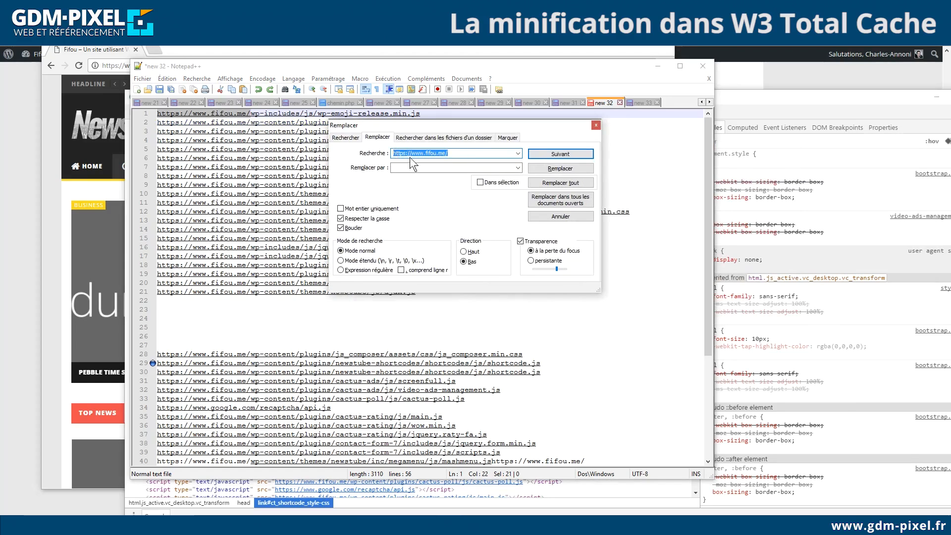
left_click(424, 168)
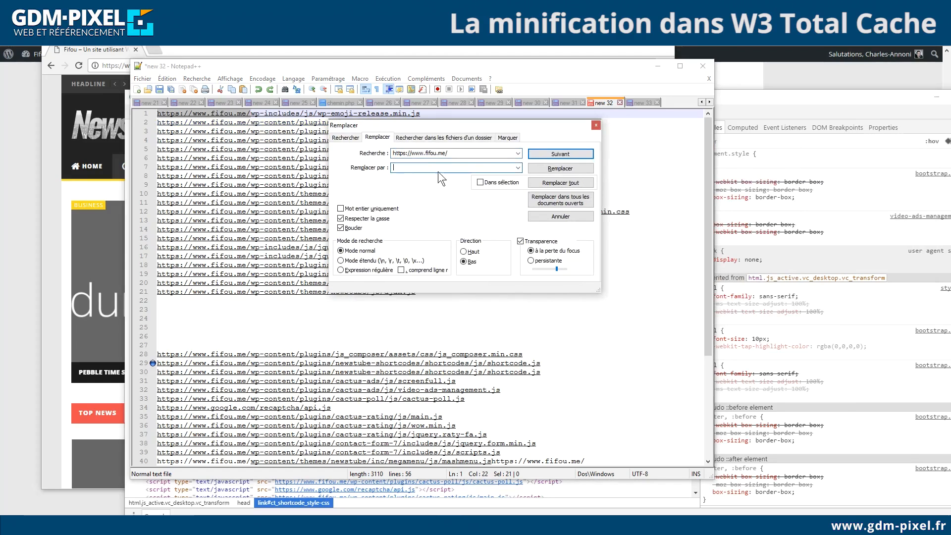
left_click(534, 187)
left_click(350, 335)
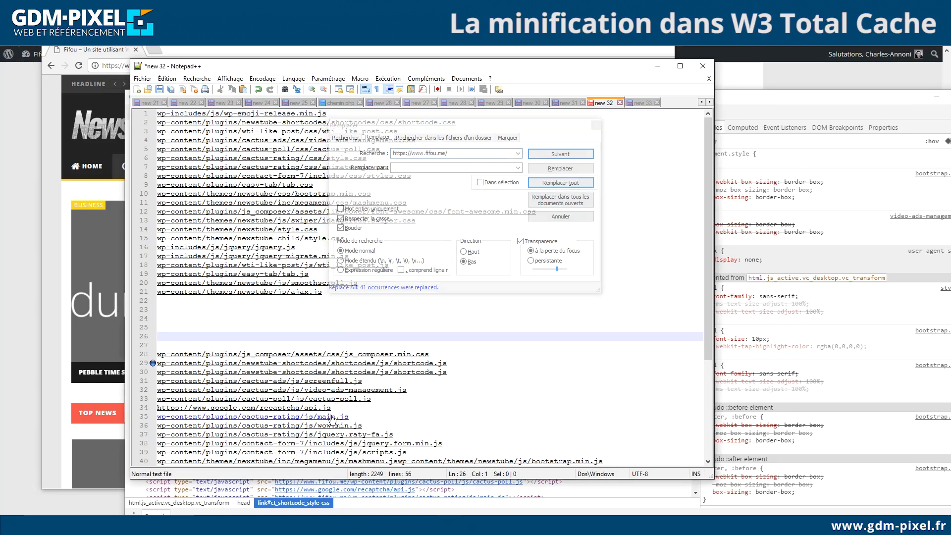
left_click_drag(339, 408, 152, 409)
key("Delete")
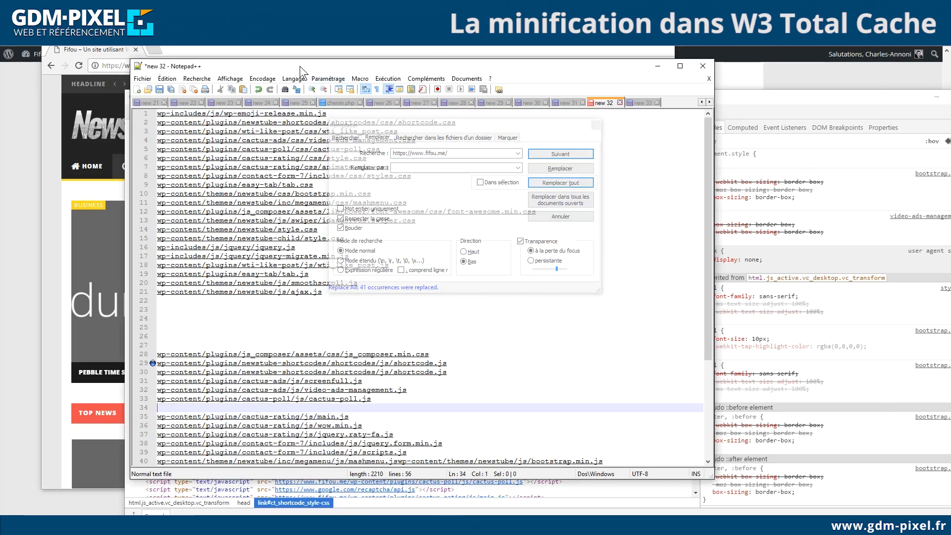
Switch to the W3 Total Cache Minify page, enable HTML minification, save all settings and dismiss the support popup.
key("alt+Tab")
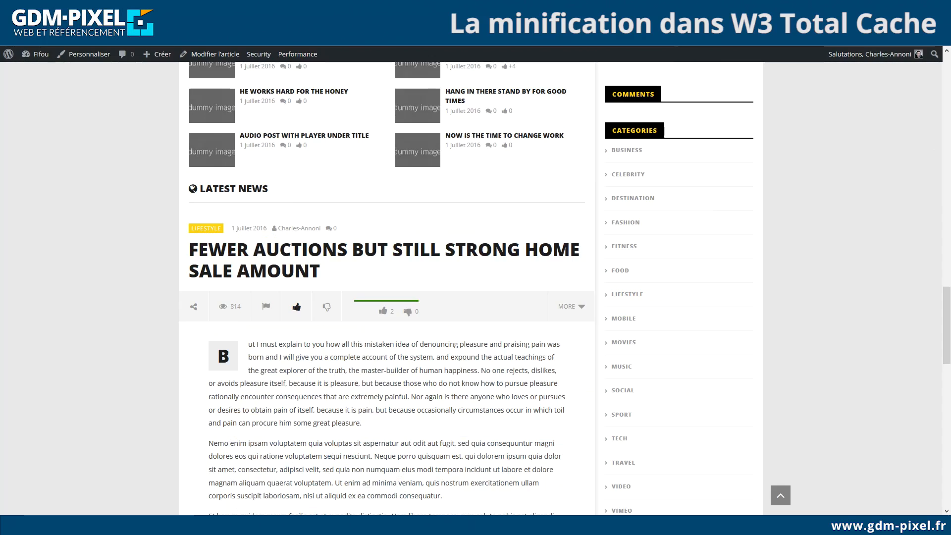
scroll(386, 287, "up", 5)
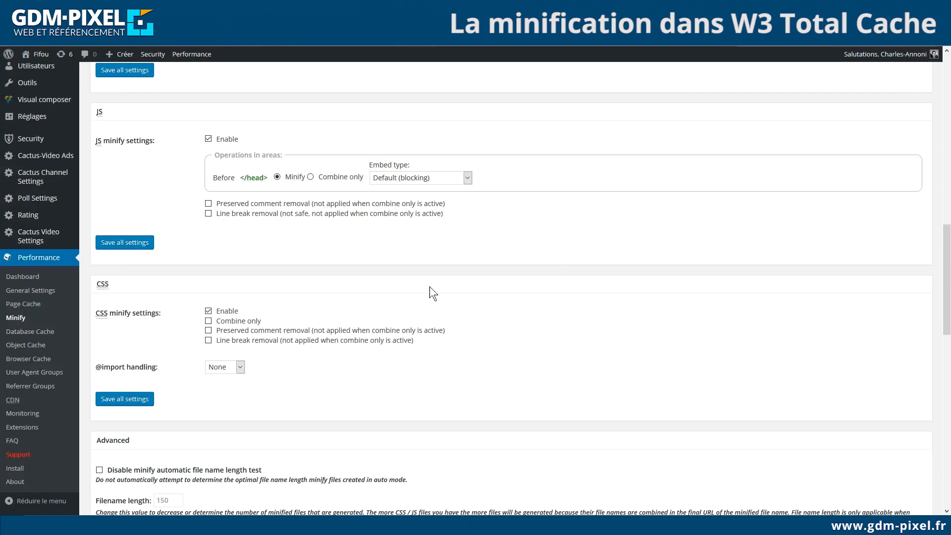
scroll(312, 337, "up", 15)
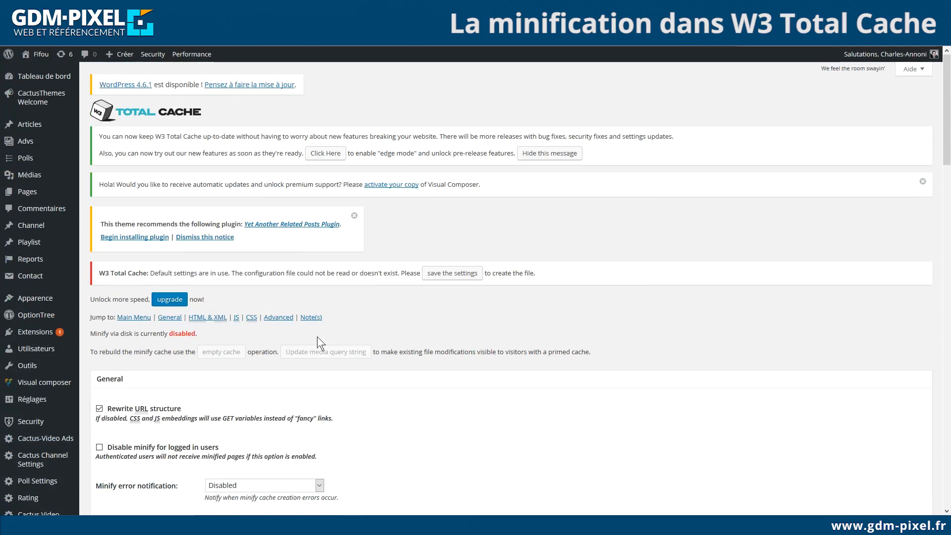
scroll(245, 289, "down", 5)
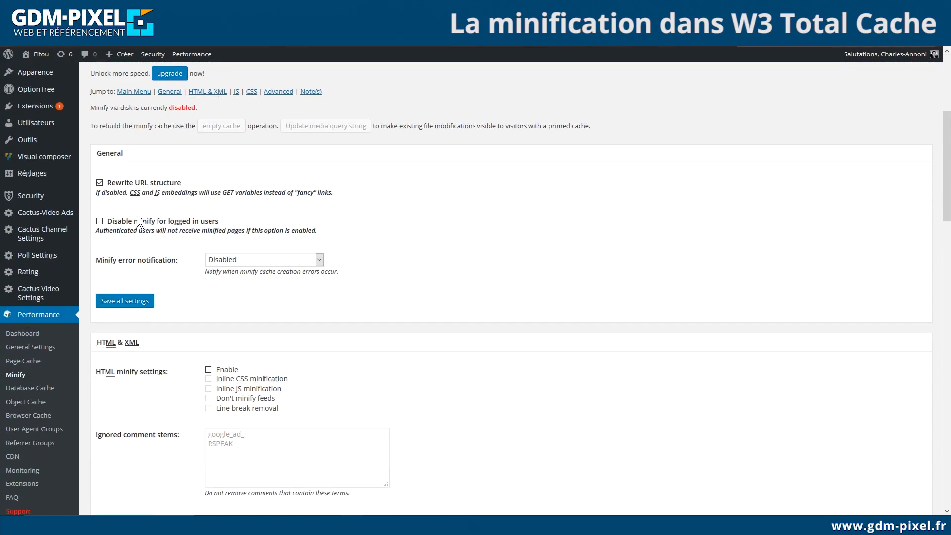
scroll(115, 174, "down", 3)
left_click(210, 201)
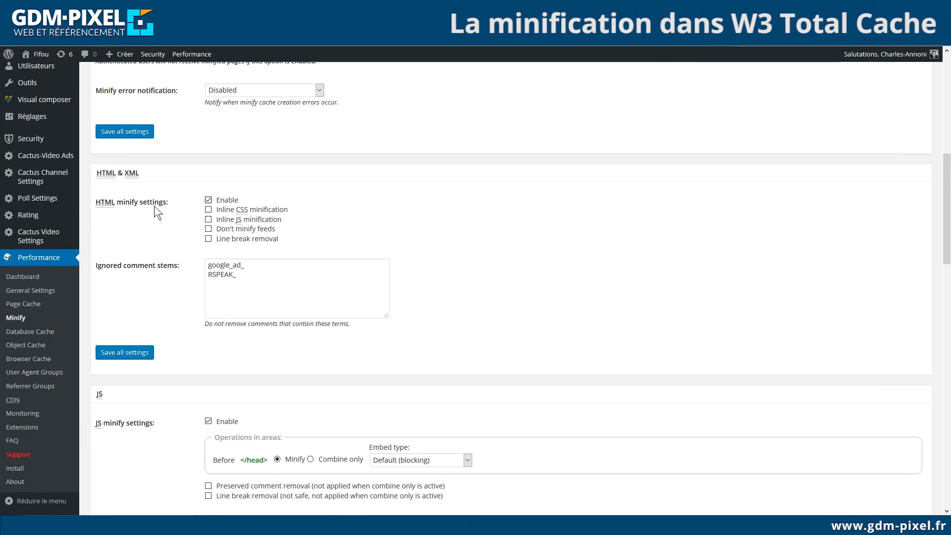
scroll(156, 210, "down", 4)
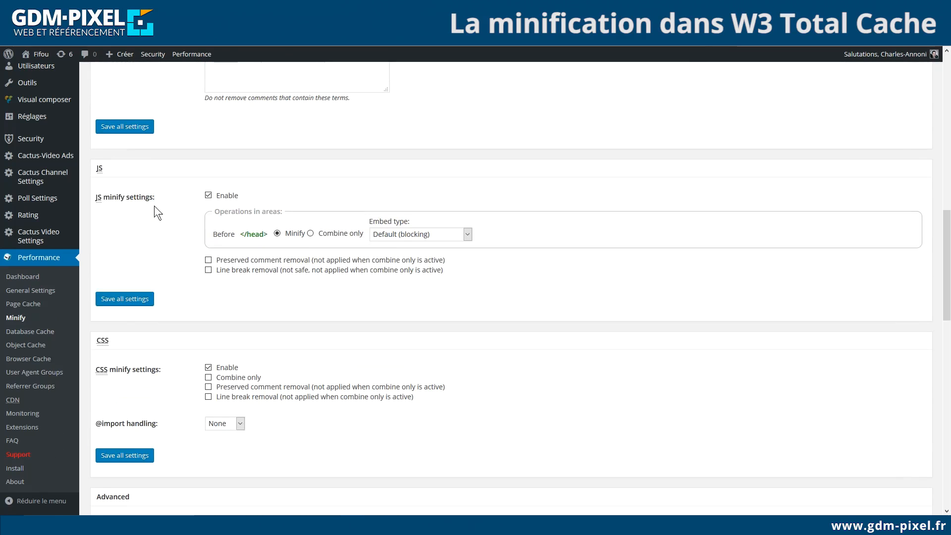
left_click(132, 299)
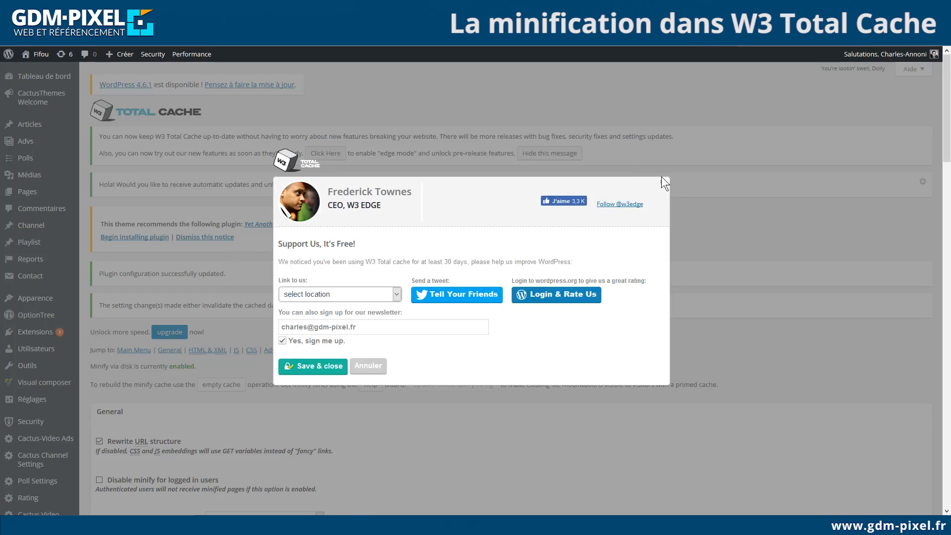
left_click(662, 181)
Add an empty script entry in the JS file management of the Newstube Child theme.
scroll(256, 271, "down", 9)
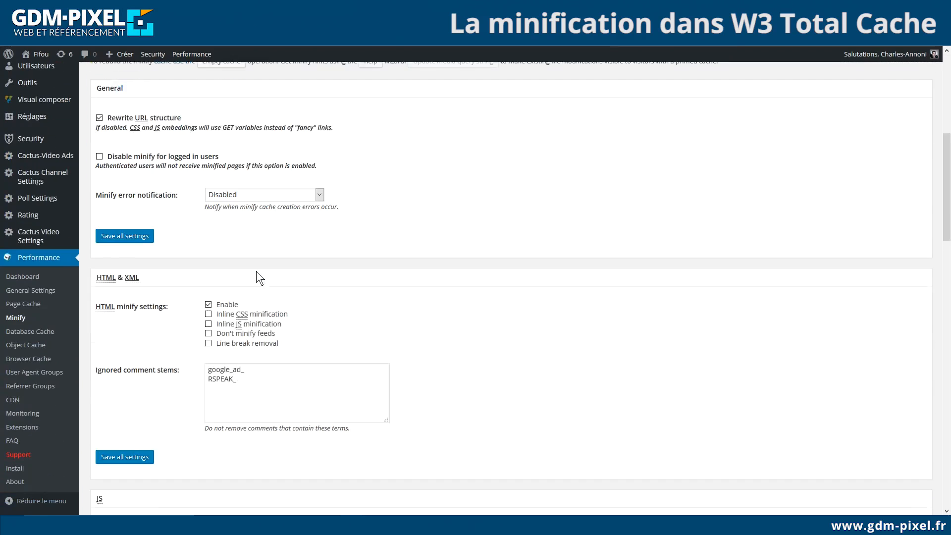
scroll(113, 269, "down", 5)
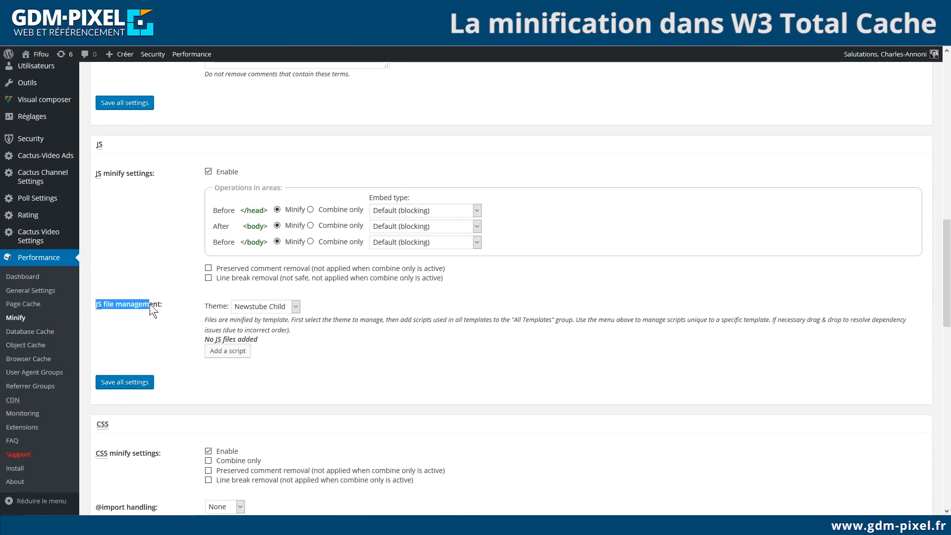
left_click(164, 304)
left_click(133, 311)
left_click(228, 351)
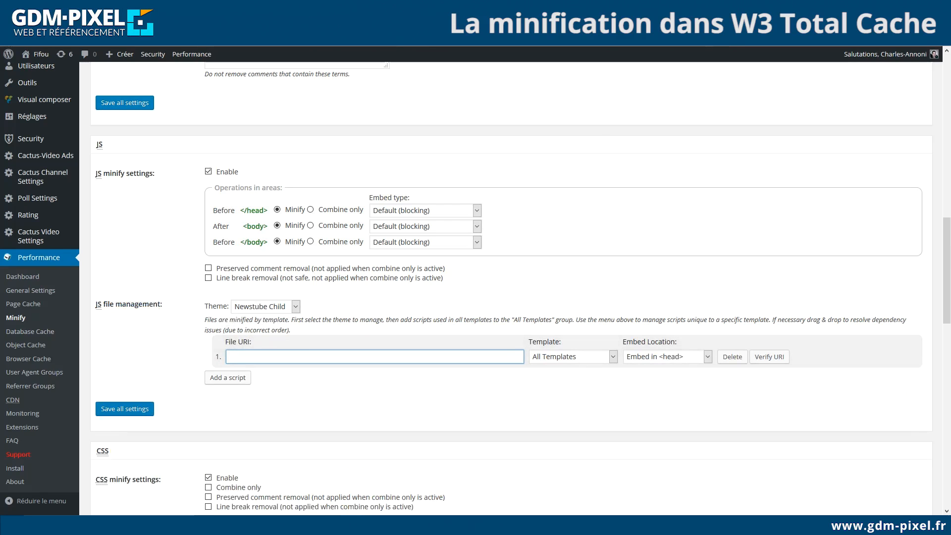
Copy wp-includes/js/wp-emoji-release.min.js from the Notepad++ list into the first script's File URI and add a second script entry.
key("alt+Tab")
left_click_drag(673, 154, 501, 155)
key("ctrl+c")
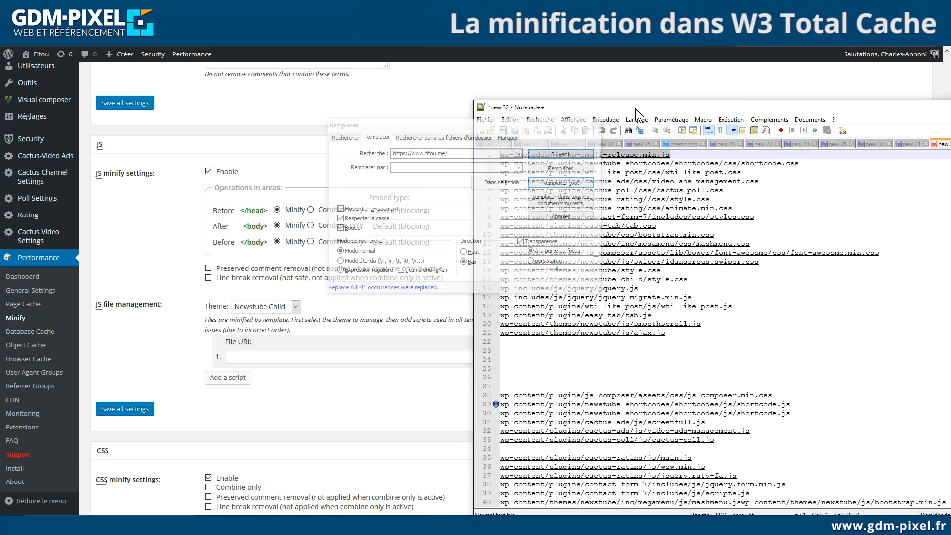
left_click_drag(635, 109, 789, 101)
left_click(593, 125)
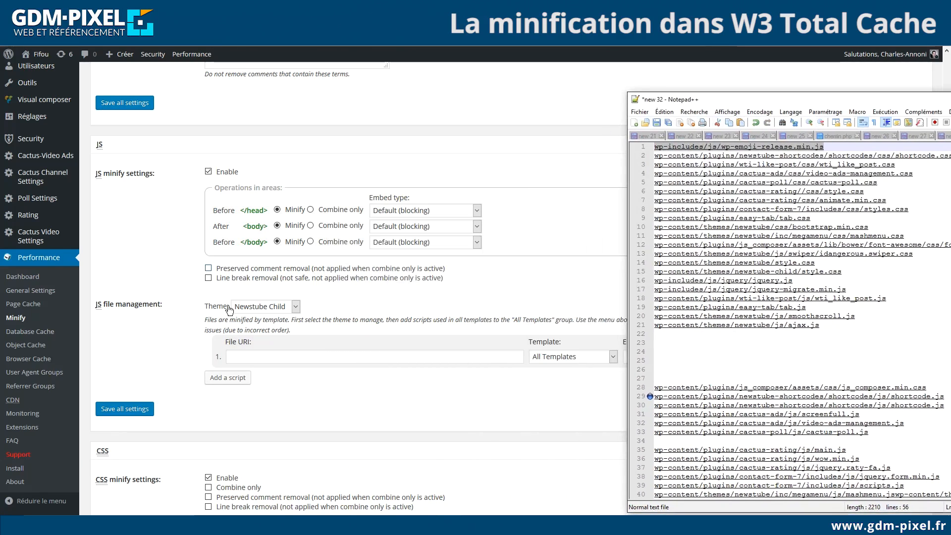
left_click(265, 363)
key("ctrl+v")
left_click(227, 378)
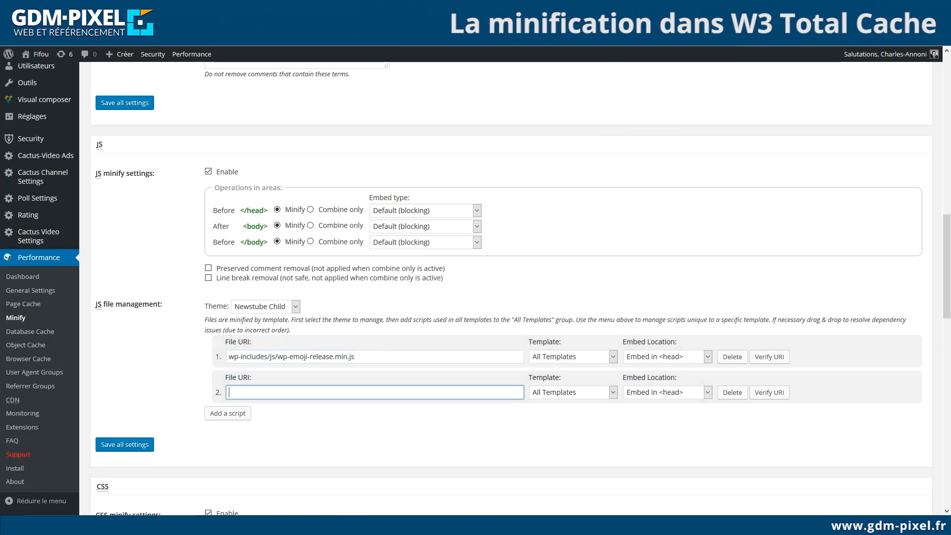
Insert blank lines in the Notepad++ list after wp-emoji-release.min.js and newstube-child/style.css, and minimize the window.
left_click_drag(950, 104, 799, 78)
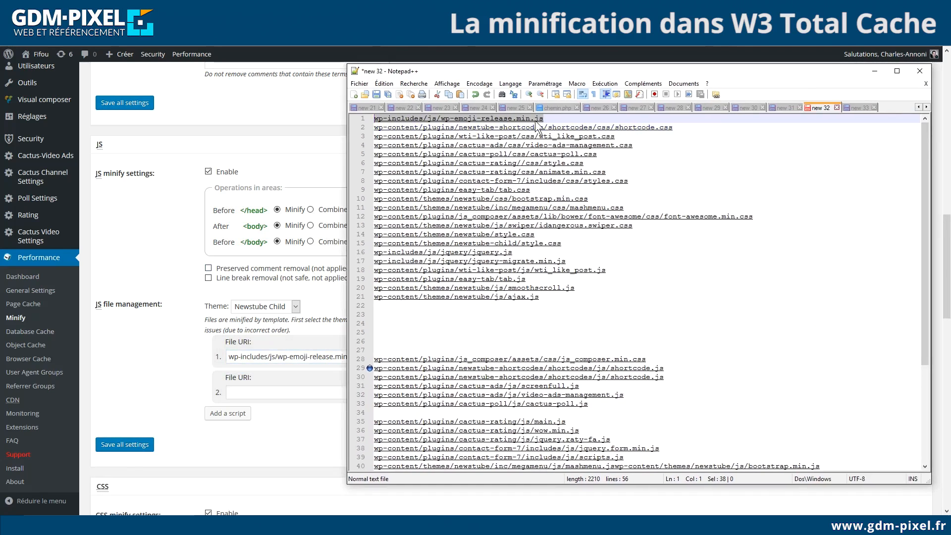
left_click(573, 120)
key("Return")
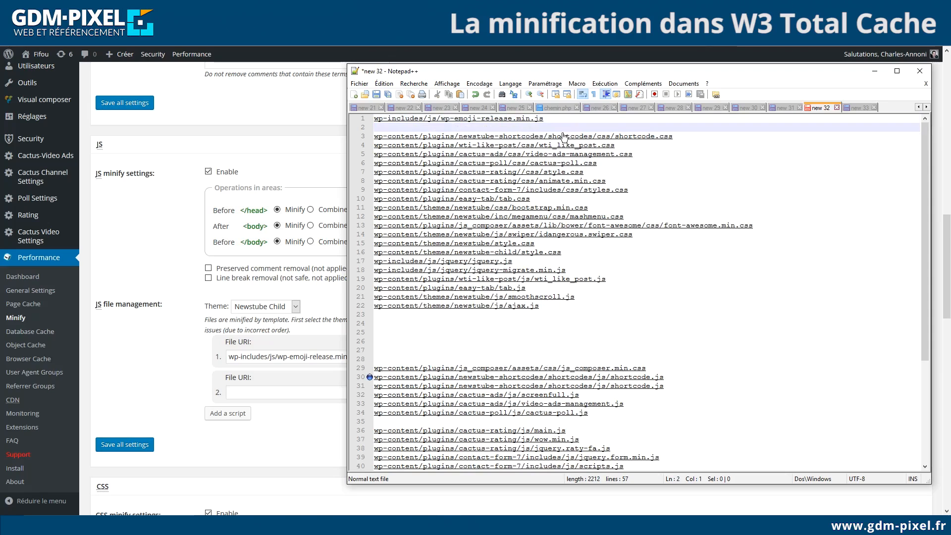
left_click(588, 253)
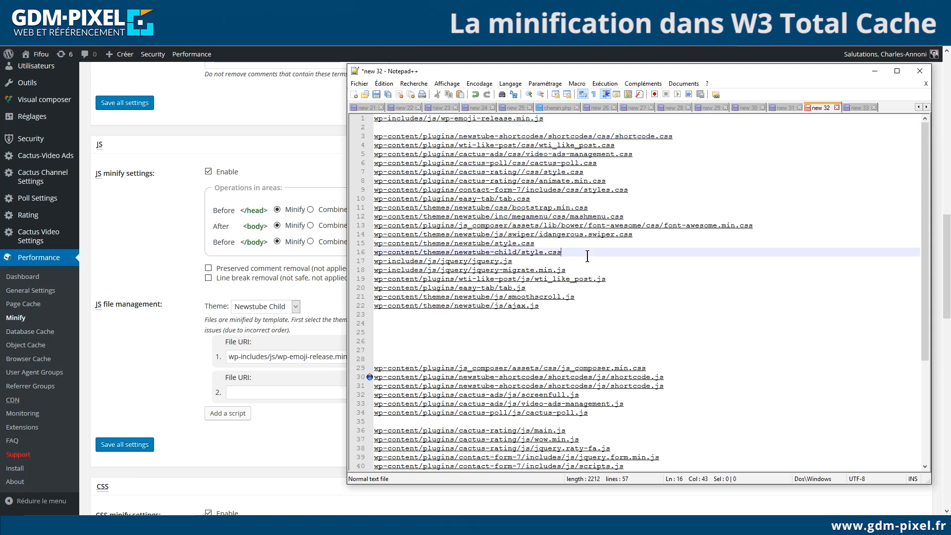
key("Return")
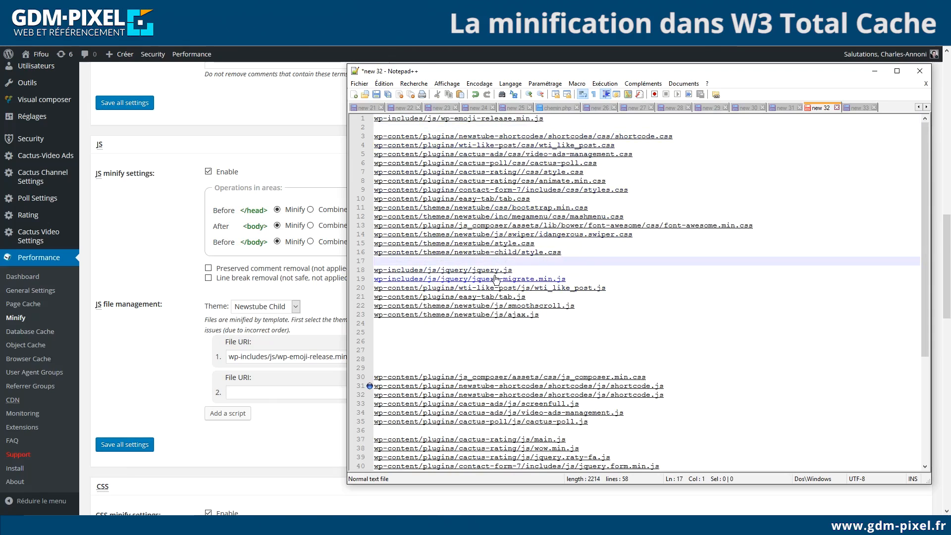
left_click(875, 71)
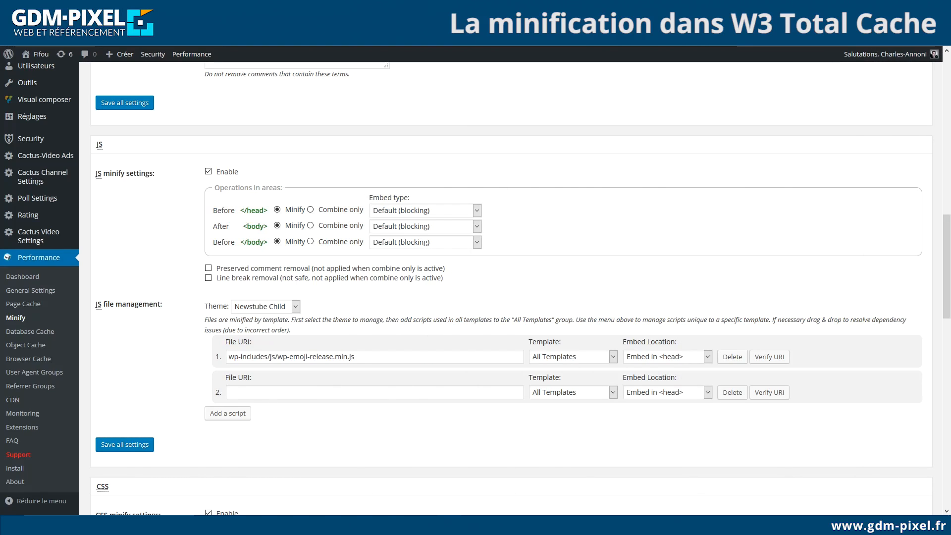
Enter wp-includes/js/jquery/jquery.js and wp-includes/js/jquery/jquery-migrate.min.js as the second and third scripts' File URIs, and add a fourth script entry.
left_click(301, 393)
type("wp-includes/js/jquery/jquery.js")
left_click(228, 414)
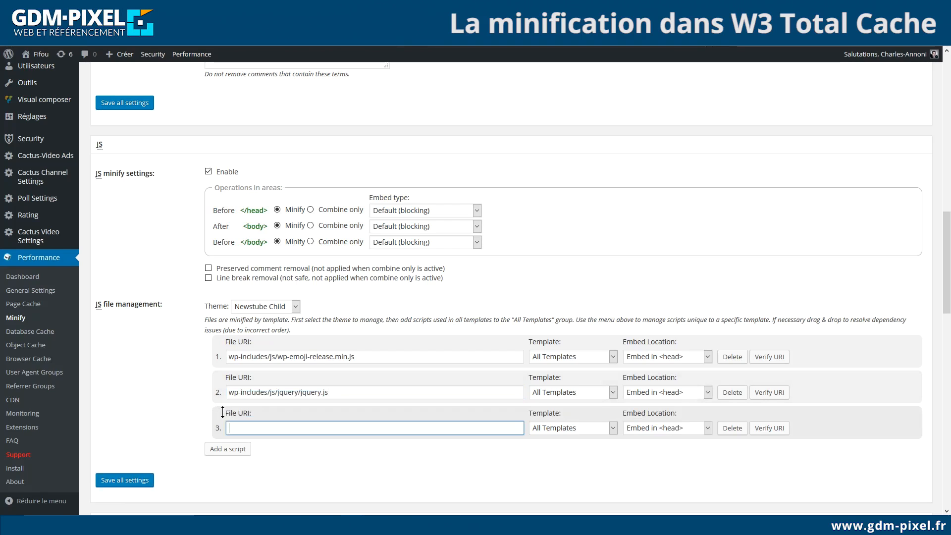
key("alt+Tab")
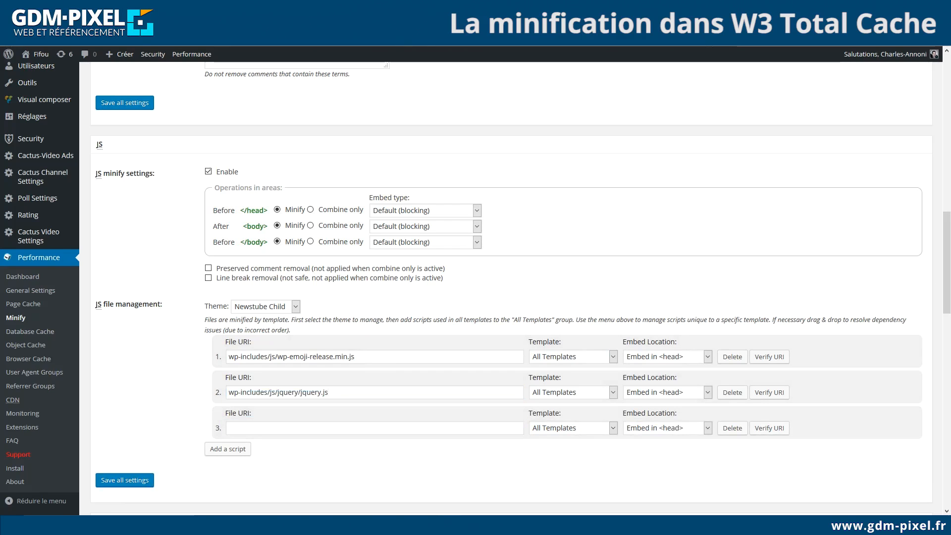
key("alt+Tab")
type("wp-includes/js/jquery/jquery-migrate.min.js")
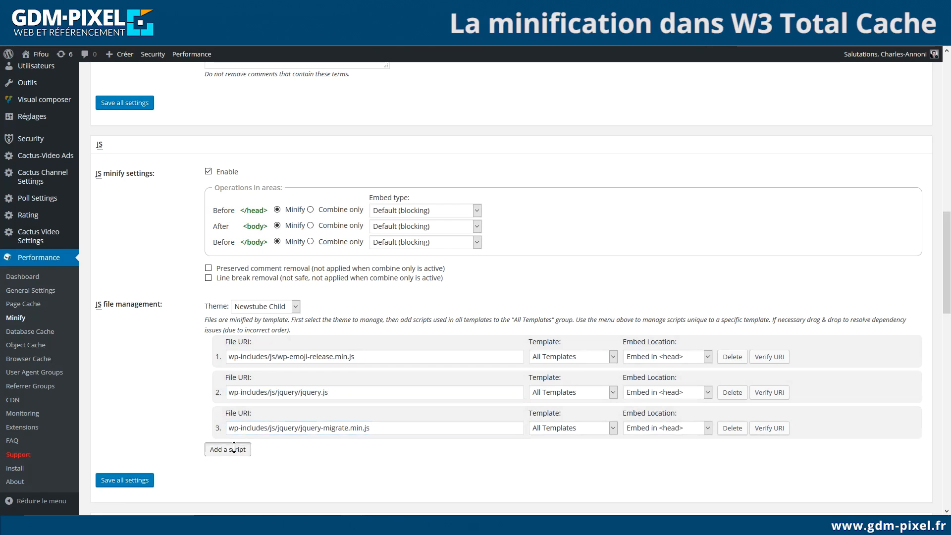
left_click(228, 448)
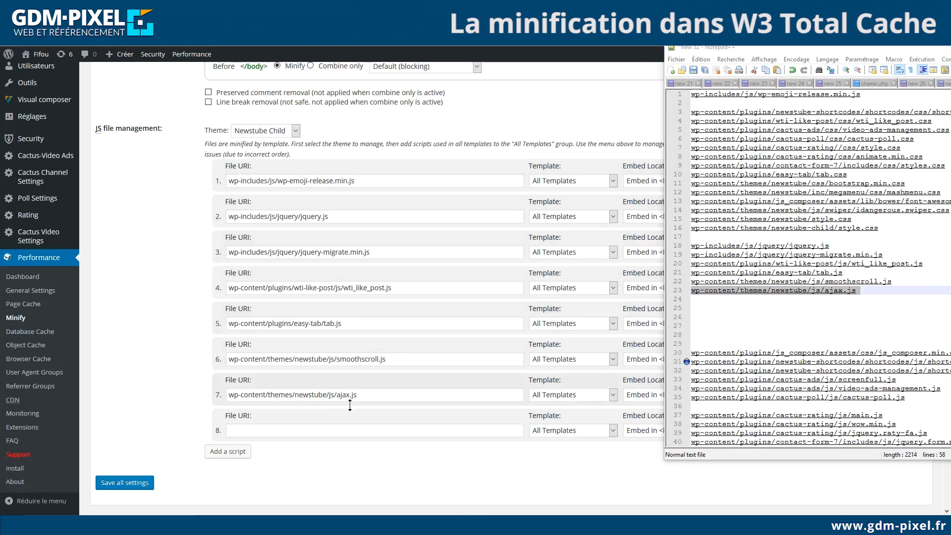
In the Notepad++ list, highlight the head files from wp-emoji-release.min.js through newstube/js/ajax.js.
left_click(880, 310)
left_click(876, 292)
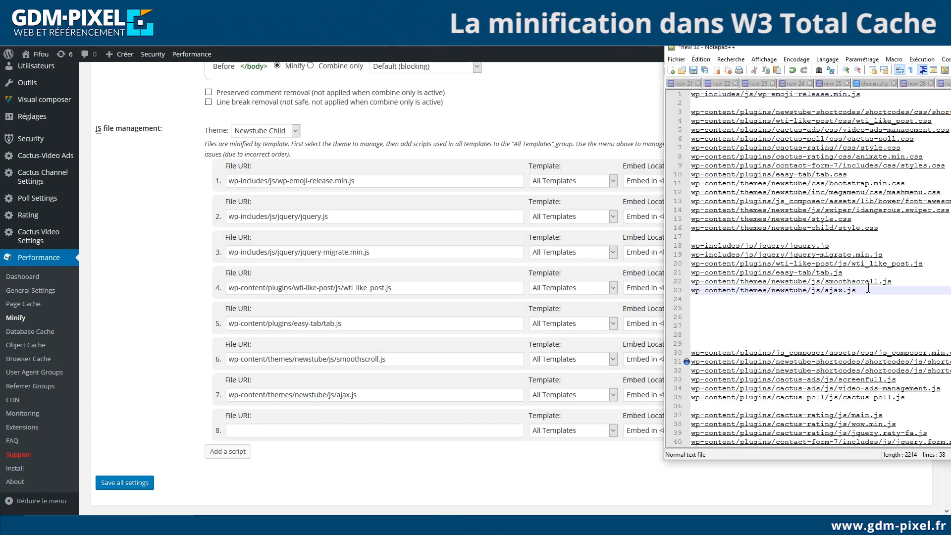
left_click_drag(846, 50, 695, 41)
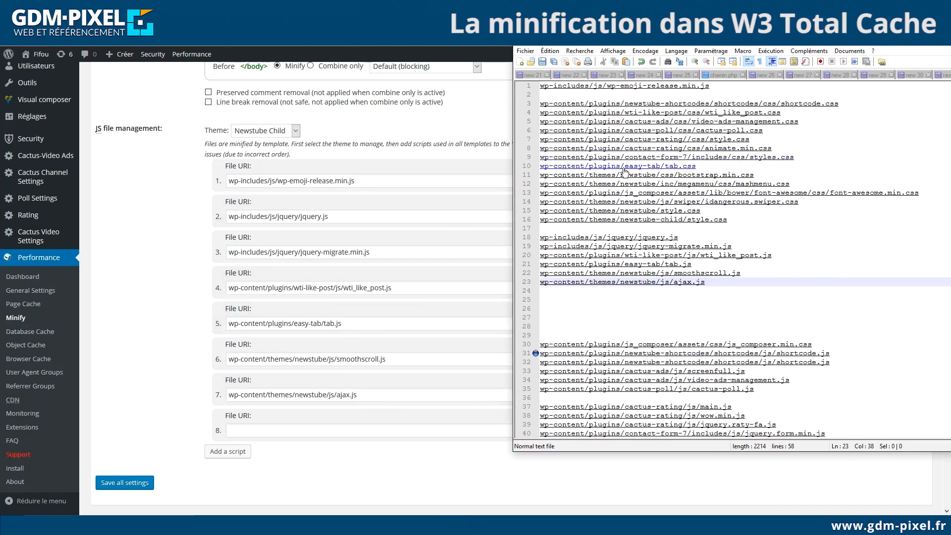
left_click_drag(566, 300, 587, 330)
left_click(749, 292)
key("shift+Up")
key("shift+Up")
key("shift+Up")
key("shift+Up")
key("shift+Up")
key("shift+Up")
key("shift+Up")
key("shift+Up")
key("shift+Up")
key("shift+Up")
key("shift+Up")
key("shift+Up")
key("shift+Up")
key("shift+Up")
key("shift+Up")
key("shift+Up")
key("shift+Up")
key("shift+Up")
key("shift+Up")
key("shift+Up")
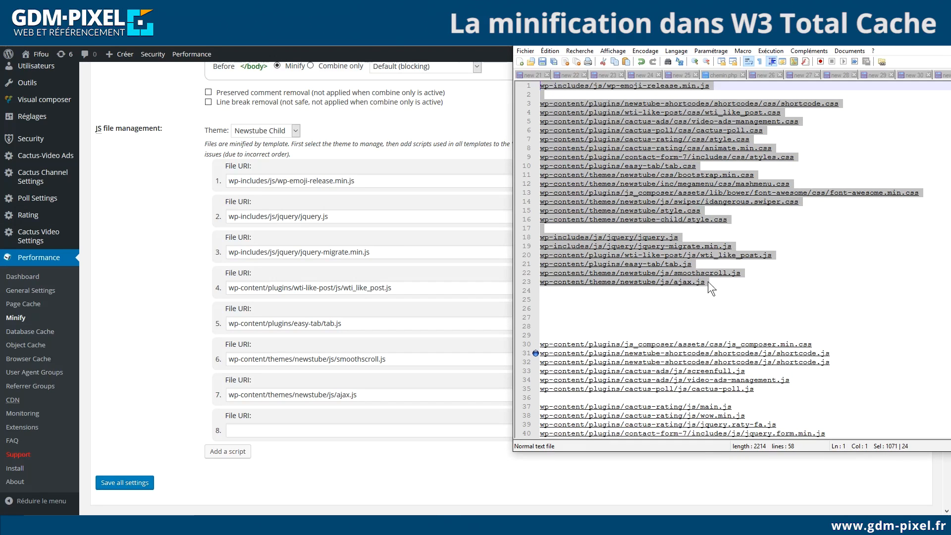
Highlight the second group of the Notepad++ list, from js_composer.min.css through js_composer_front.min.js.
left_click(642, 311)
scroll(642, 314, "down", 4)
left_click_drag(613, 210, 877, 365)
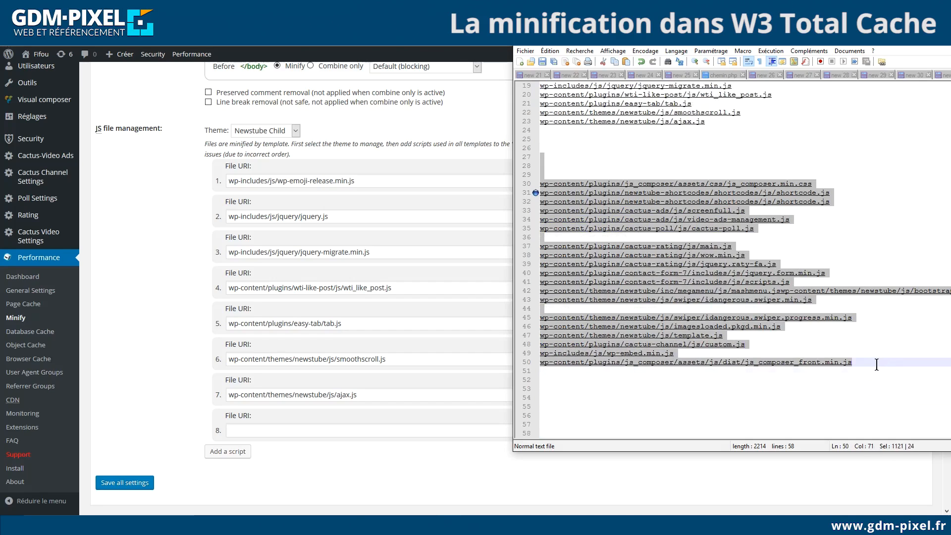
left_click(605, 158)
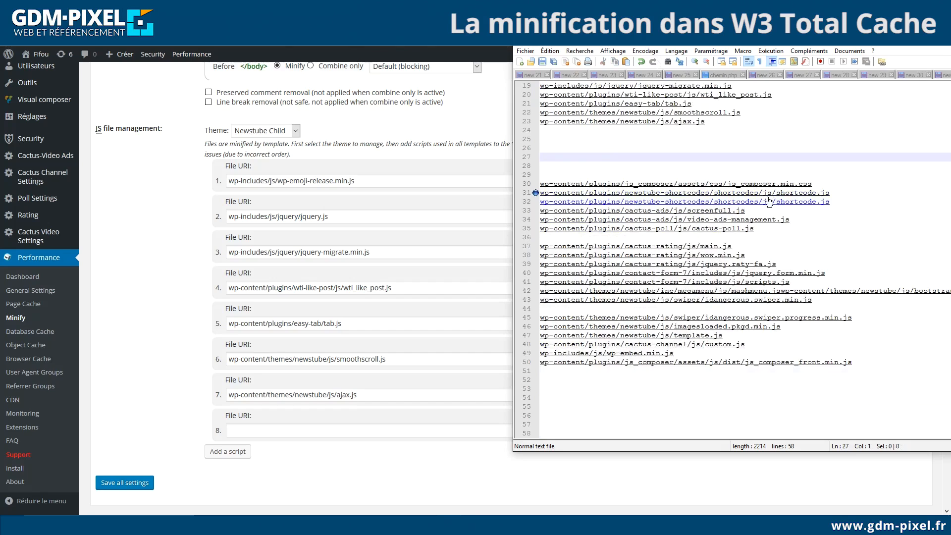
Copy wp-content/plugins/newstube-shortcodes/shortcodes/js/shortcode.js from the Notepad++ list into the eighth script's File URI and set its embed location to before </body>.
left_click(827, 184)
left_click_drag(831, 192, 540, 193)
key("ctrl+c")
left_click(274, 430)
key("ctrl+v")
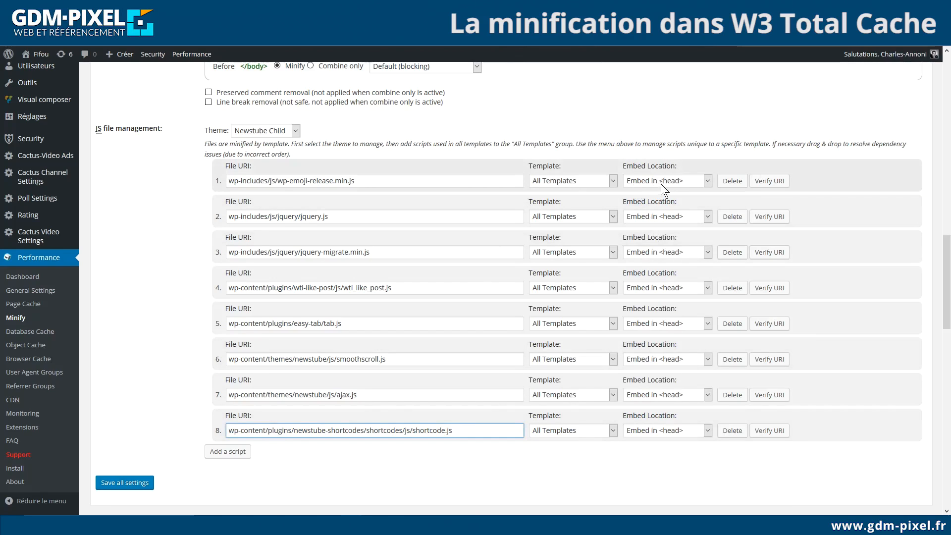
left_click(665, 433)
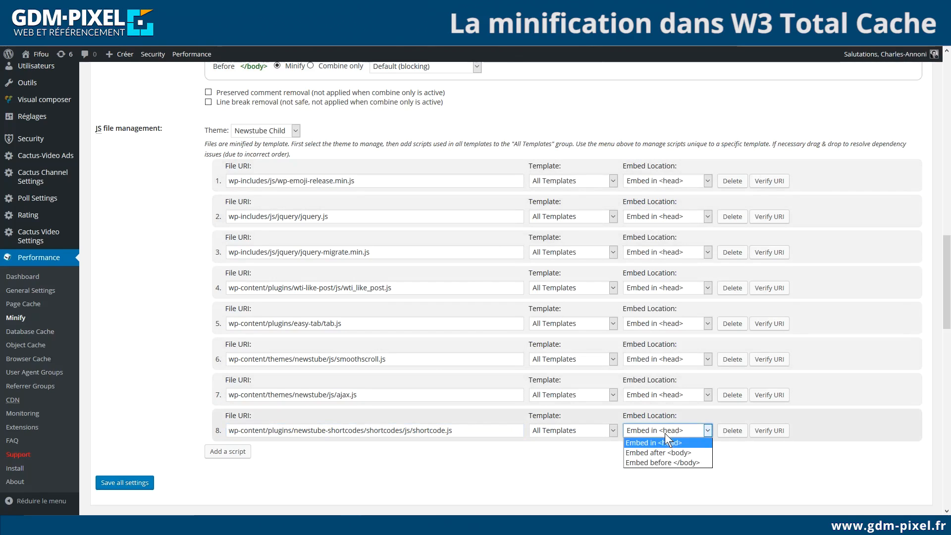
left_click(686, 463)
left_click_drag(950, 40, 819, 42)
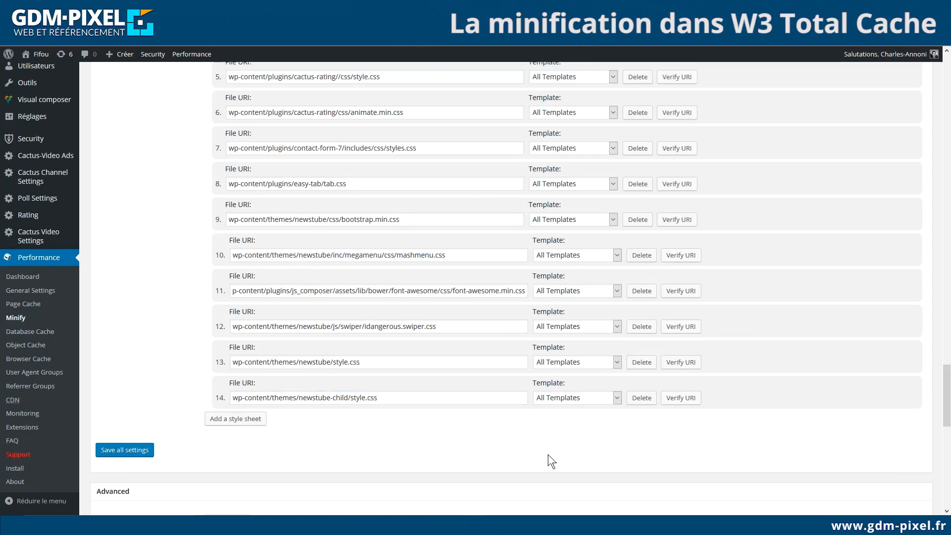
Review the file paths, order and embed locations of all script and style sheet entries on the Minify page.
scroll(197, 315, "down", 5)
scroll(197, 317, "up", 6)
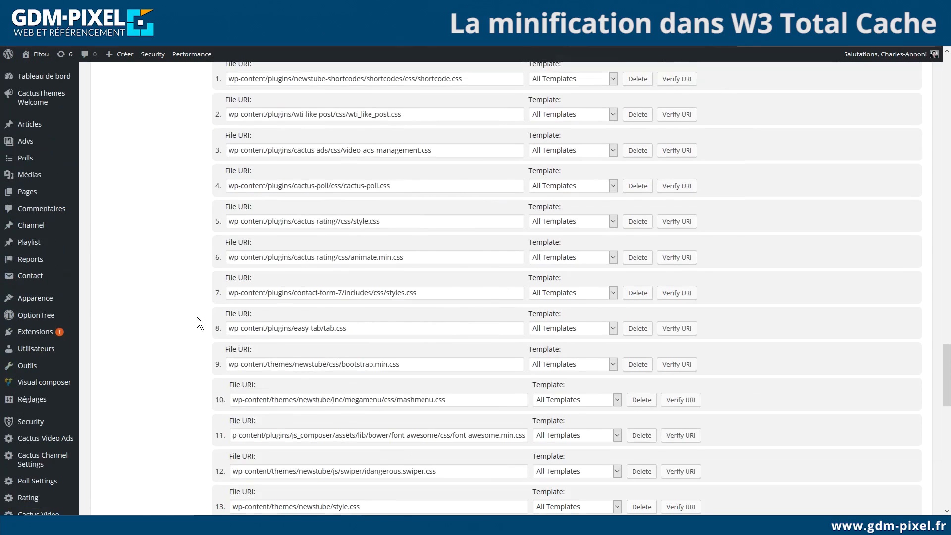
scroll(197, 317, "up", 15)
scroll(195, 317, "up", 6)
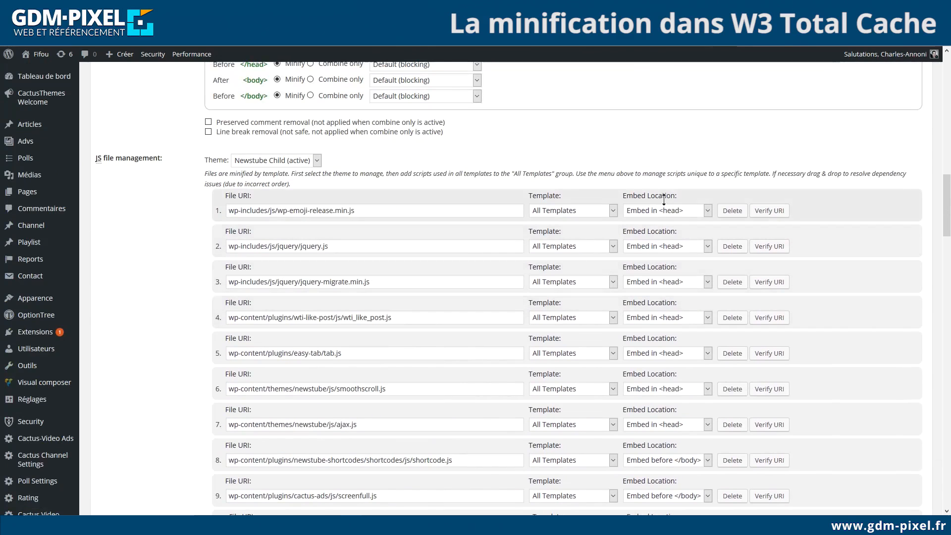
scroll(703, 419, "down", 4)
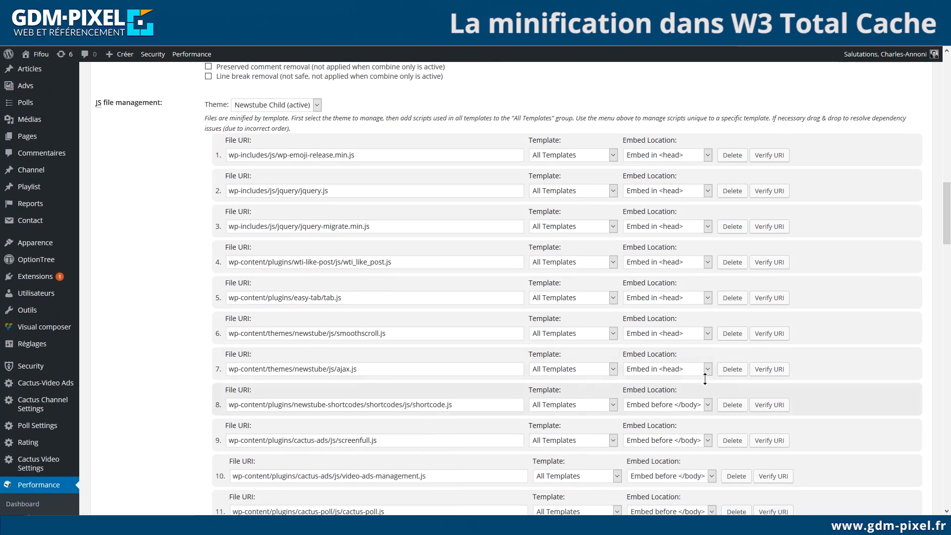
scroll(692, 369, "down", 2)
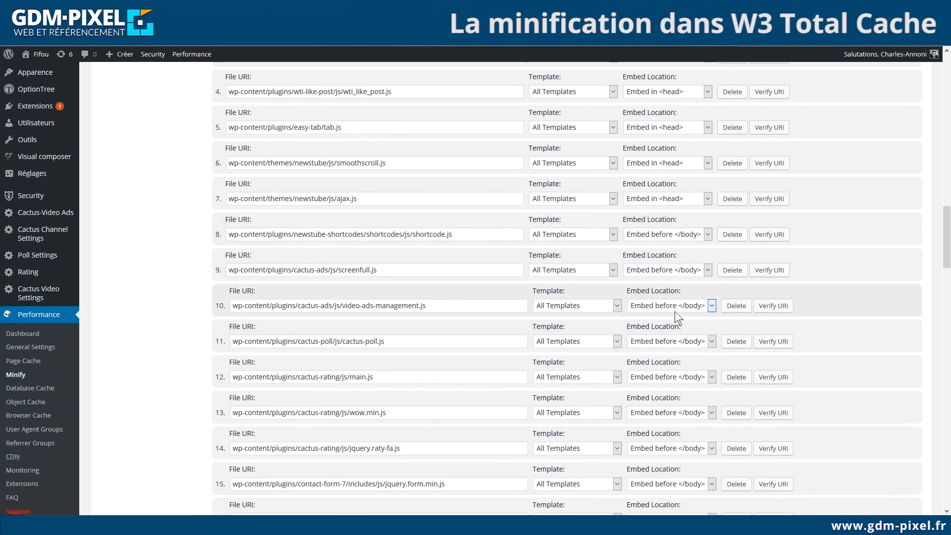
scroll(690, 346, "down", 10)
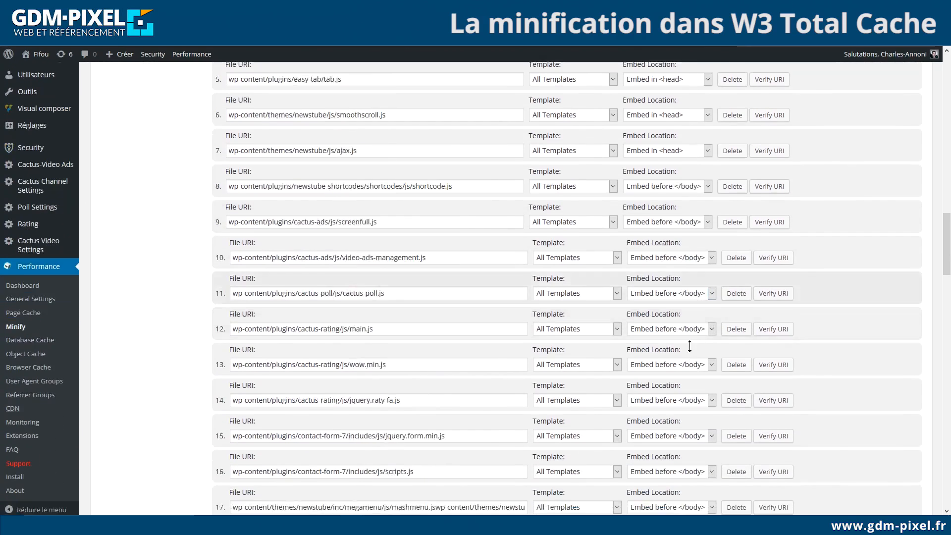
scroll(689, 345, "down", 12)
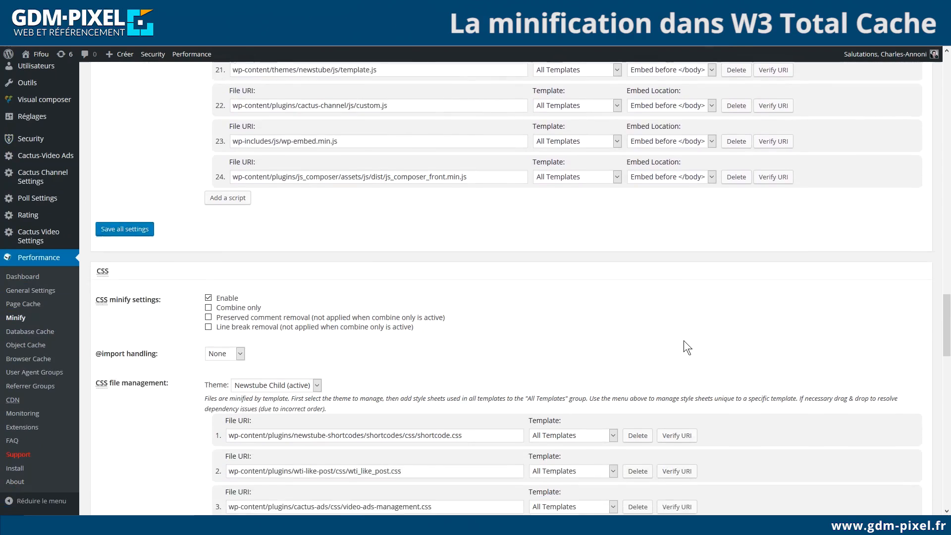
scroll(686, 345, "down", 3)
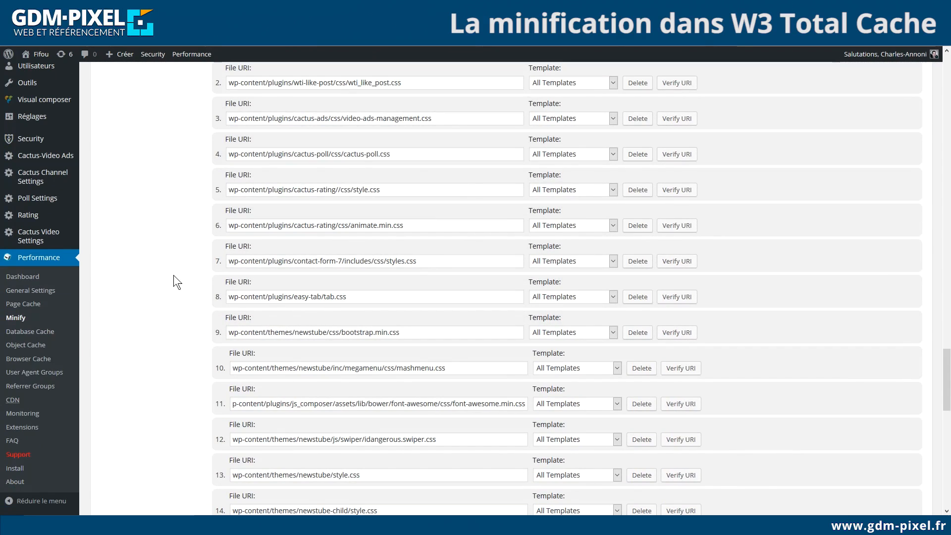
left_click_drag(278, 403, 217, 407)
Compare the Notepad++ file list with the order of style sheets and scripts in the site's Developer Tools source.
left_click_drag(950, 90, 542, 91)
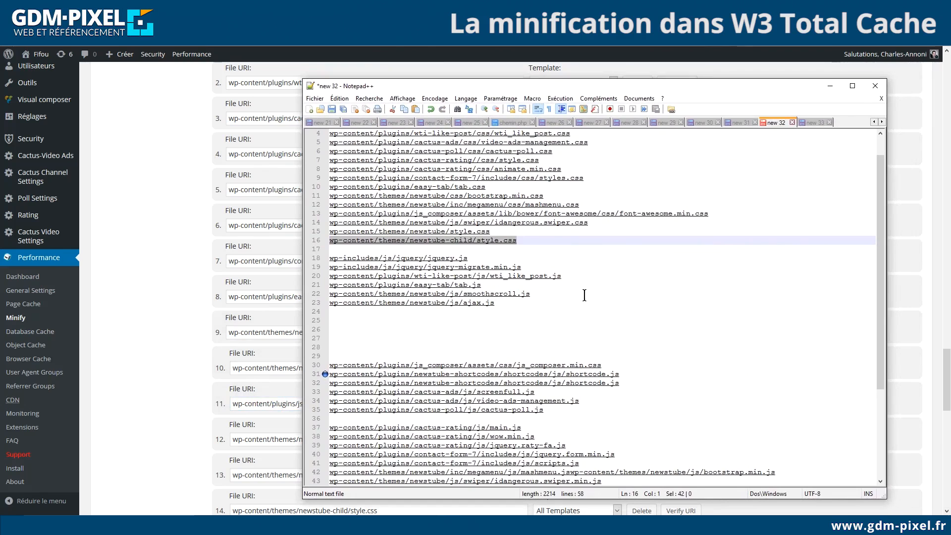
left_click(461, 323)
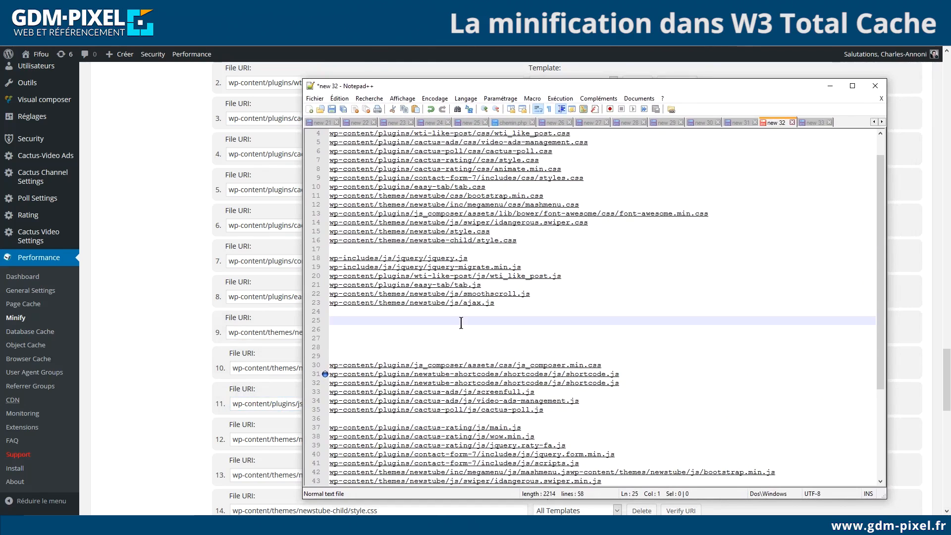
scroll(483, 338, "up", 1)
left_click(484, 526)
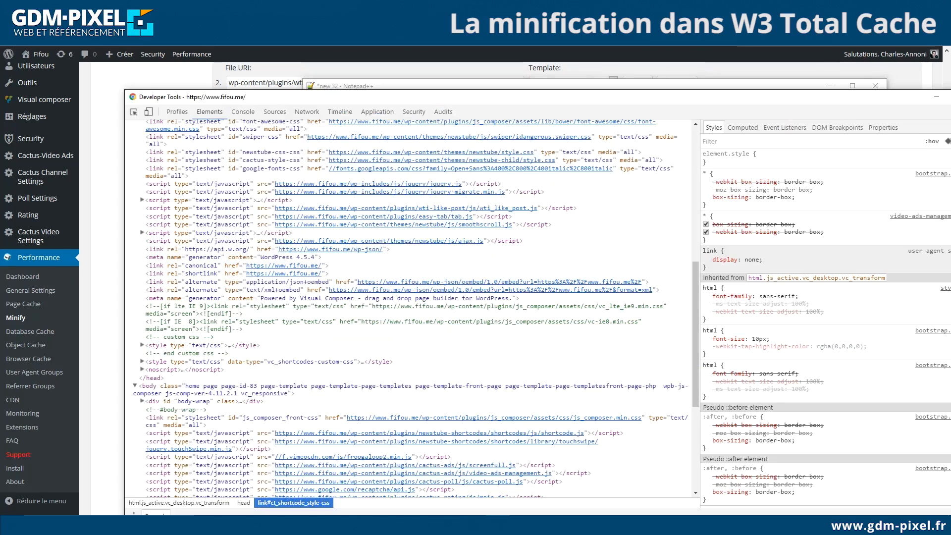
scroll(425, 325, "up", 7)
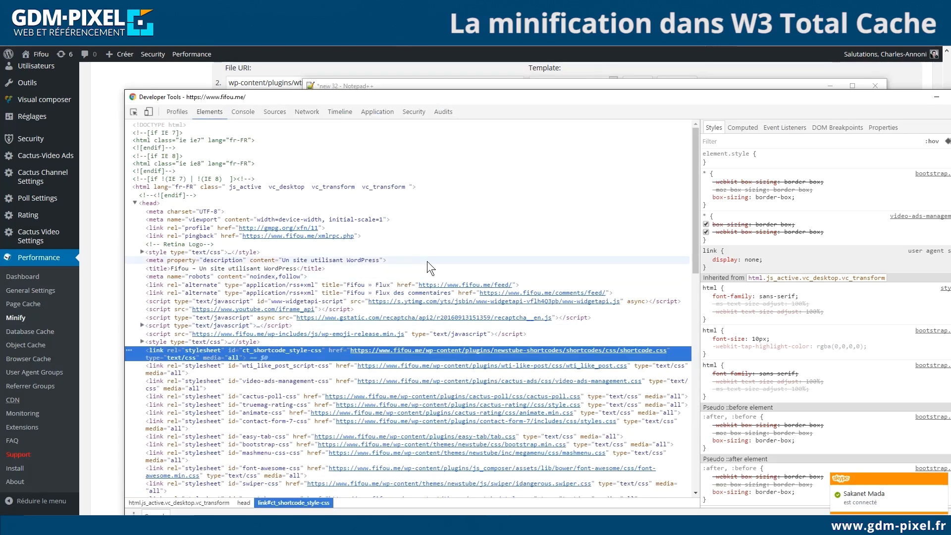
scroll(424, 277, "down", 1)
scroll(420, 286, "down", 5)
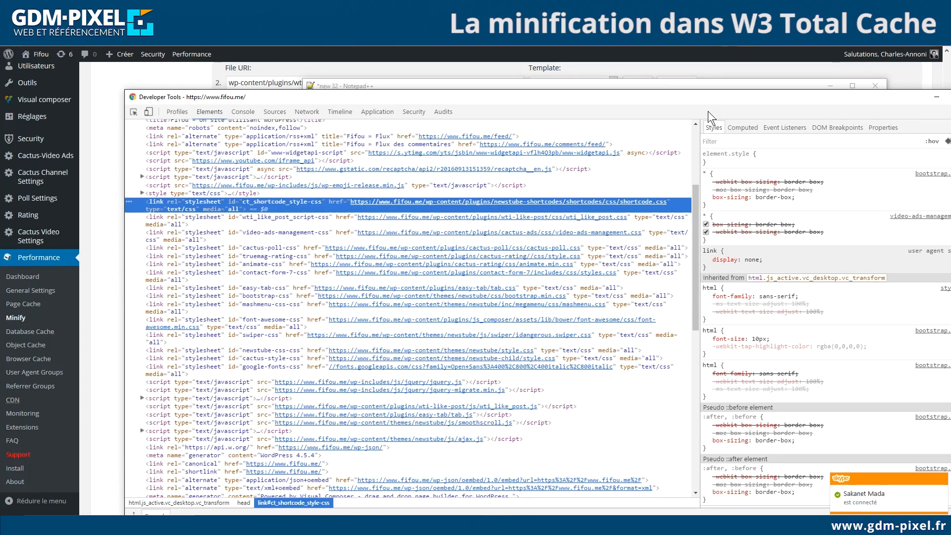
left_click(936, 97)
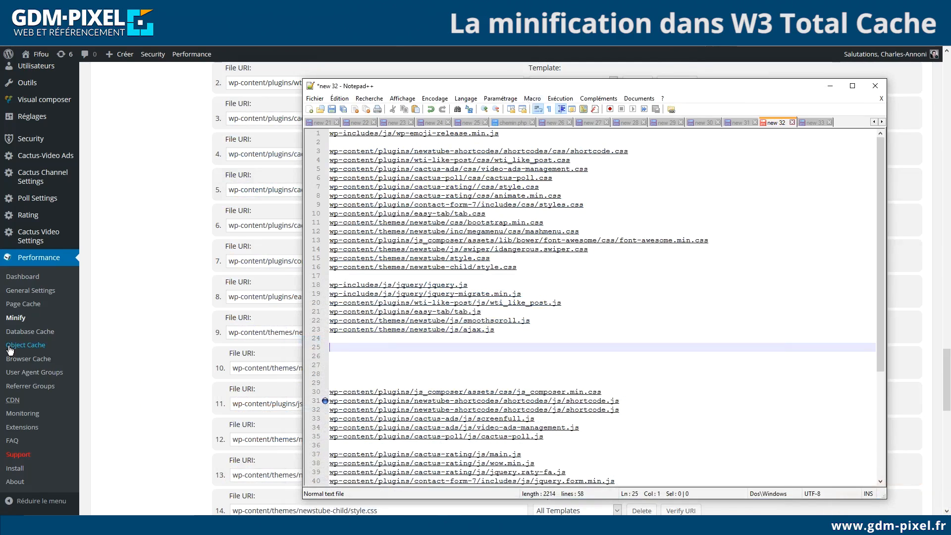
Return to the Minify page, check the script and style sheet entries, save all settings and dismiss the support popup.
left_click(146, 254)
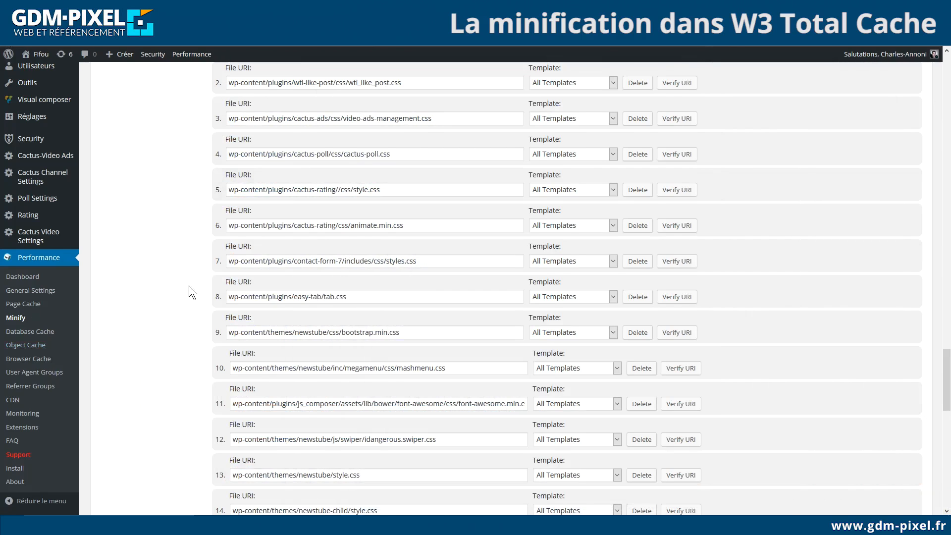
scroll(188, 286, "down", 6)
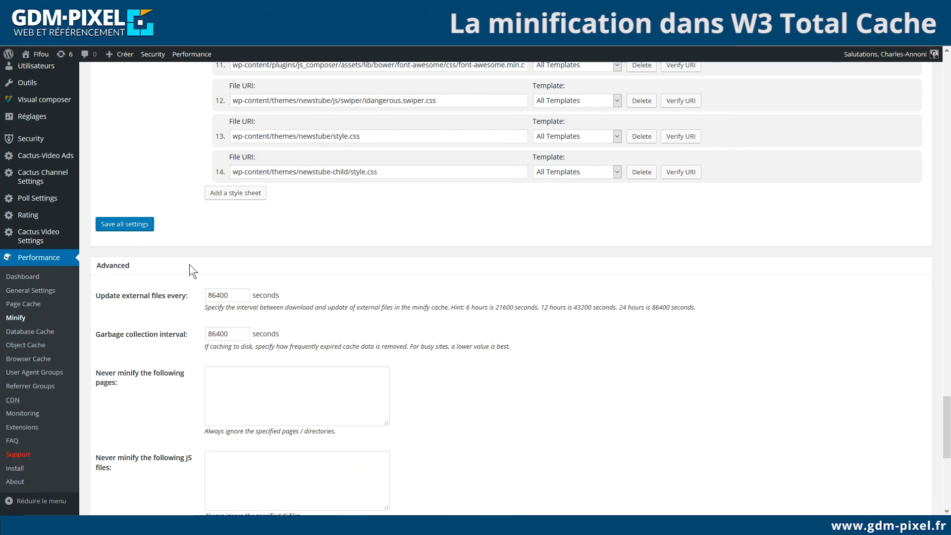
scroll(171, 299, "up", 12)
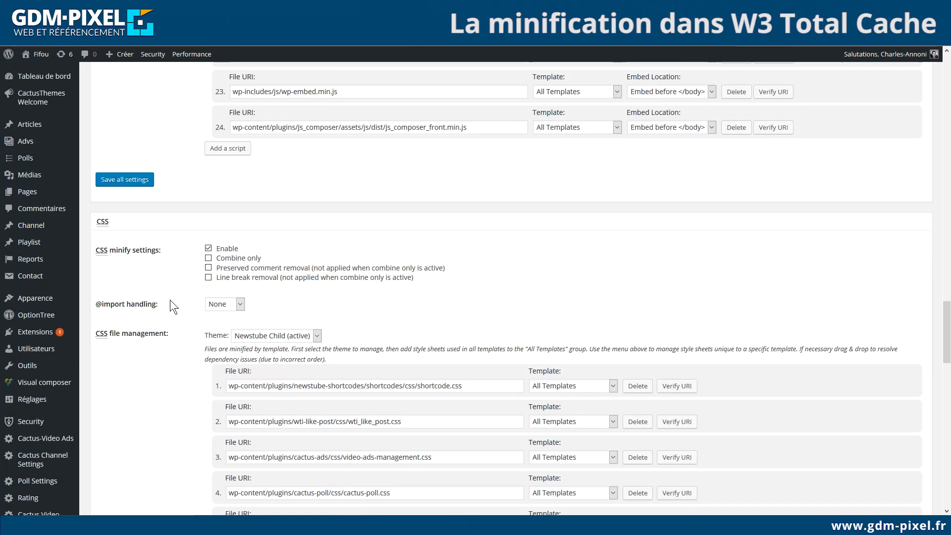
scroll(171, 300, "up", 17)
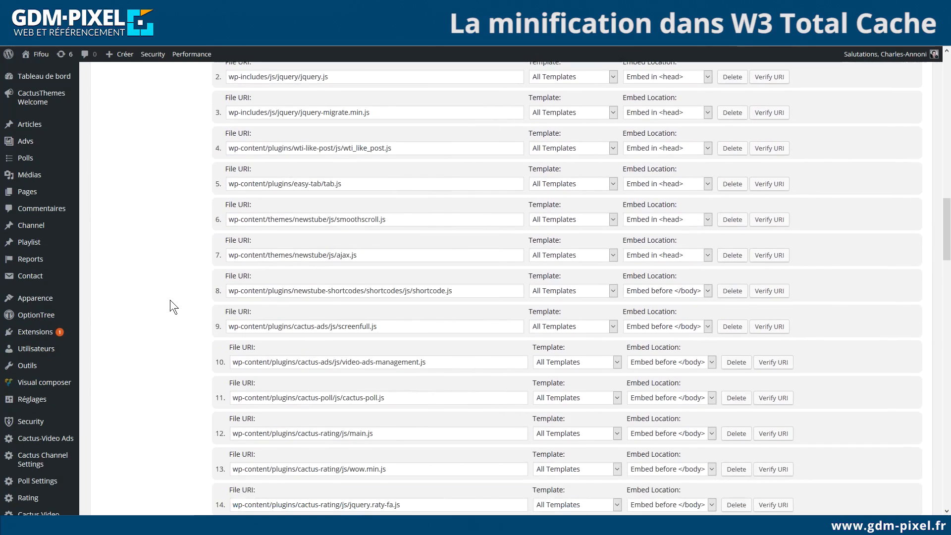
scroll(170, 300, "up", 10)
scroll(170, 299, "down", 12)
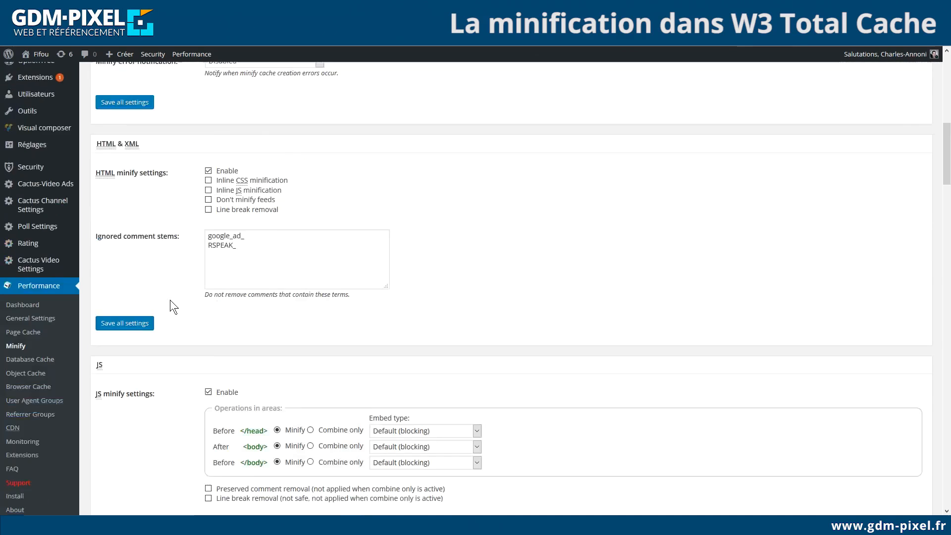
scroll(170, 299, "down", 18)
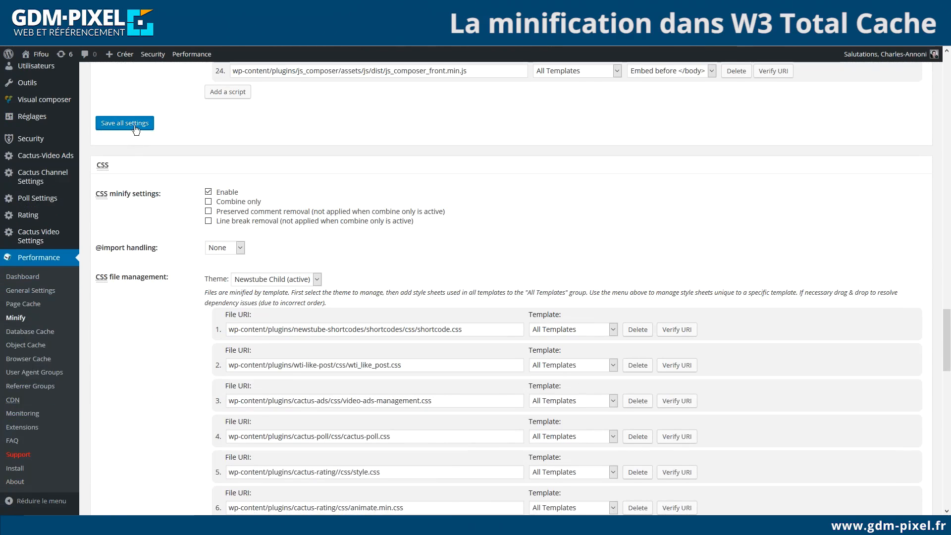
left_click(135, 129)
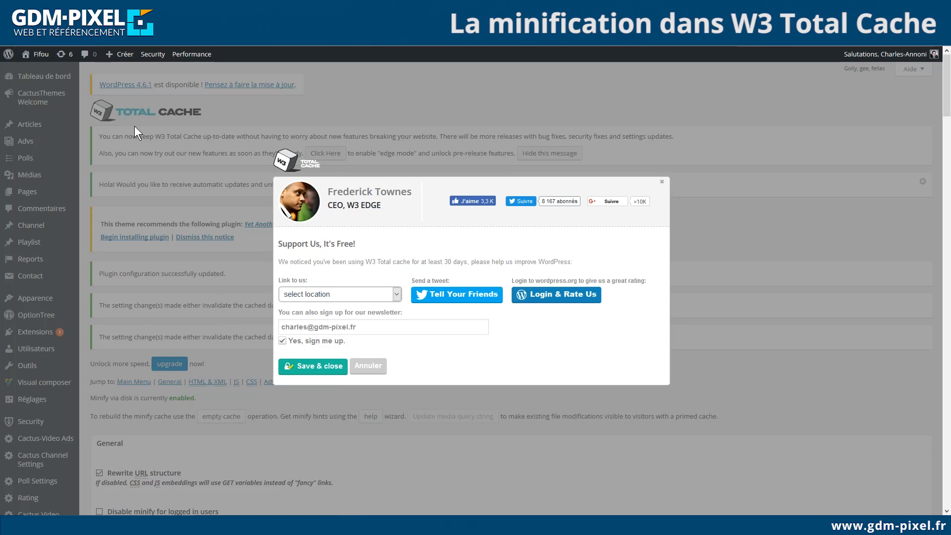
left_click(663, 186)
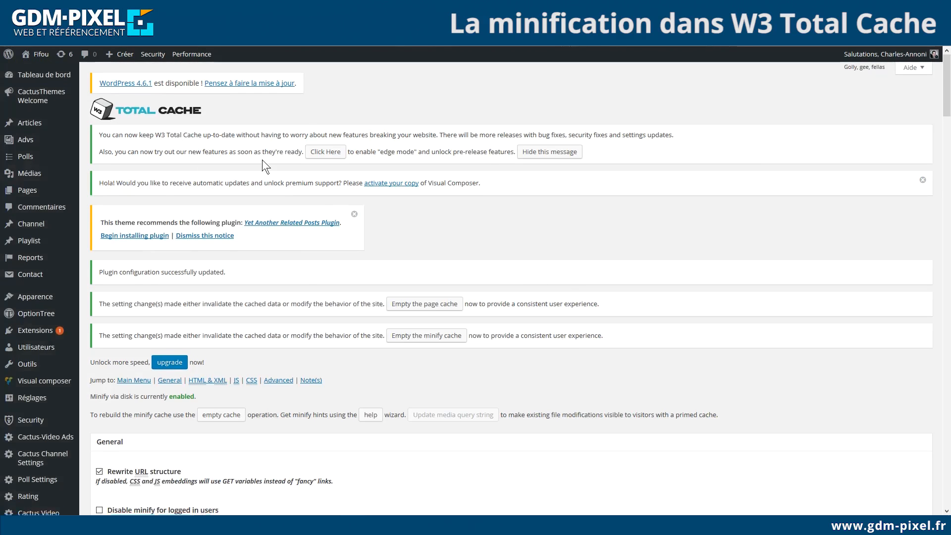
scroll(263, 160, "down", 6)
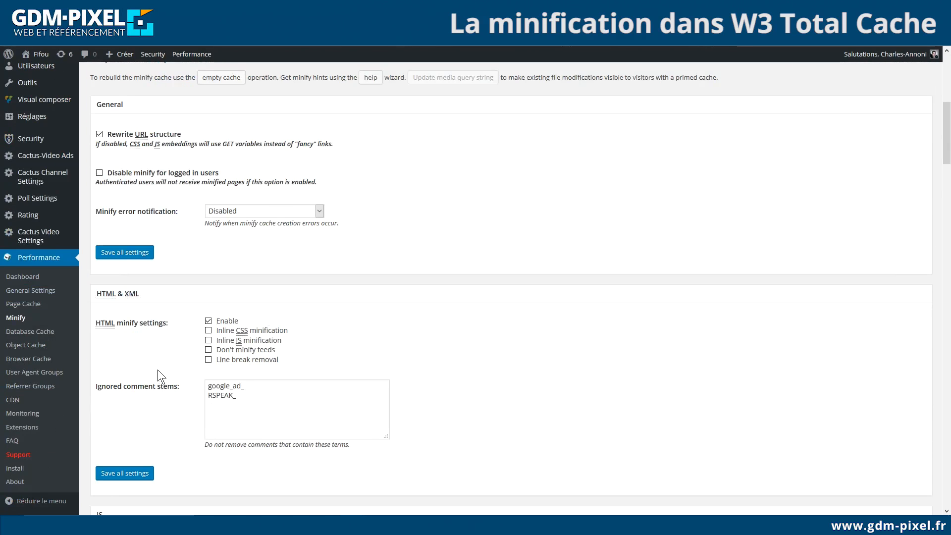
scroll(157, 370, "down", 5)
scroll(157, 369, "up", 12)
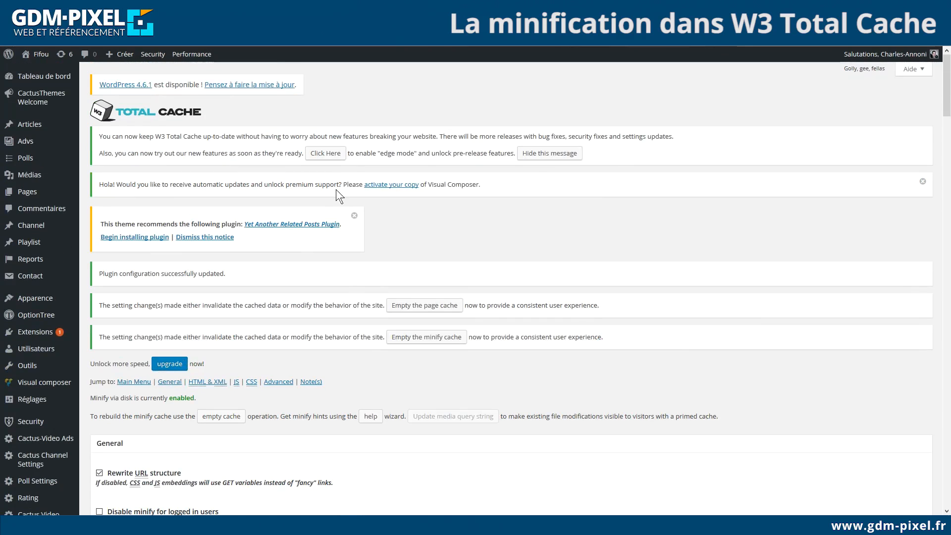
mouse_move(192, 55)
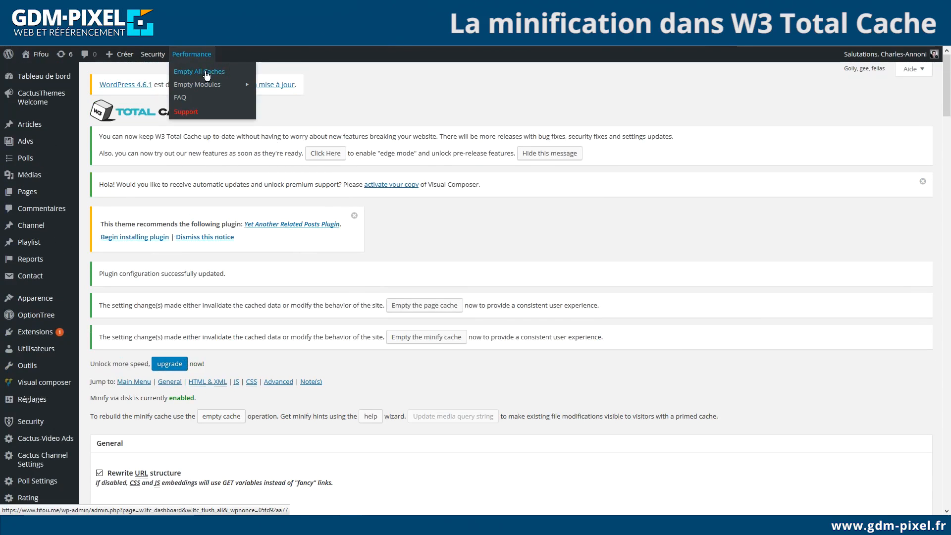
left_click(207, 72)
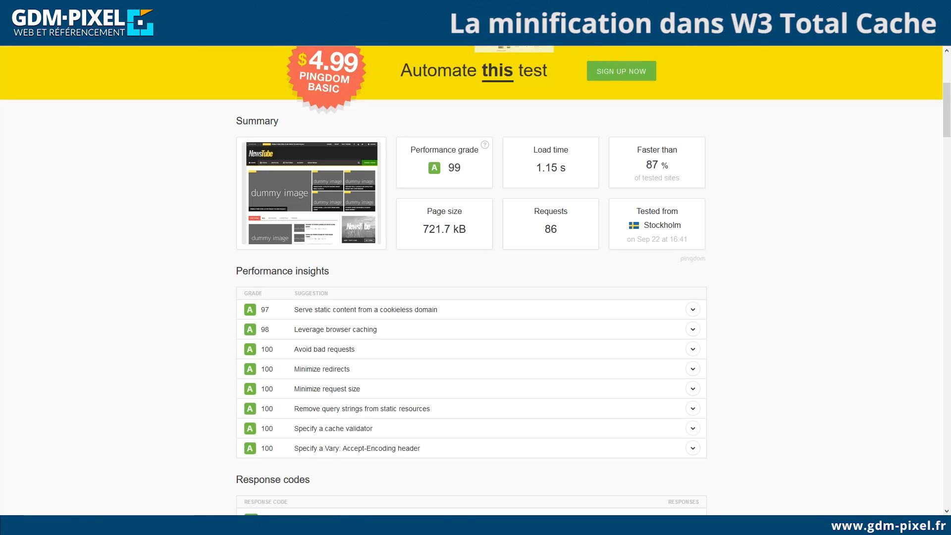
scroll(139, 329, "up", 5)
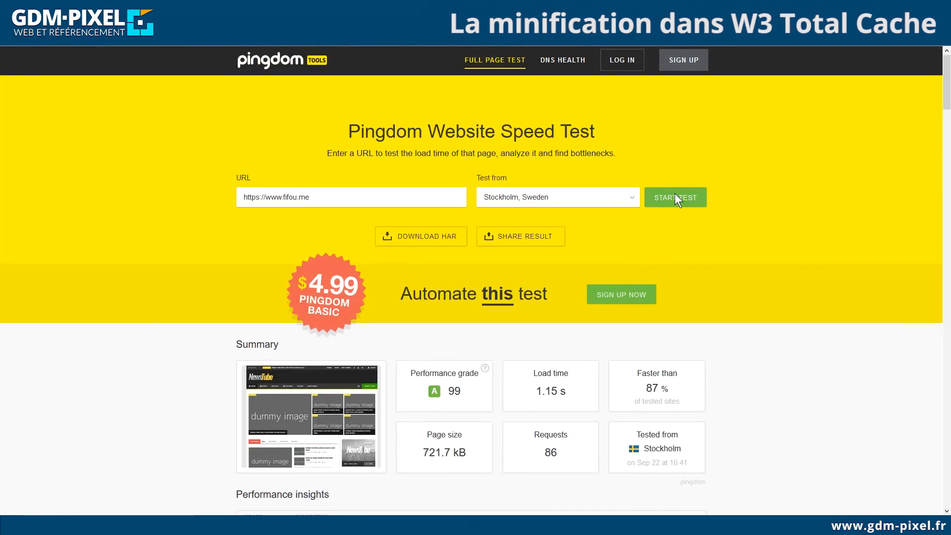
scroll(675, 193, "up", 1)
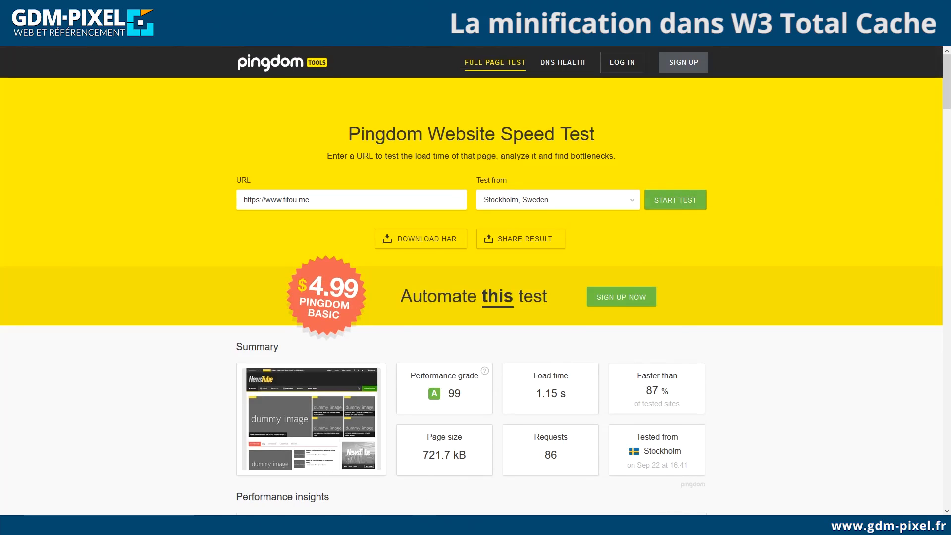
left_click(421, 526)
left_click(669, 196)
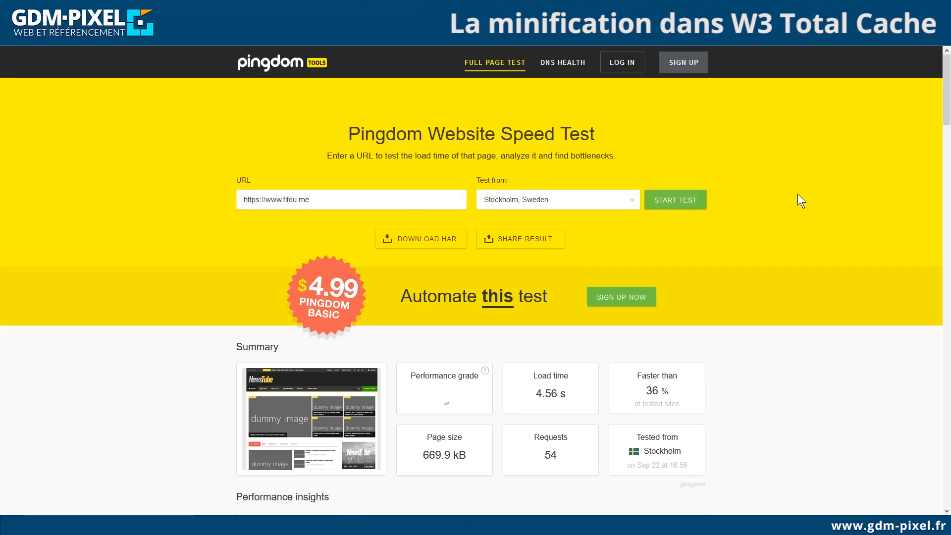
Rerun the Pingdom speed test for the site and check the load time in the results summary.
scroll(798, 194, "down", 2)
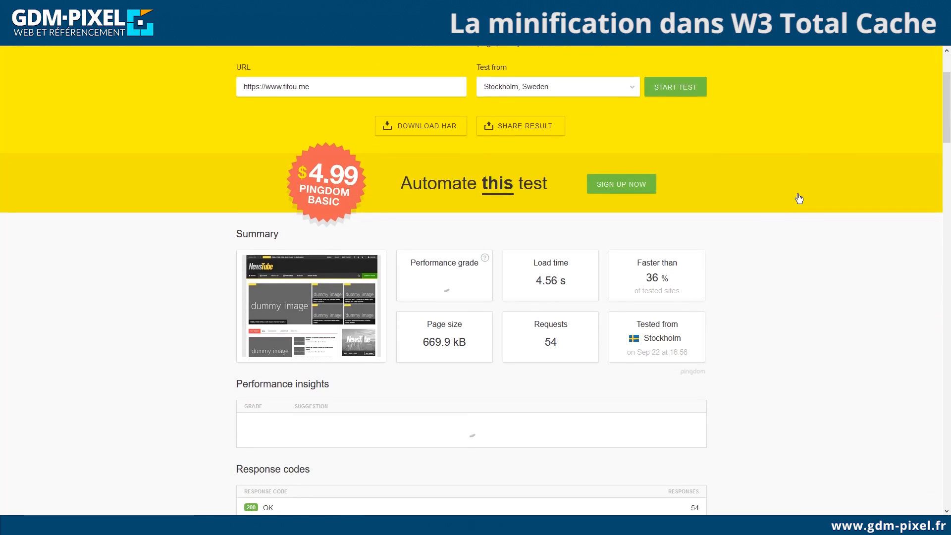
scroll(793, 201, "up", 3)
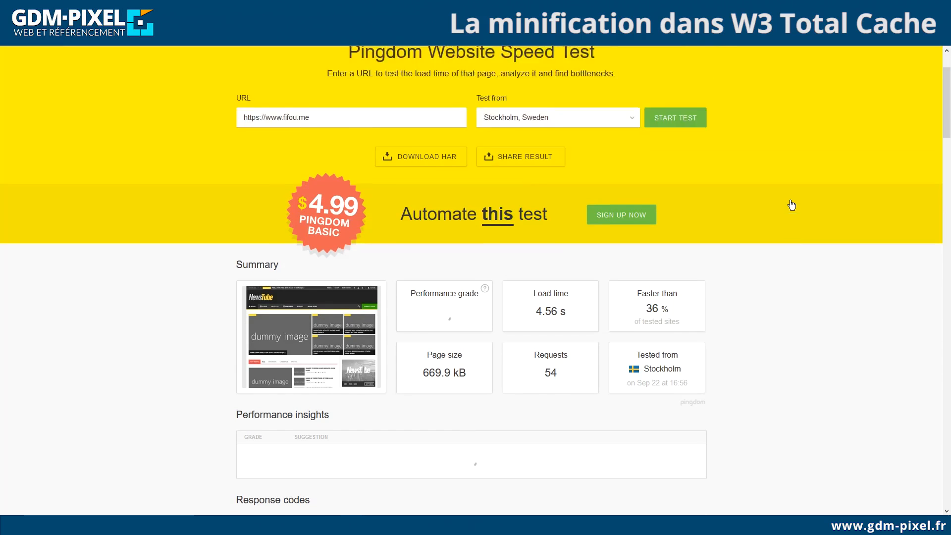
left_click(675, 199)
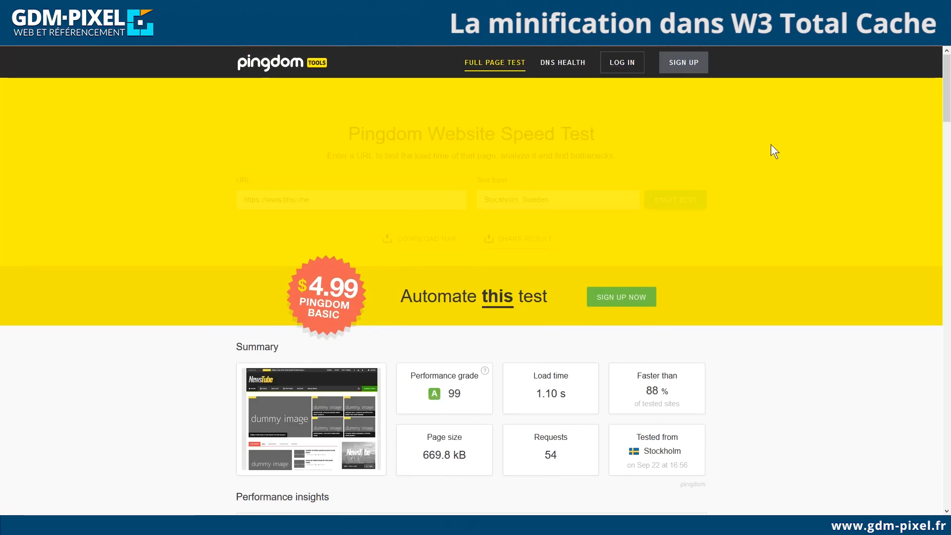
scroll(772, 145, "down", 3)
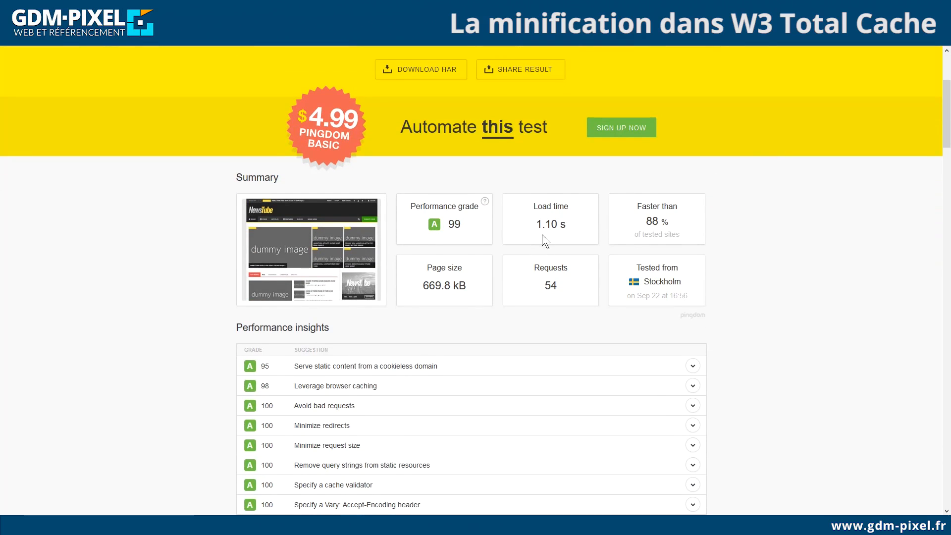
left_click_drag(533, 227, 566, 222)
left_click(706, 187)
Run the speed test once more, dismiss the free trial popup and check the new load time.
scroll(707, 187, "up", 3)
left_click(693, 196)
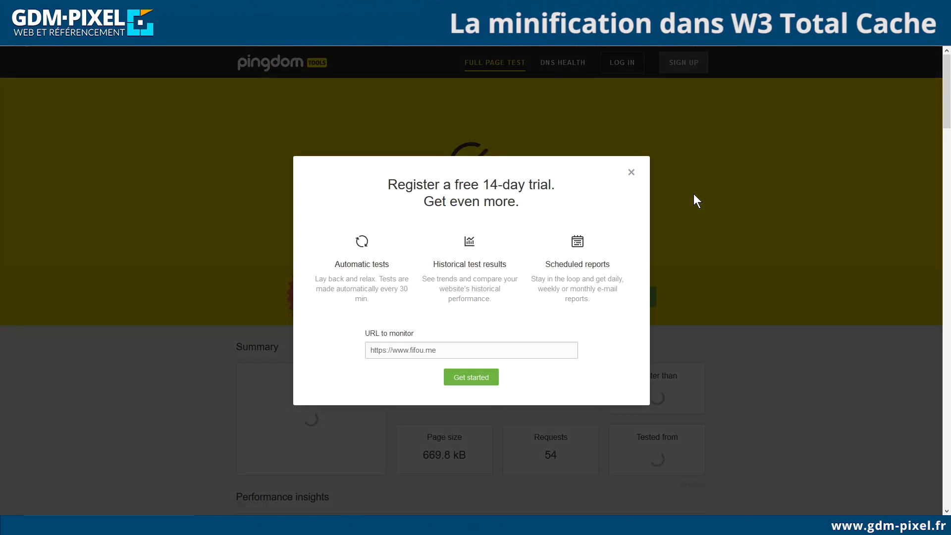
left_click(631, 174)
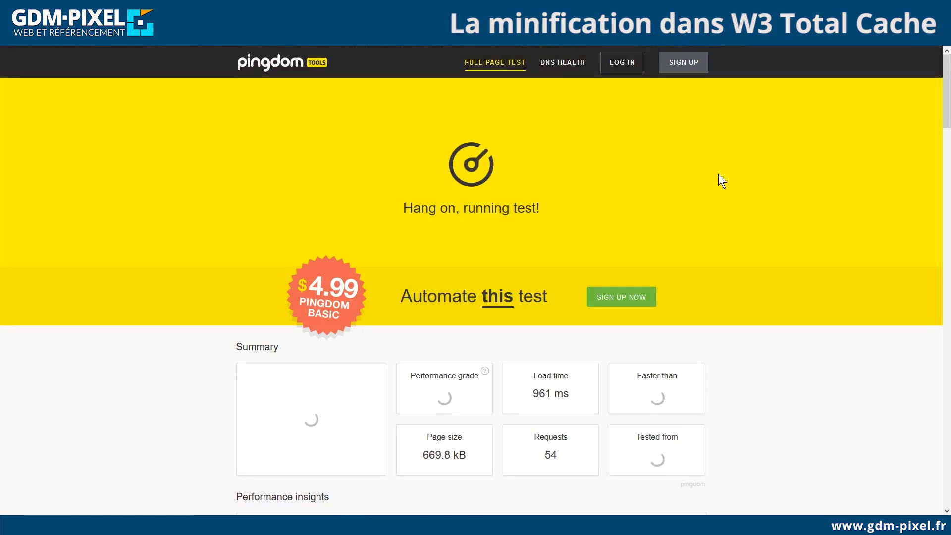
left_click_drag(538, 394, 554, 390)
left_click(554, 390)
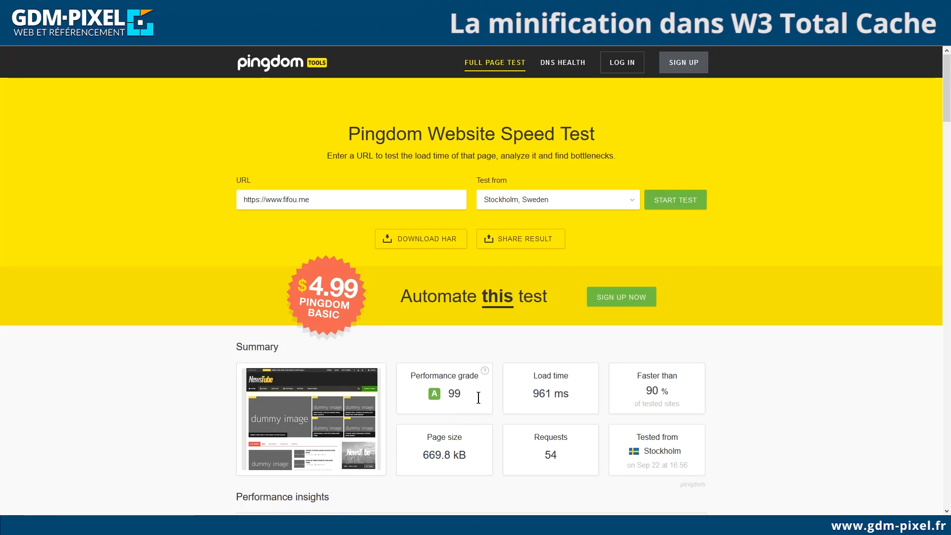
Examine the performance grade, page size, request count and load time in the Pingdom summary.
scroll(466, 394, "down", 1)
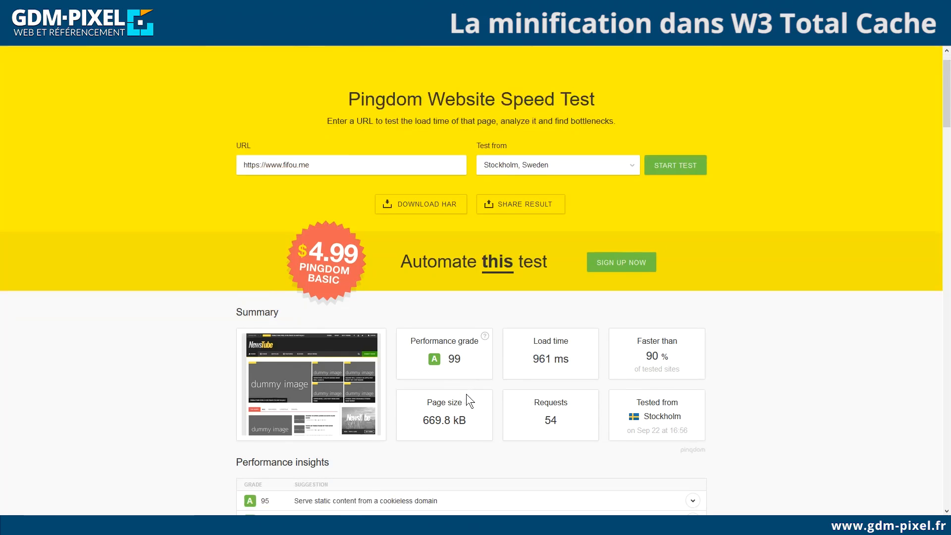
triple_click(436, 399)
left_click(434, 399)
left_click_drag(422, 399, 464, 401)
left_click(462, 399)
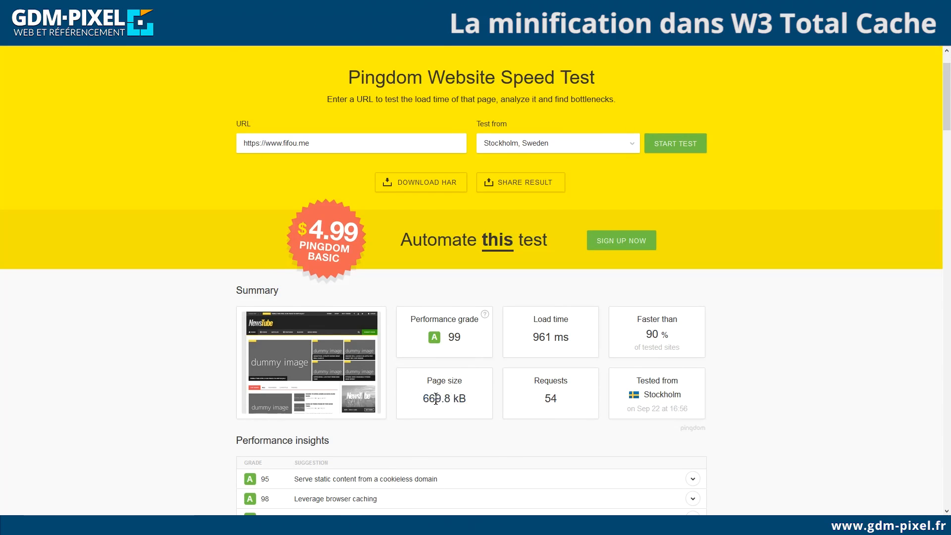
left_click_drag(425, 399, 470, 401)
scroll(464, 201, "down", 2)
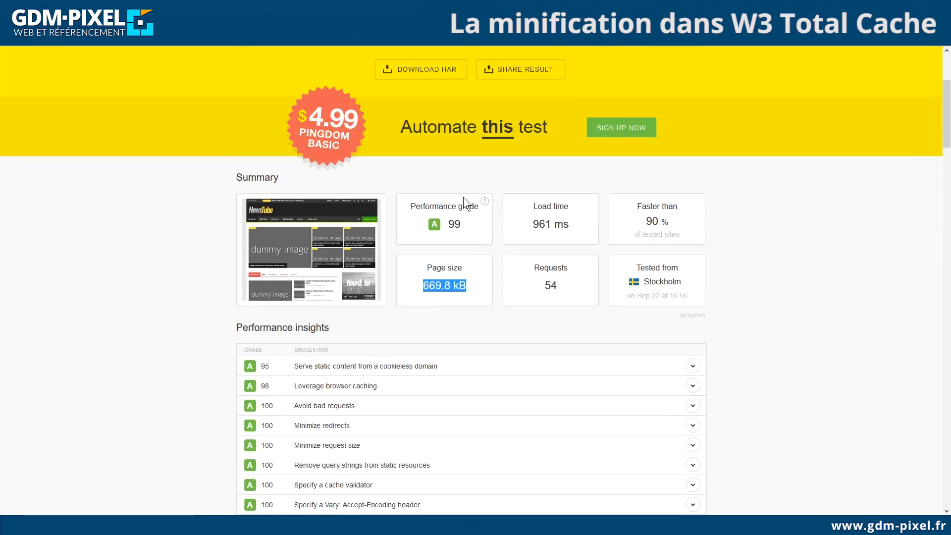
left_click_drag(544, 286, 562, 288)
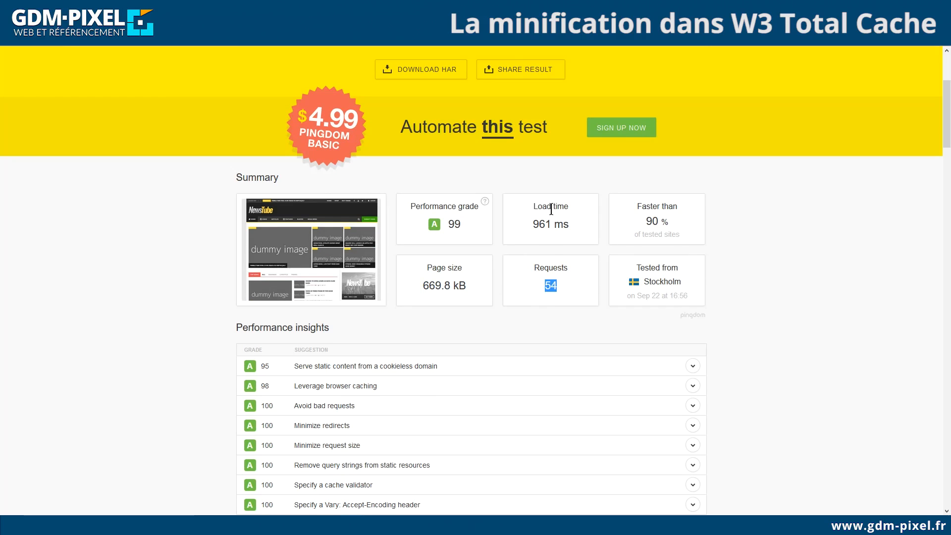
left_click_drag(534, 224, 575, 230)
left_click(576, 230)
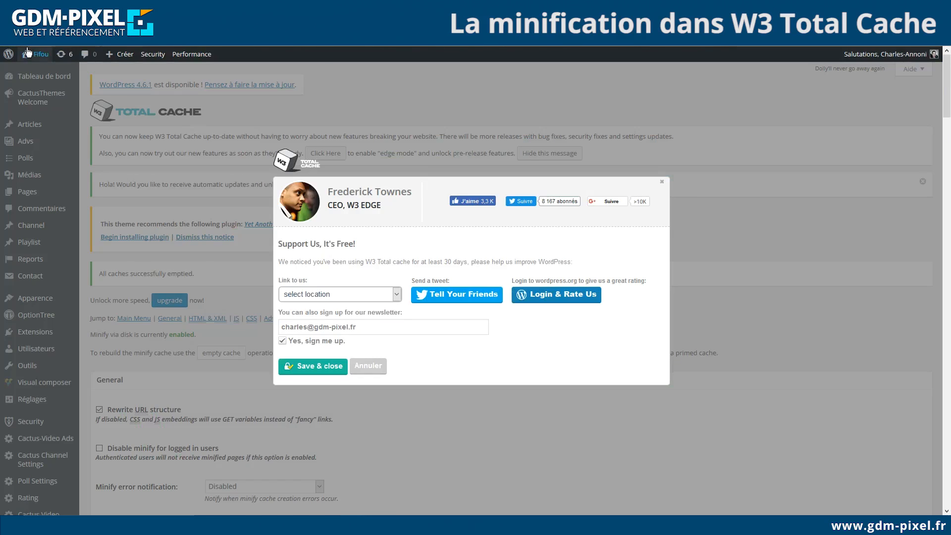
Dismiss the W3 Total Cache support popup and open Home Video 1 to 4, Video Channel and Video Playlist in new tabs of the Chrome window.
left_click(662, 182)
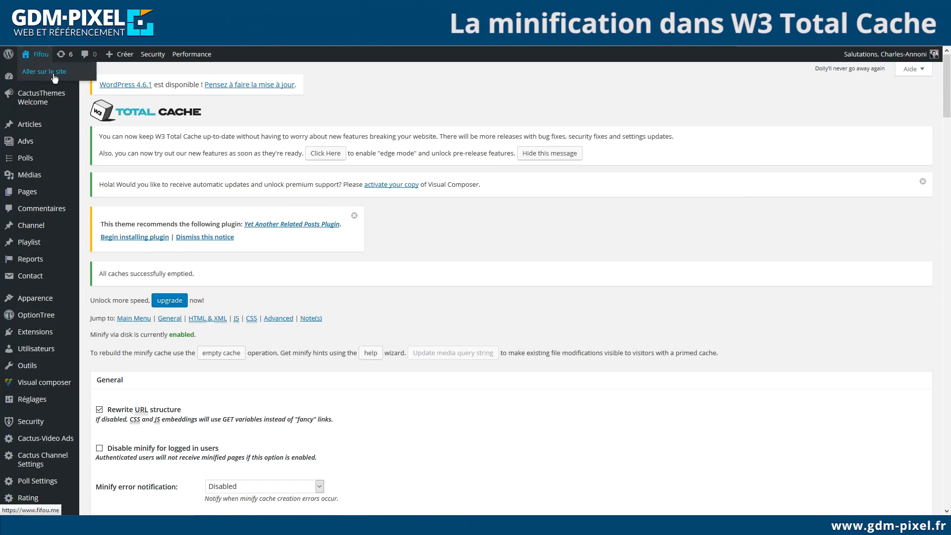
key("ctrl+Tab")
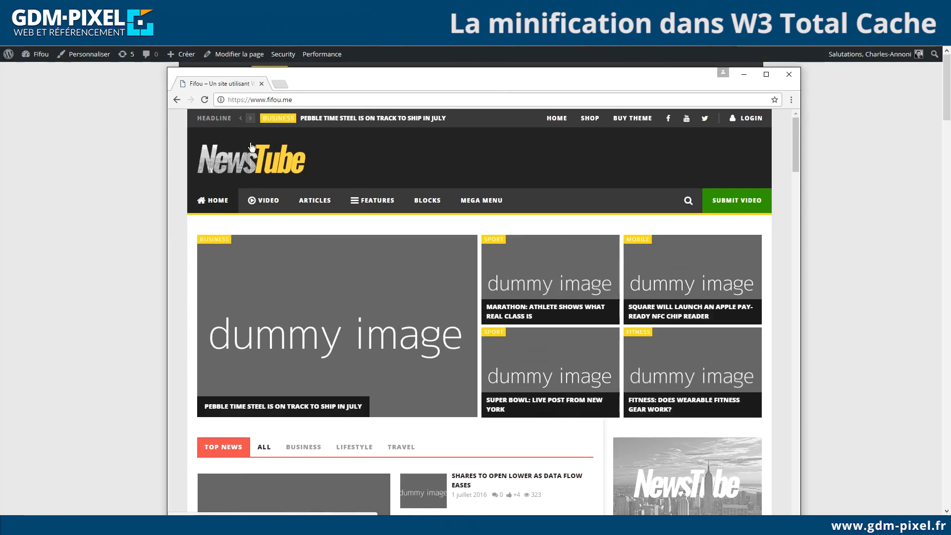
mouse_move(274, 208)
middle_click(266, 229)
middle_click(269, 251)
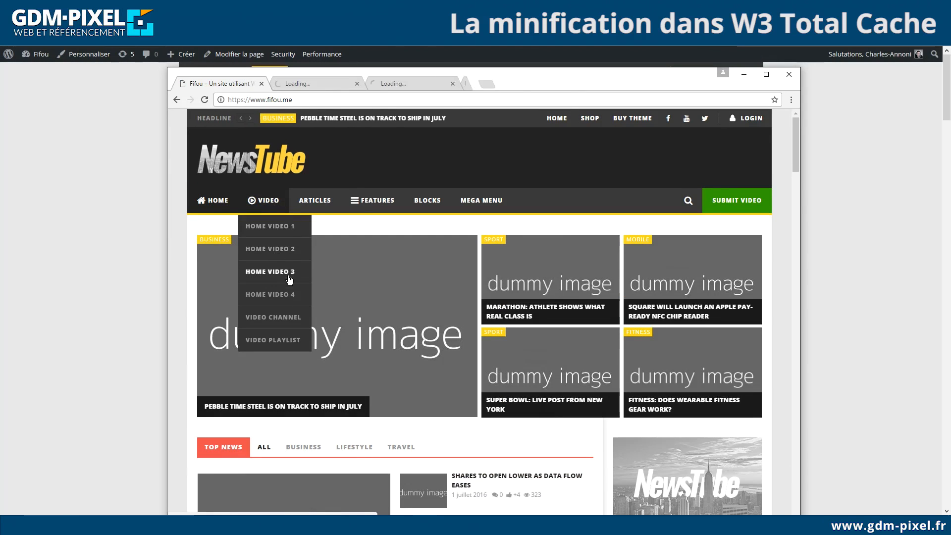
middle_click(271, 275)
middle_click(270, 302)
middle_click(273, 318)
middle_click(268, 340)
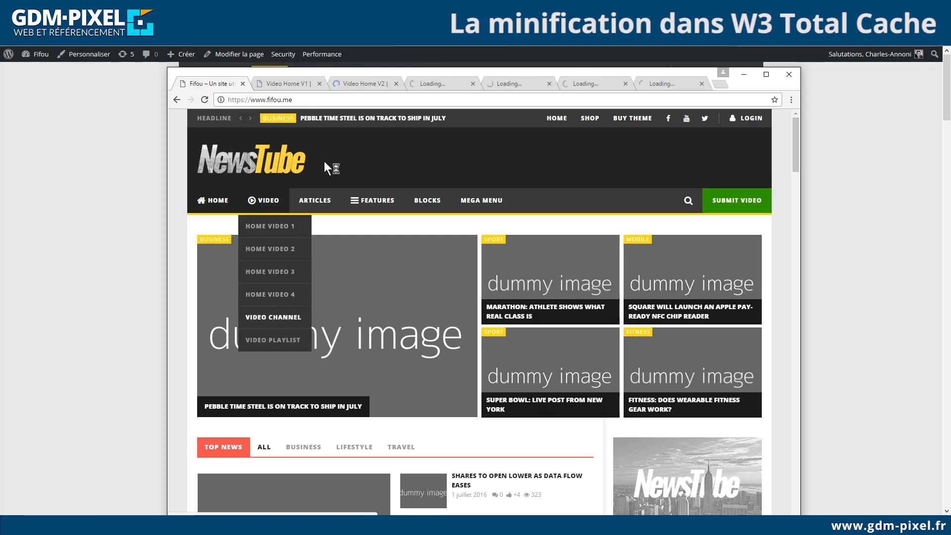
Inspect the layout of the Video Home V1 page and the site's home page from header to footer.
left_click(290, 86)
scroll(509, 253, "down", 5)
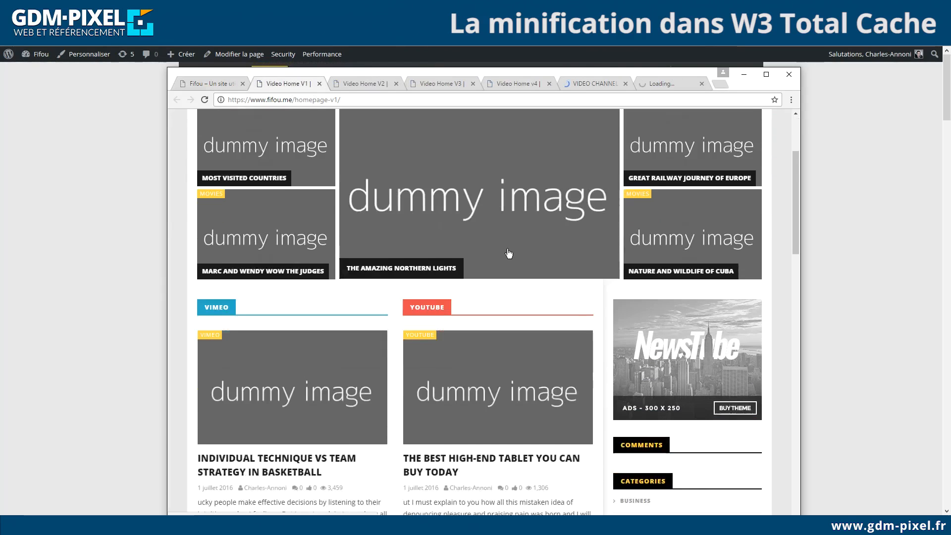
scroll(510, 253, "down", 15)
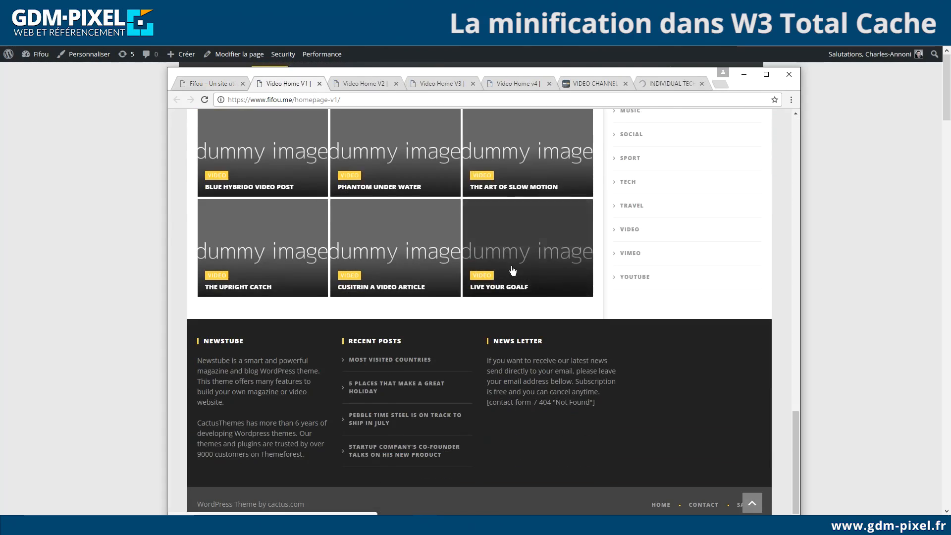
scroll(606, 335, "up", 20)
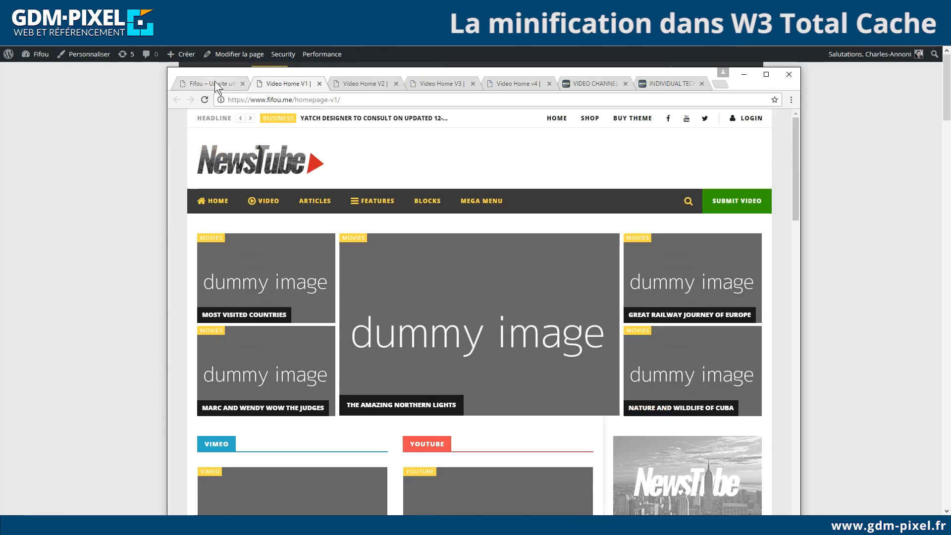
left_click(221, 83)
scroll(409, 156, "down", 20)
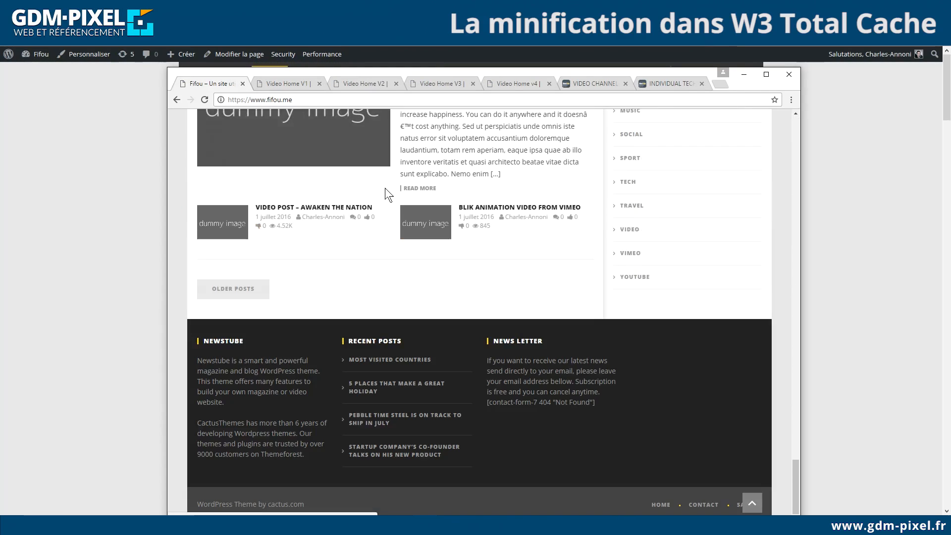
scroll(423, 342, "up", 15)
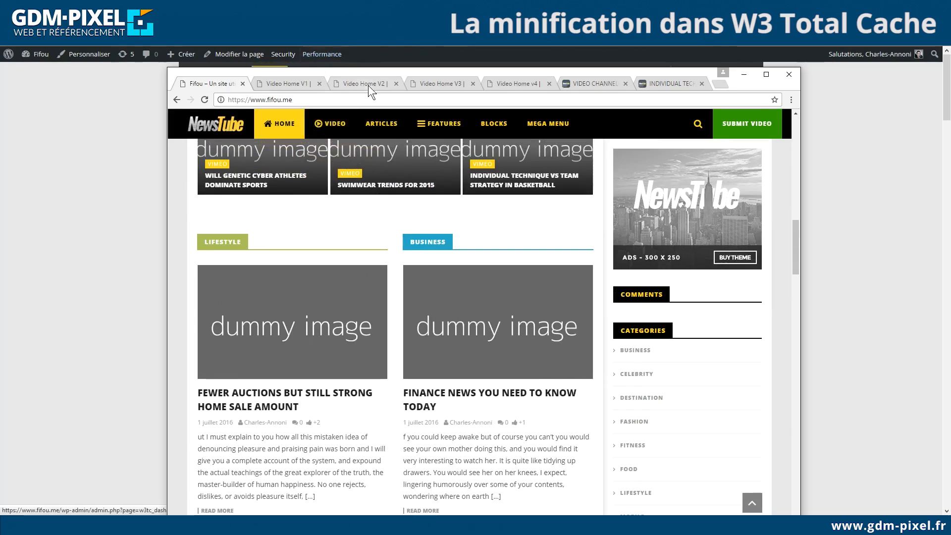
Inspect the Video Home V2, V3 and V4 pages from header to footer for display problems.
left_click(361, 82)
scroll(393, 294, "down", 15)
scroll(395, 287, "up", 12)
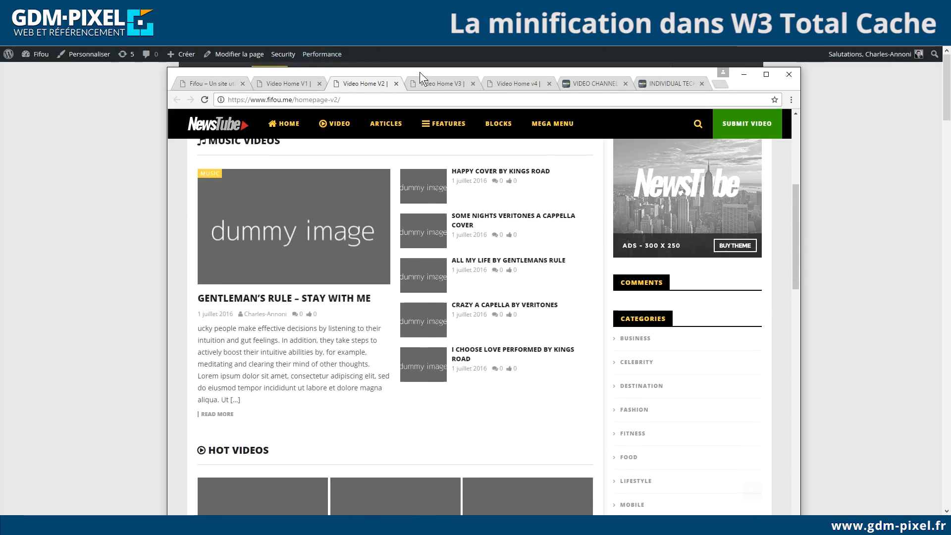
left_click(432, 82)
scroll(436, 307, "down", 15)
scroll(436, 307, "up", 9)
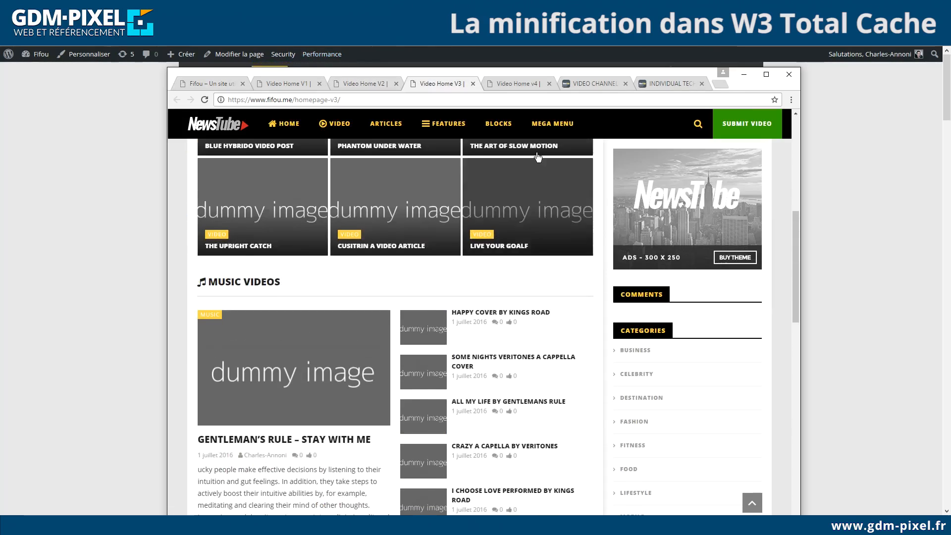
left_click(513, 84)
scroll(395, 307, "down", 15)
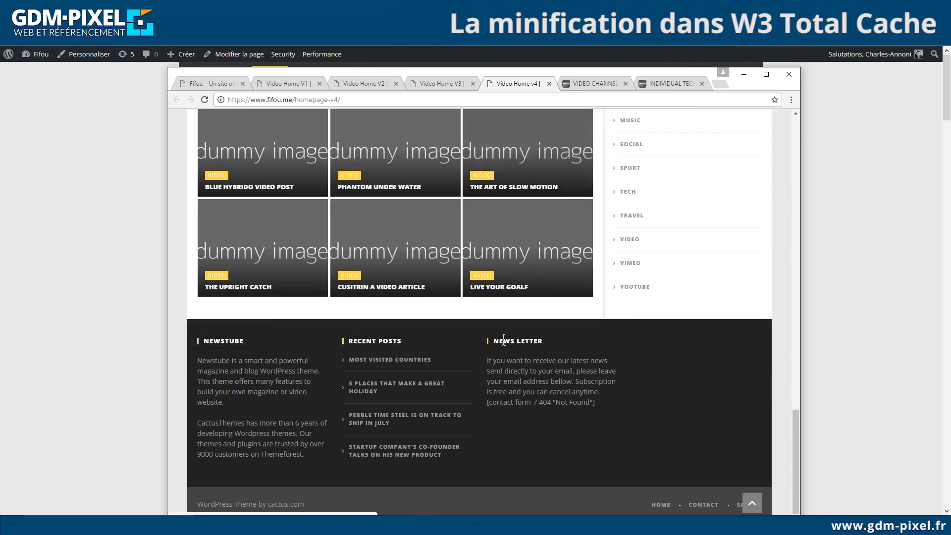
left_click(752, 503)
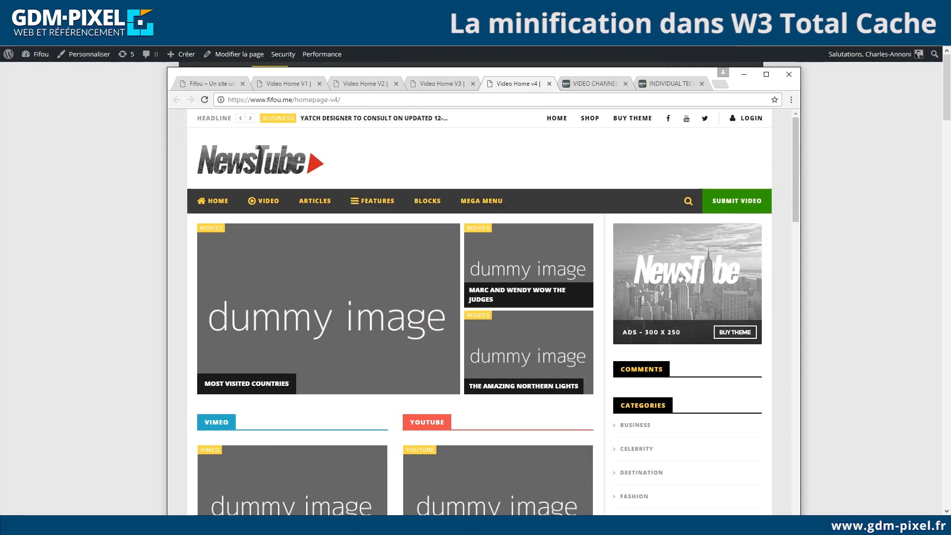
Return to the Video Home V3 page and recheck its whole layout down to the footer.
left_click(436, 83)
scroll(498, 233, "down", 10)
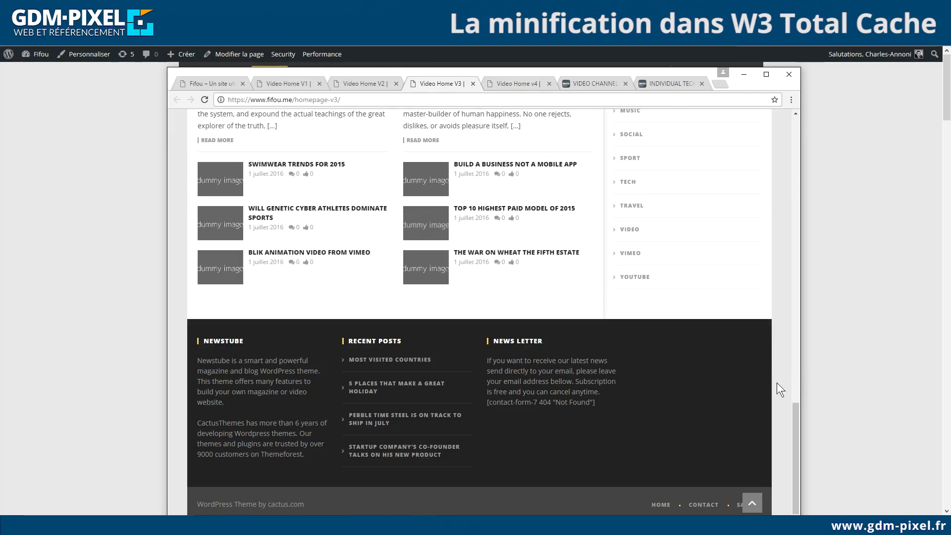
scroll(691, 312, "up", 20)
scroll(693, 329, "down", 18)
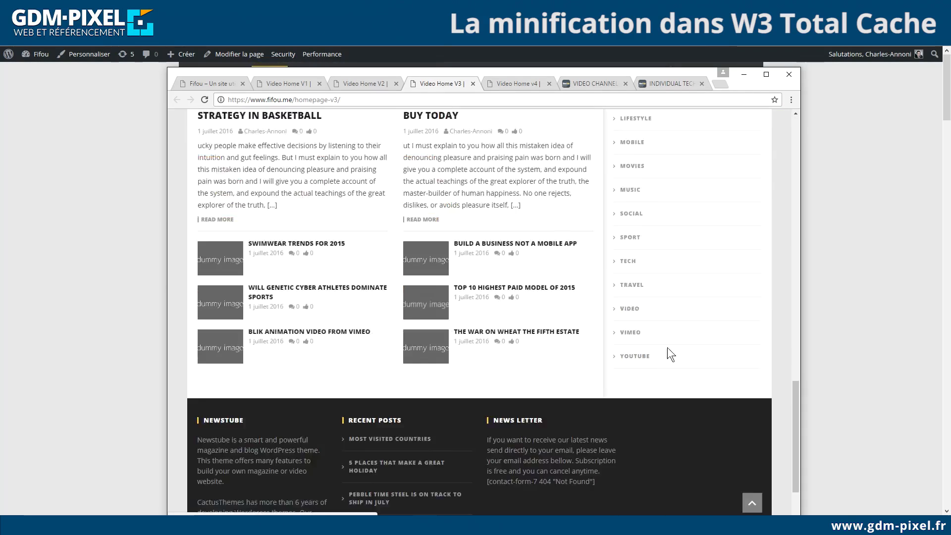
scroll(667, 347, "up", 14)
Inspect the Video Home V3 page with Developer Tools and show its Console for JavaScript errors.
right_click(432, 372)
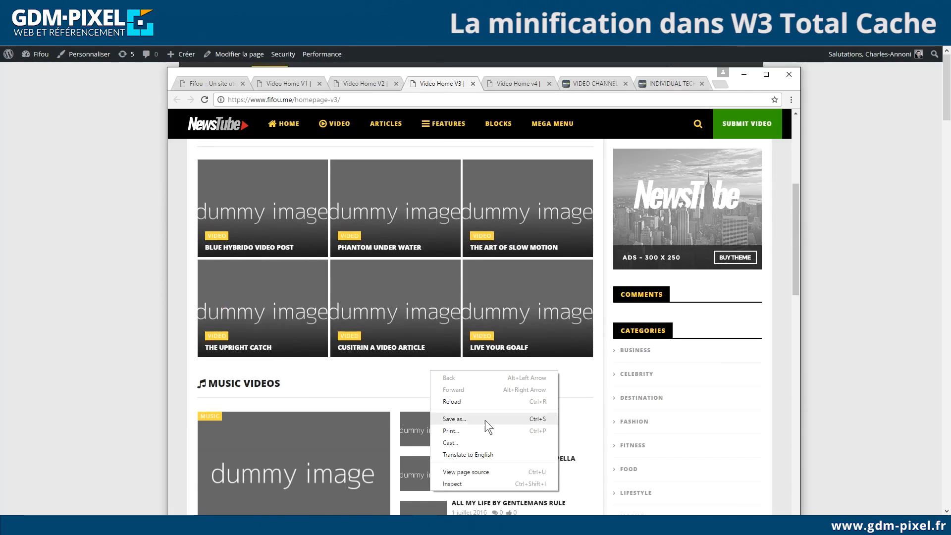
left_click(452, 485)
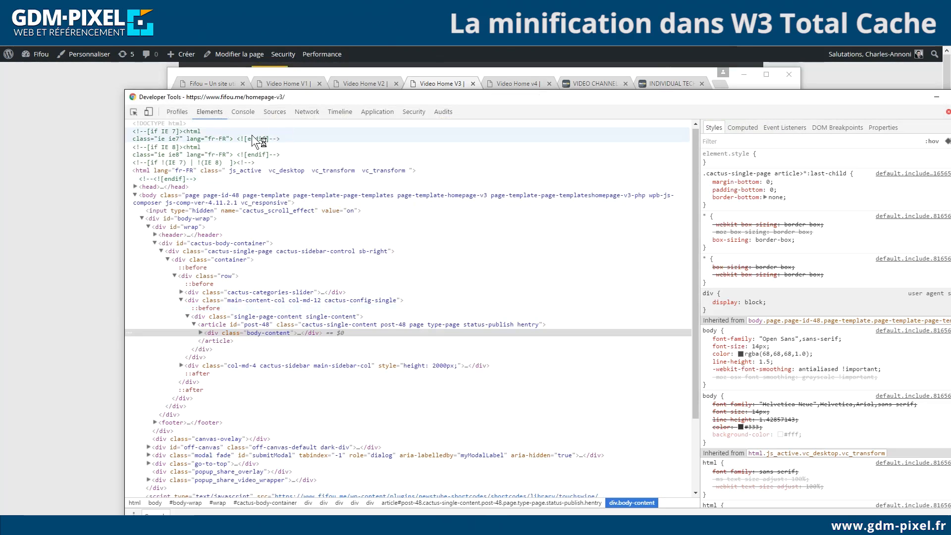
left_click(258, 112)
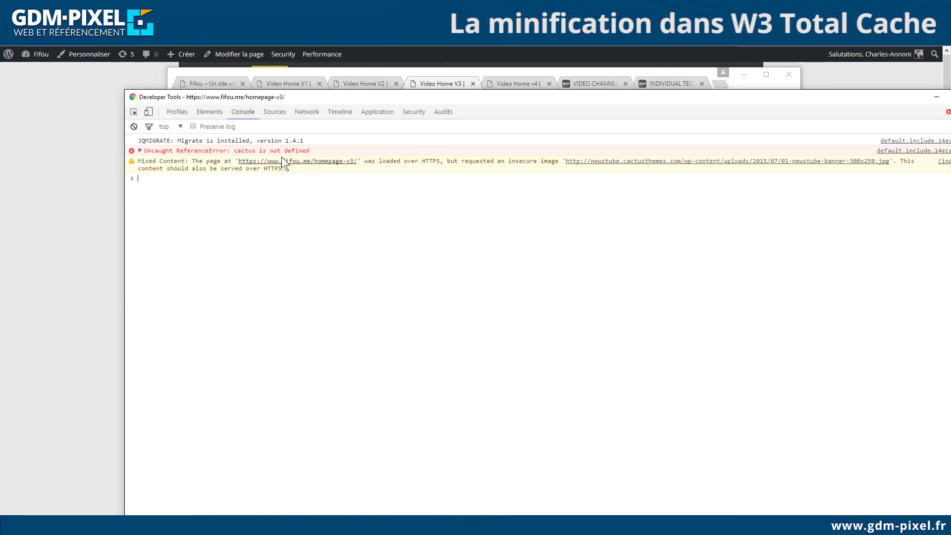
Examine the Console's mixed-content warning and expand the "cactus is not defined" error of the Video Home V3 page, then minimize Developer Tools.
left_click_drag(578, 96, 482, 90)
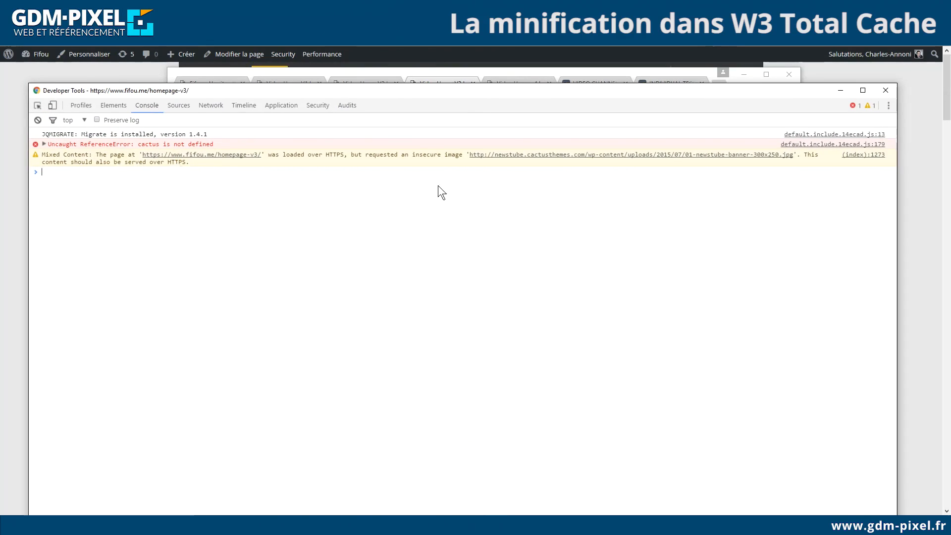
left_click_drag(470, 155, 777, 167)
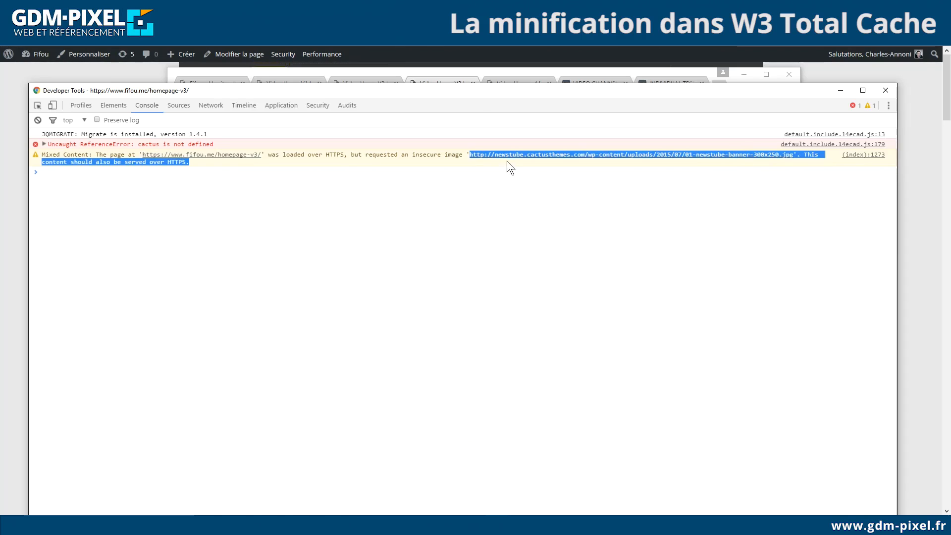
left_click(77, 139)
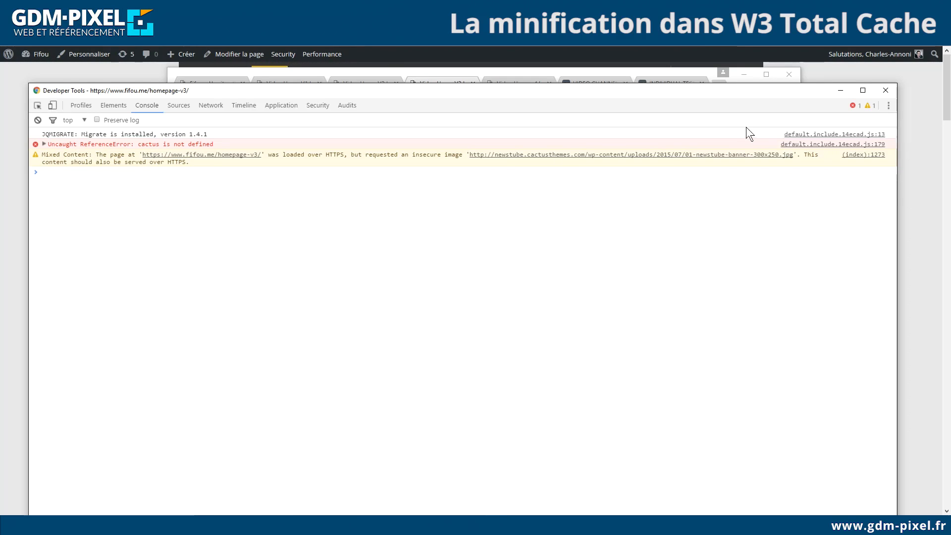
left_click(43, 144)
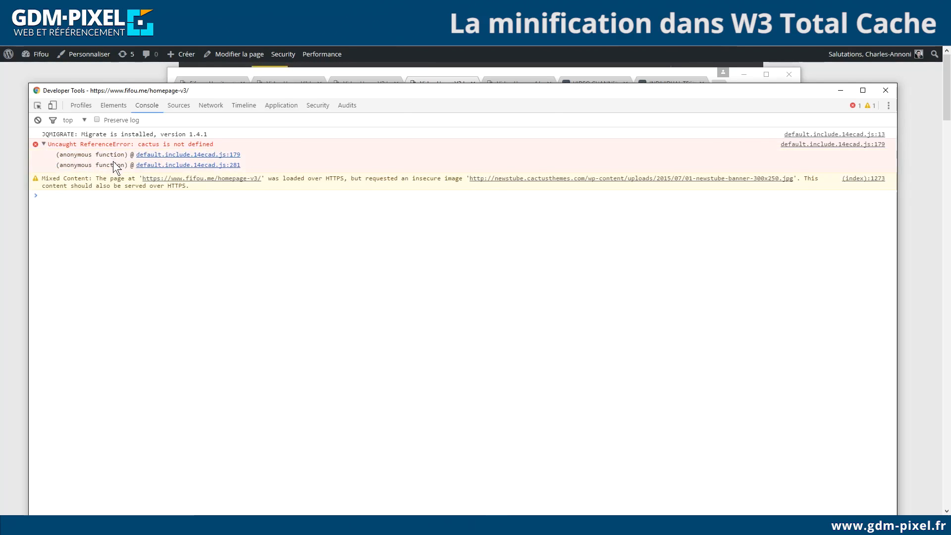
left_click(840, 91)
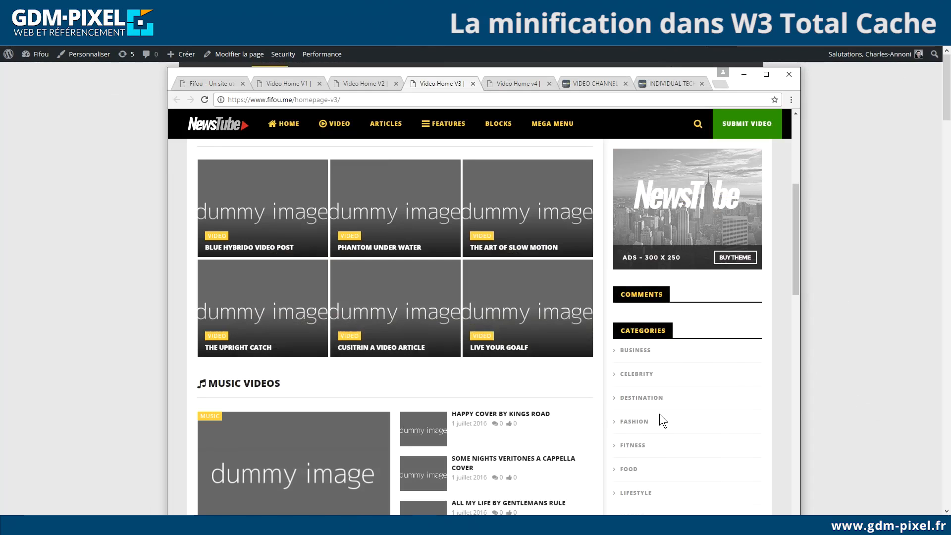
Recheck the Video Home V3 page, then open the site's home page and inspect its layout down to the footer.
scroll(674, 332, "down", 15)
scroll(632, 376, "up", 20)
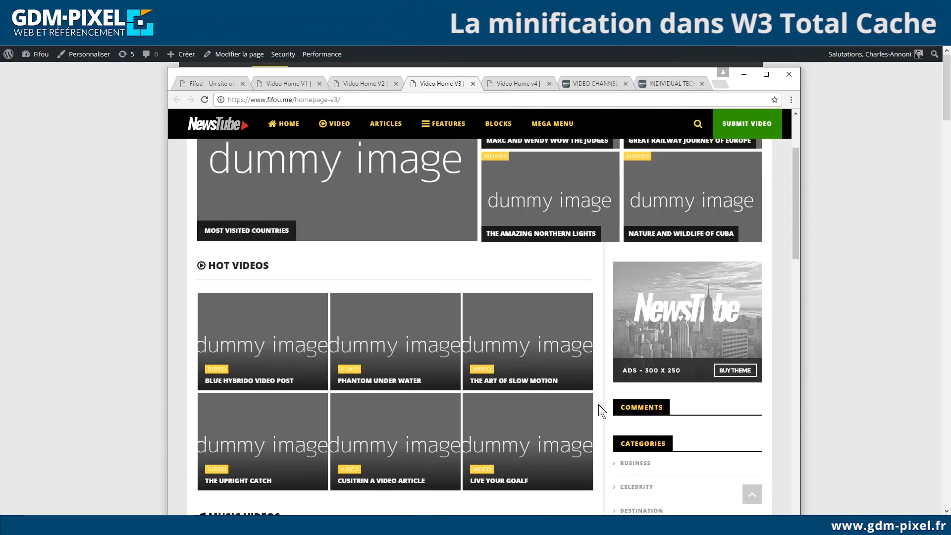
left_click(250, 137)
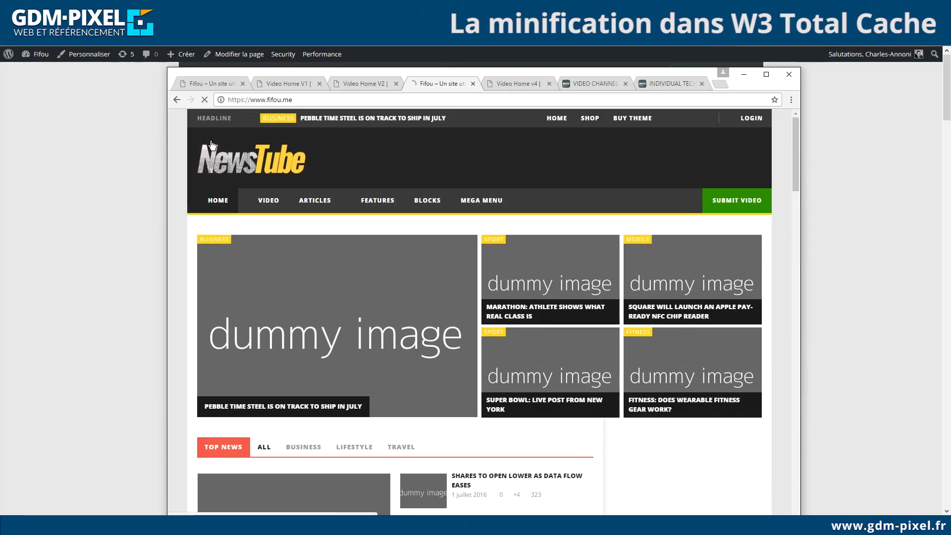
scroll(301, 224, "down", 15)
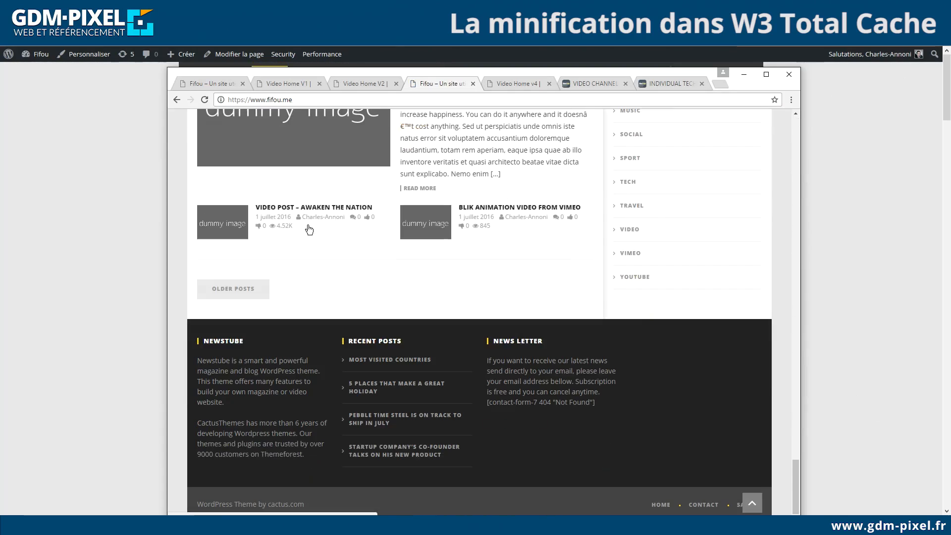
scroll(339, 349, "up", 5)
scroll(340, 347, "down", 5)
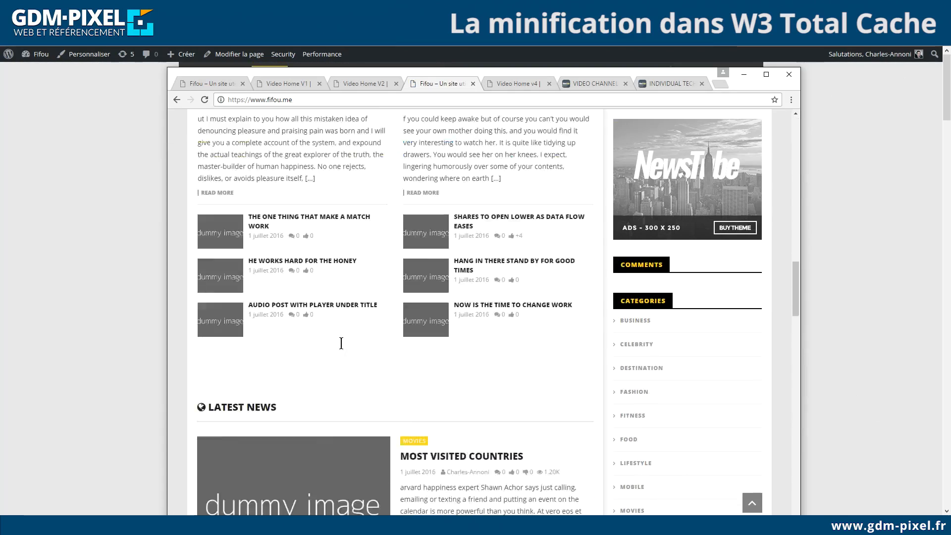
scroll(343, 386, "up", 6)
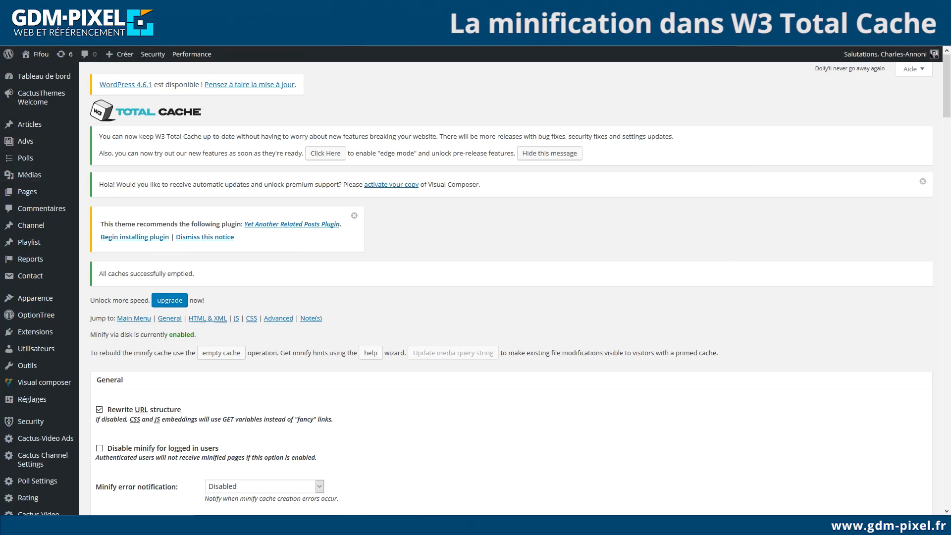
Open the article "Fewer auctions but still strong home sale amount" on the test site and like it.
scroll(393, 188, "down", 20)
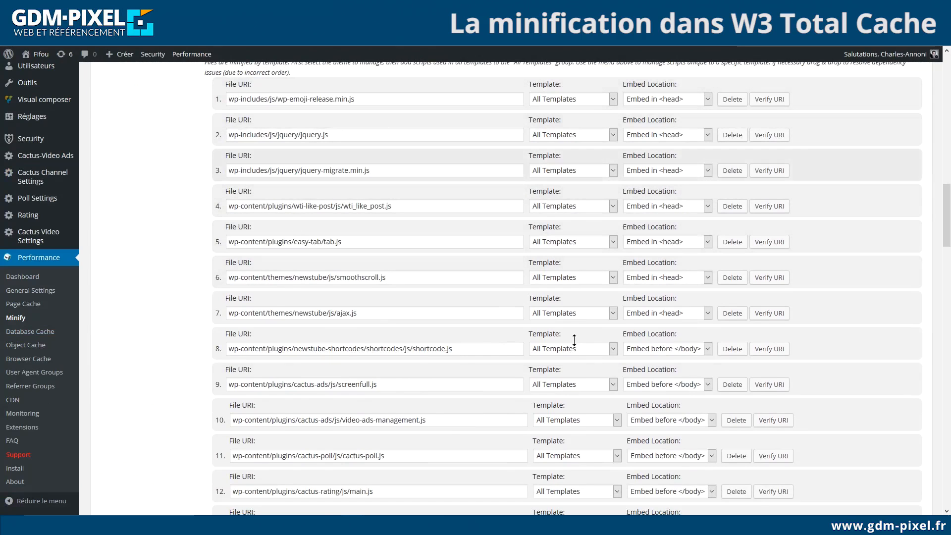
left_click(277, 525)
left_click(276, 212)
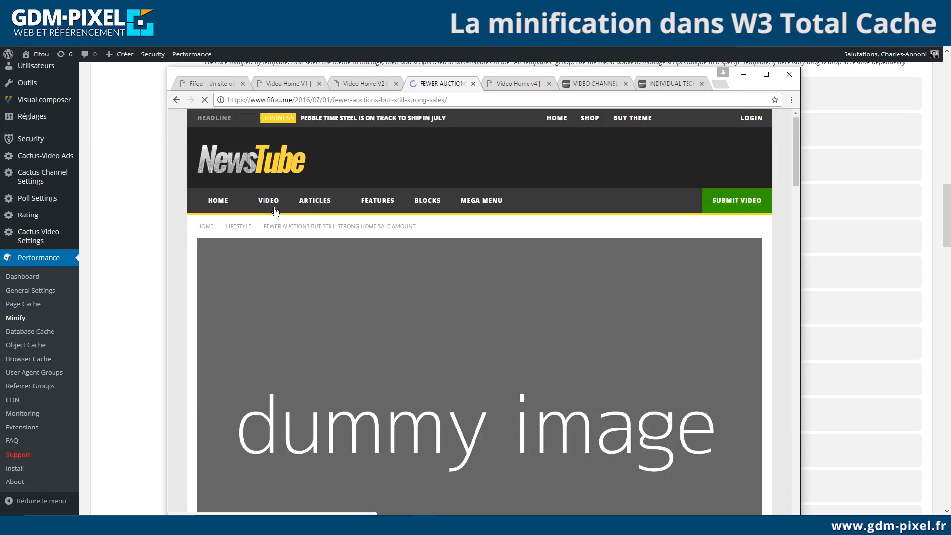
mouse_move(270, 203)
scroll(246, 283, "down", 15)
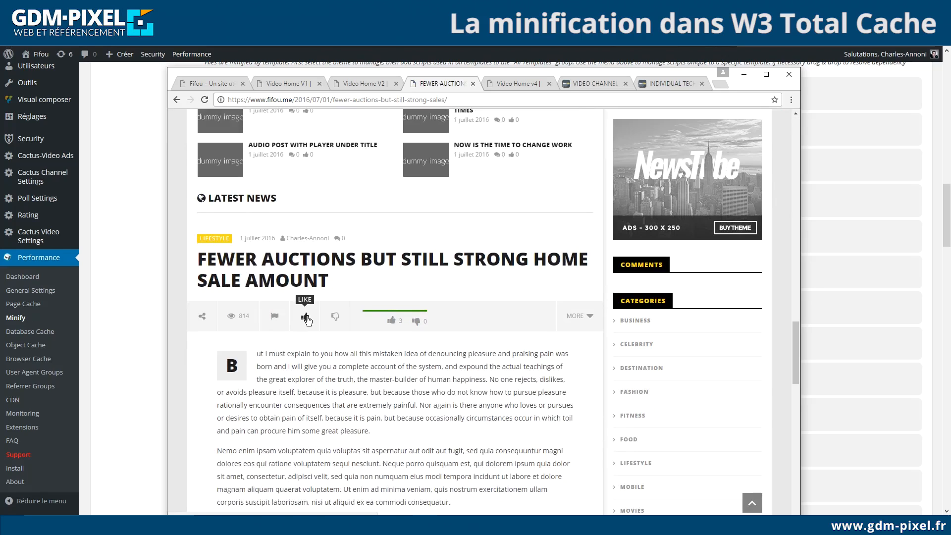
left_click(307, 319)
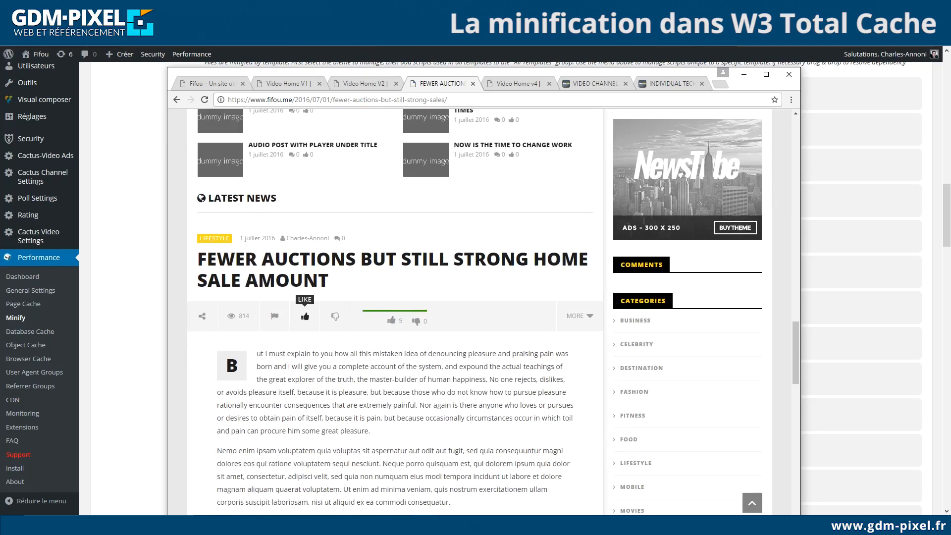
Return to the Minify settings and review the JS file management list, including each script's template and embed location.
left_click(298, 30)
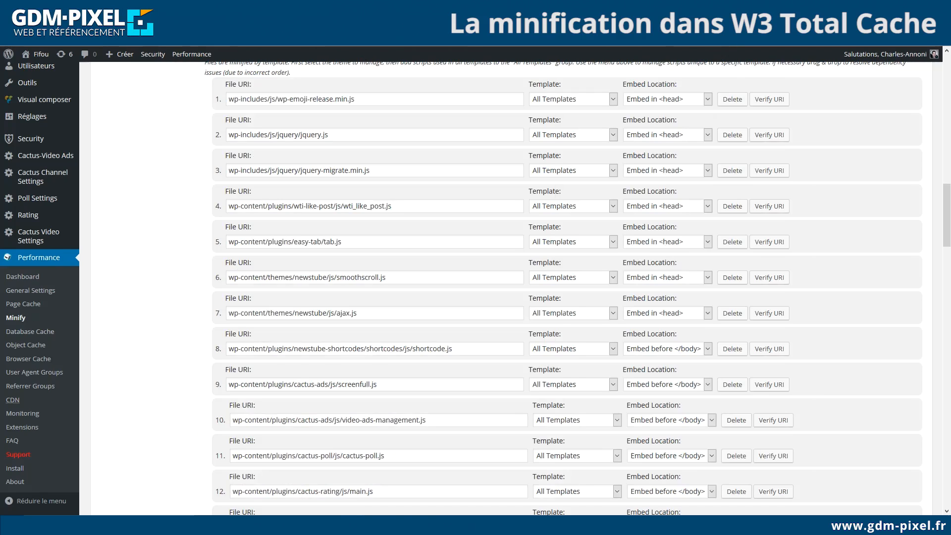
scroll(179, 294, "down", 3)
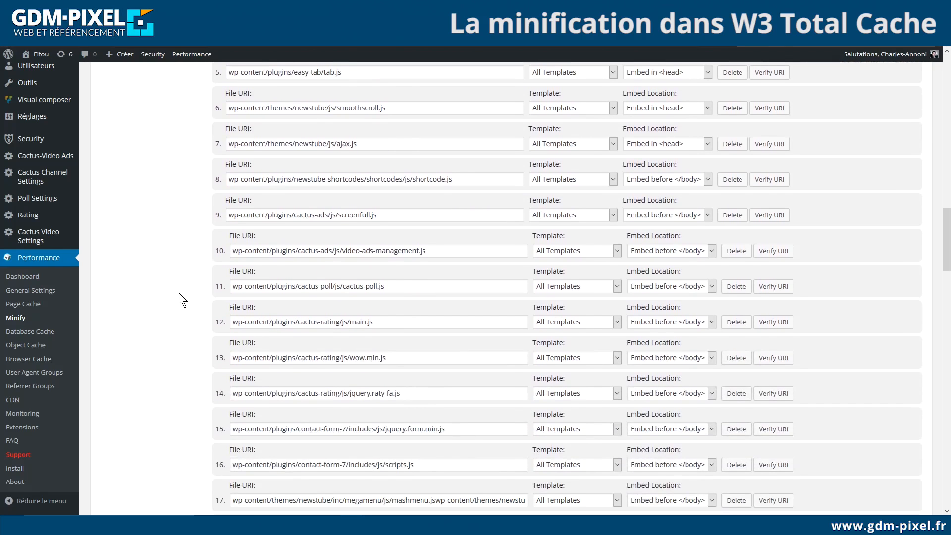
scroll(180, 293, "down", 2)
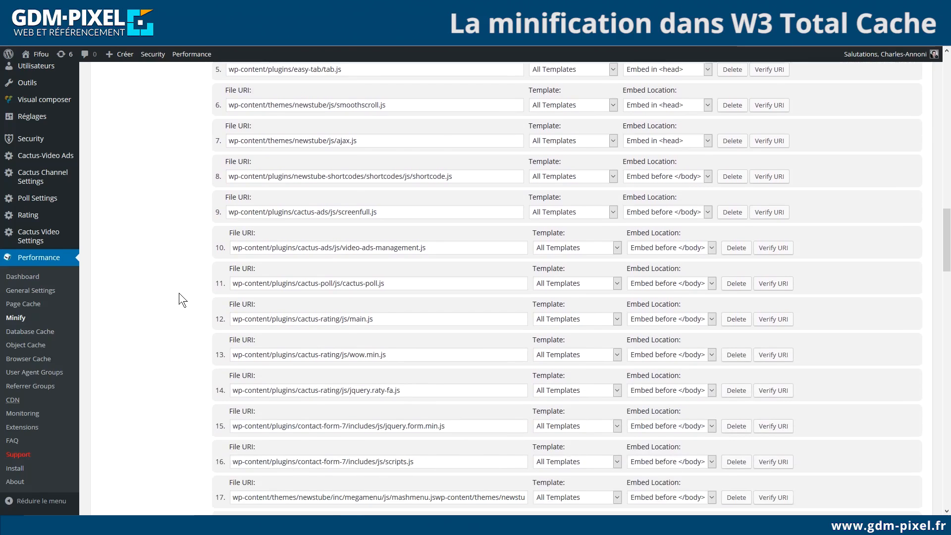
scroll(179, 293, "down", 2)
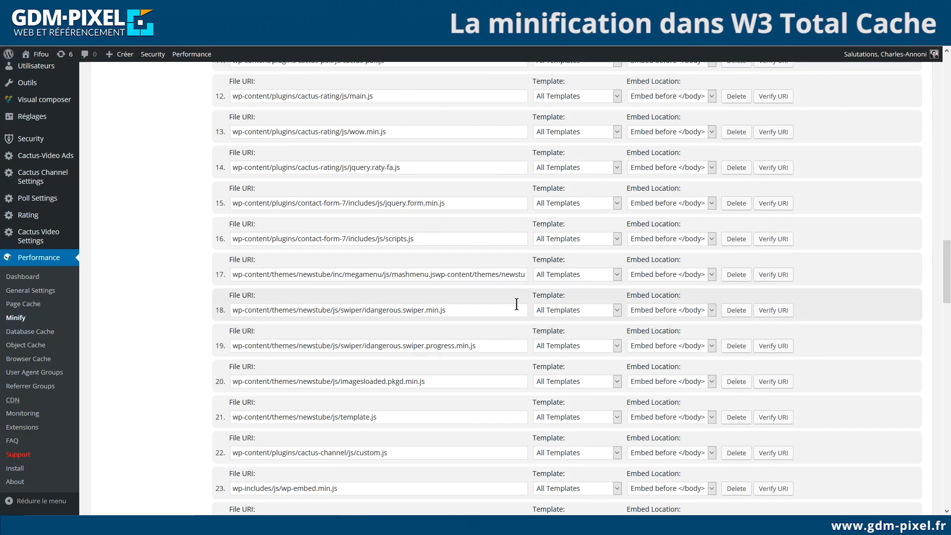
scroll(517, 304, "down", 3)
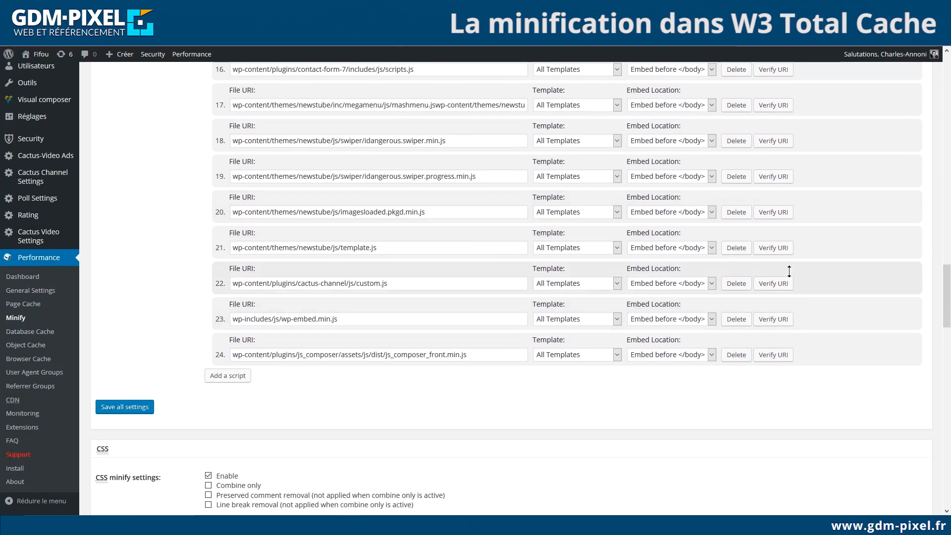
scroll(802, 318, "up", 1)
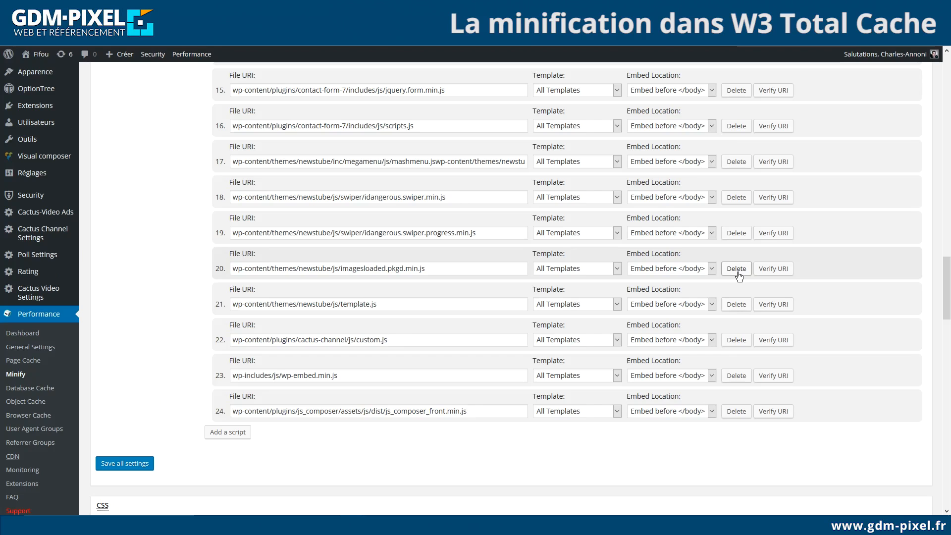
scroll(739, 275, "up", 3)
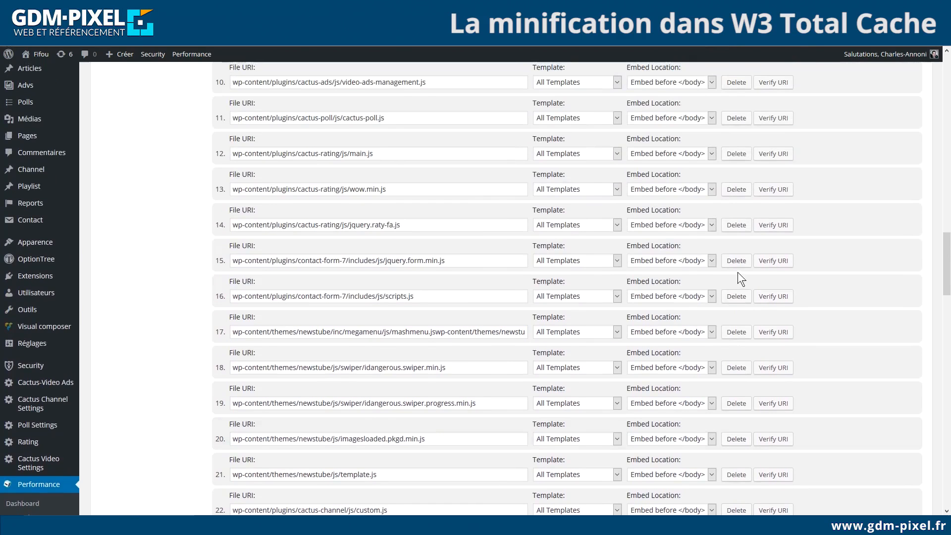
scroll(738, 275, "up", 5)
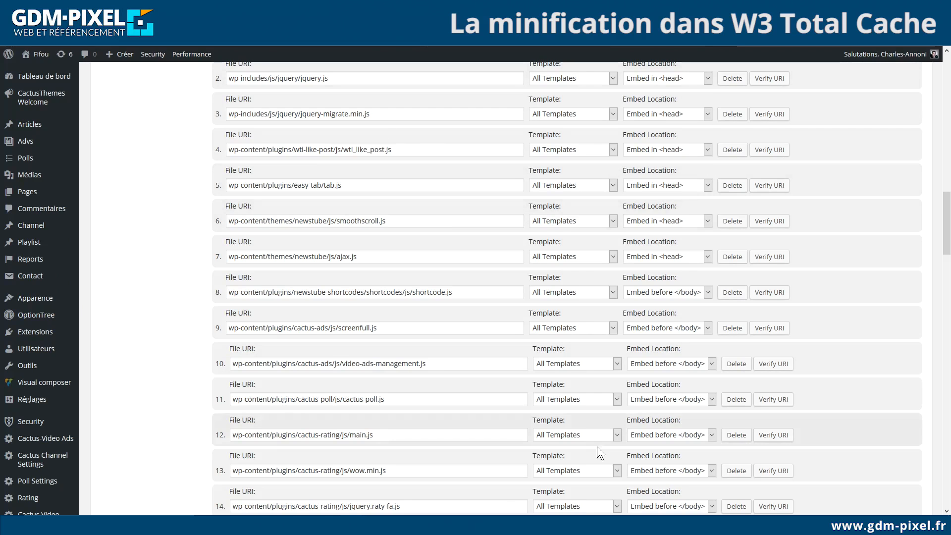
Reload the "Fewer auctions but still strong home sale amount" article and inspect its layout and like counter from header to footer.
key("alt+Tab")
scroll(402, 317, "down", 5)
scroll(402, 317, "up", 7)
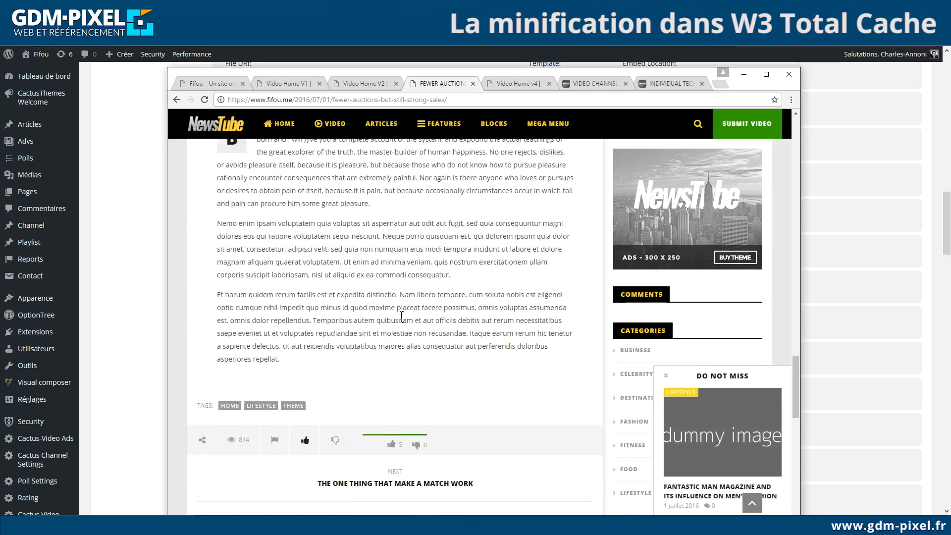
scroll(402, 317, "down", 10)
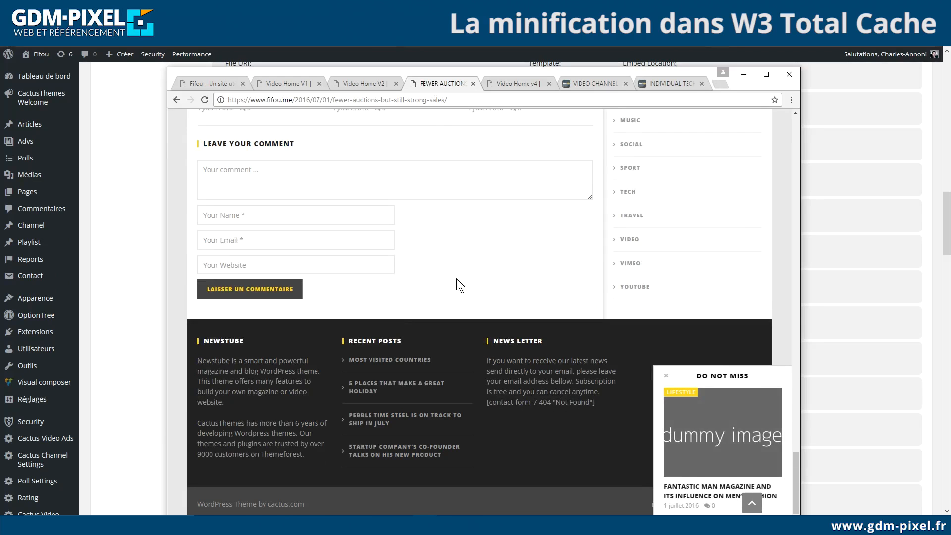
left_click(204, 99)
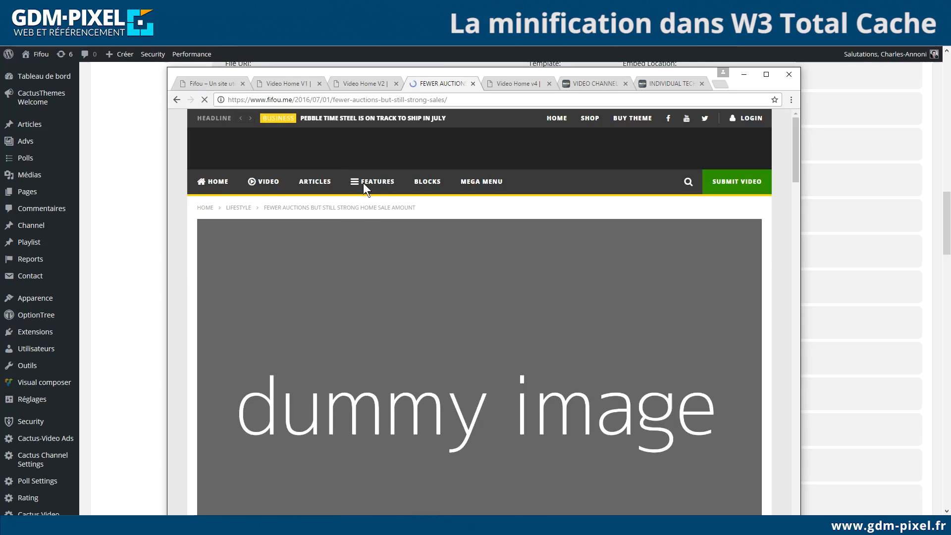
scroll(401, 272, "up", 6)
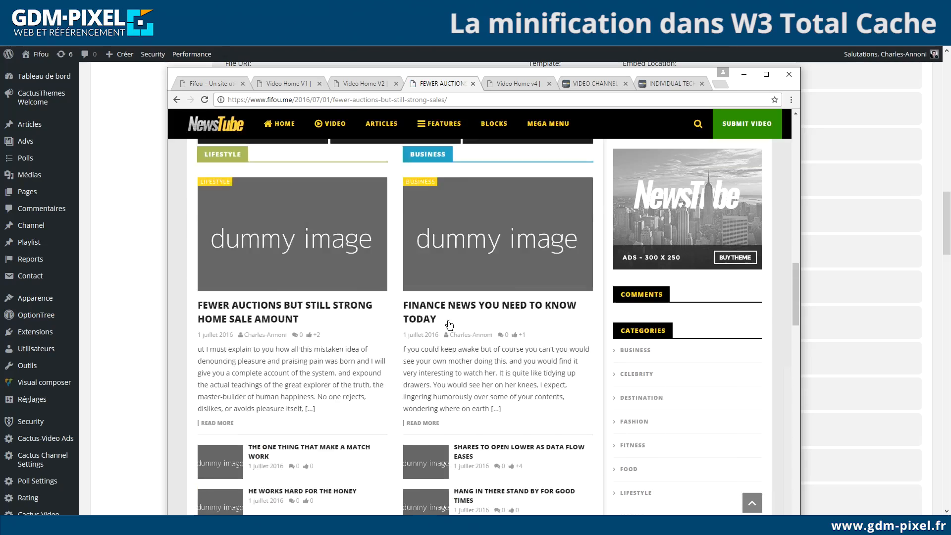
key("F5")
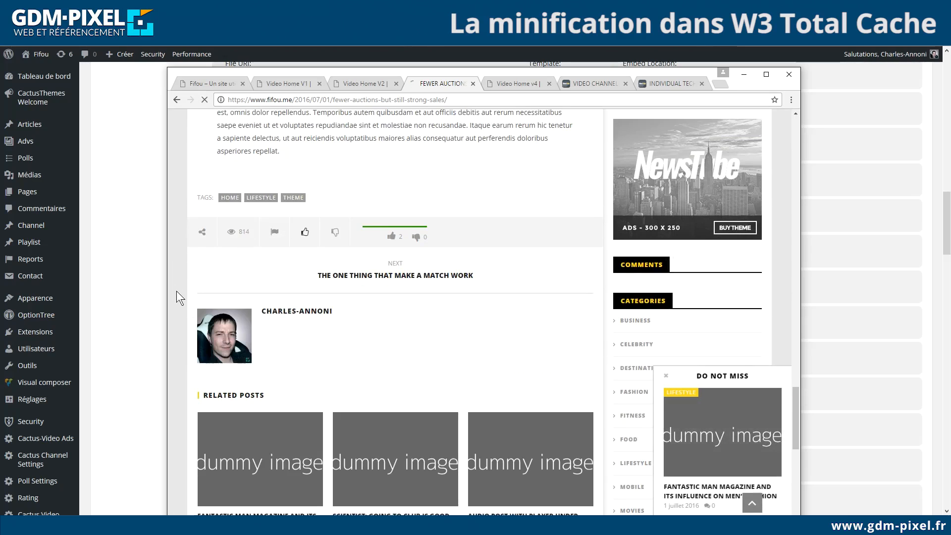
scroll(381, 255, "up", 20)
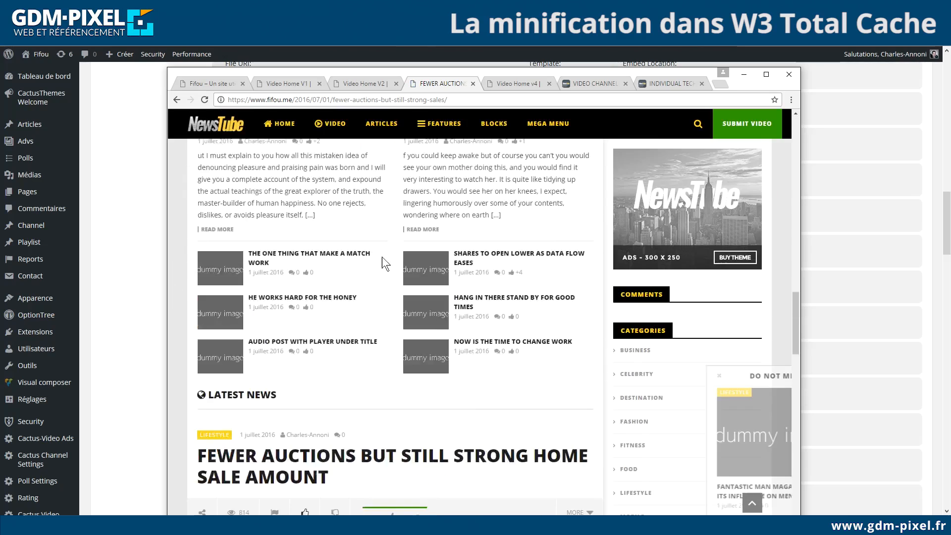
scroll(387, 274, "down", 16)
scroll(630, 315, "down", 4)
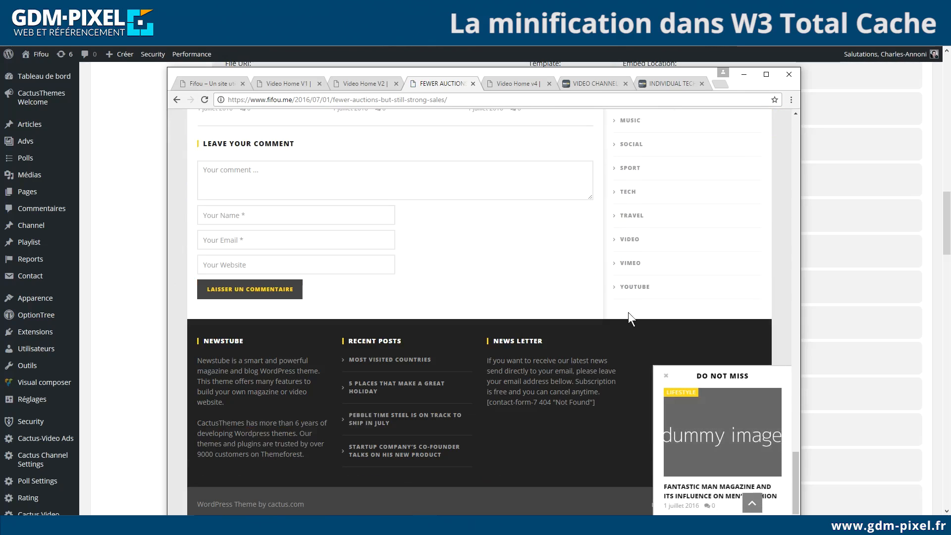
scroll(469, 367, "up", 15)
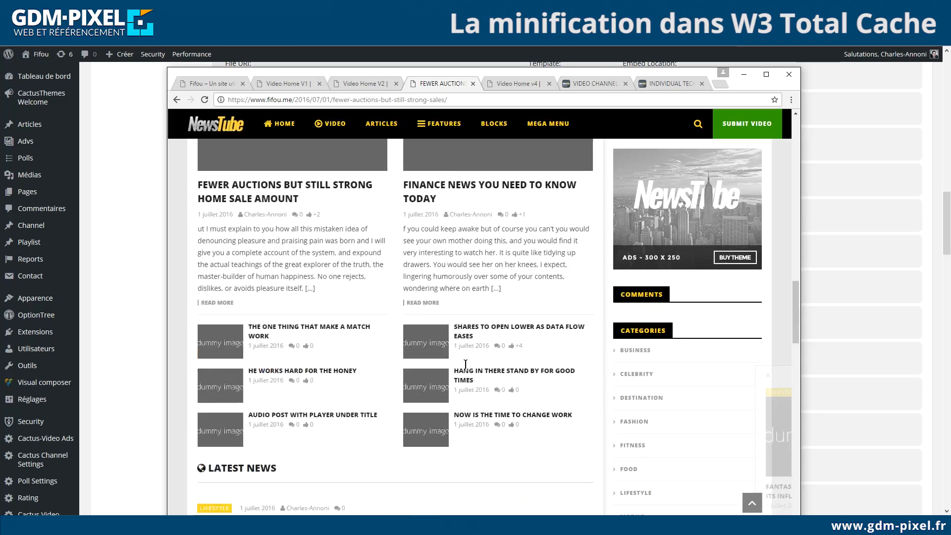
scroll(469, 372, "up", 3)
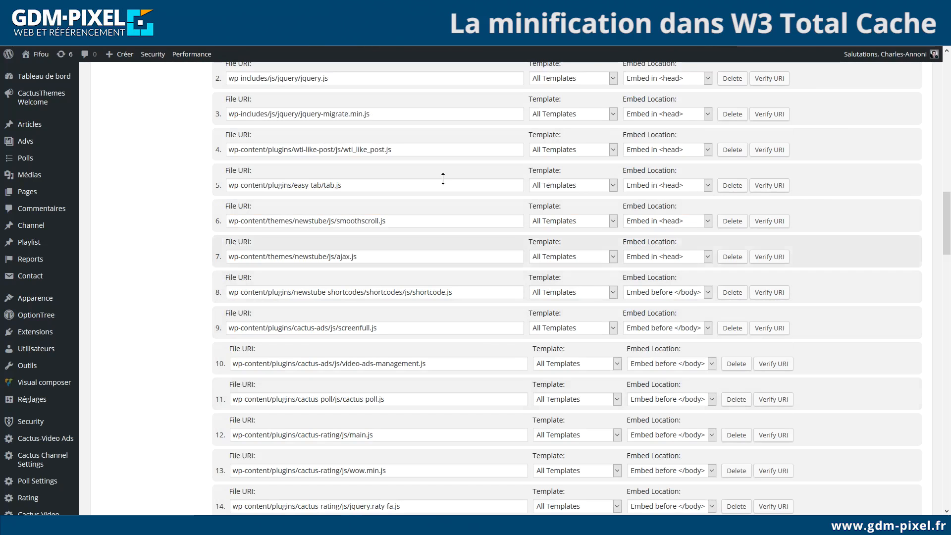
Review the Pingdom speed test summary for the site's home page.
scroll(413, 399, "up", 7)
scroll(412, 399, "up", 10)
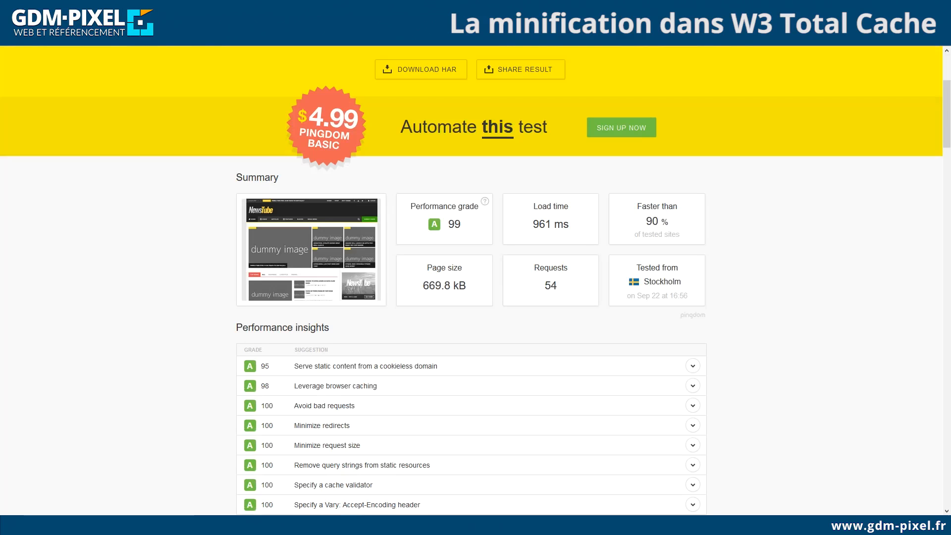
scroll(797, 246, "up", 4)
left_click(670, 200)
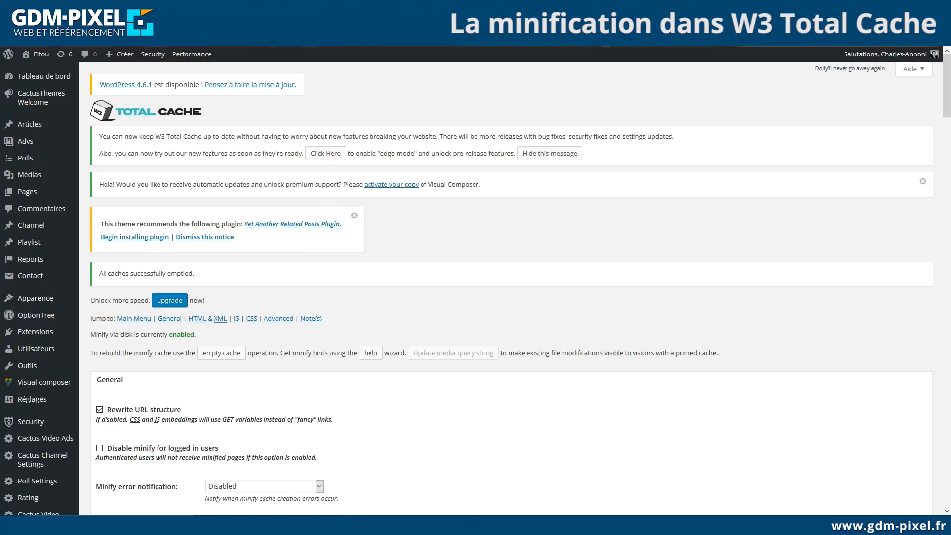
Review the Minify page's JS file list and its JS, HTML & XML and General settings.
scroll(328, 210, "down", 15)
scroll(328, 210, "down", 1)
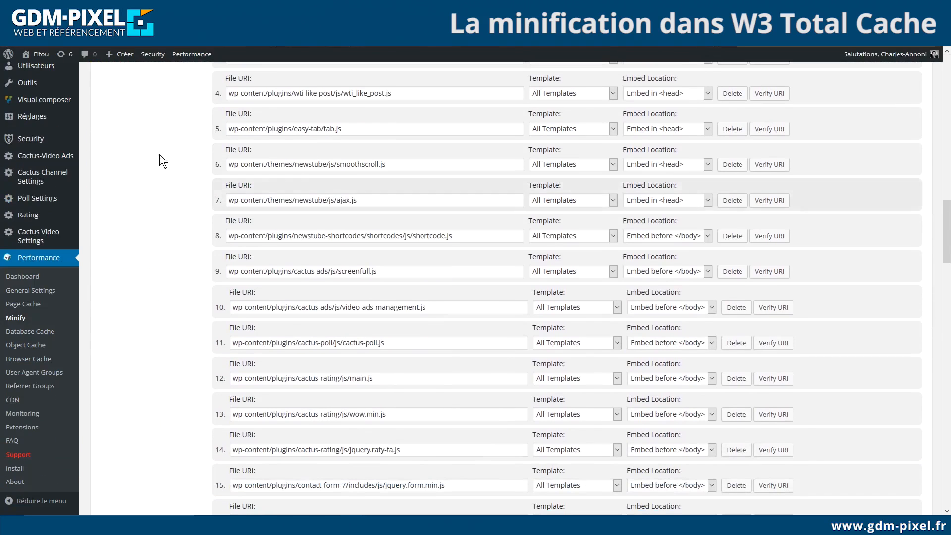
left_click(464, 239)
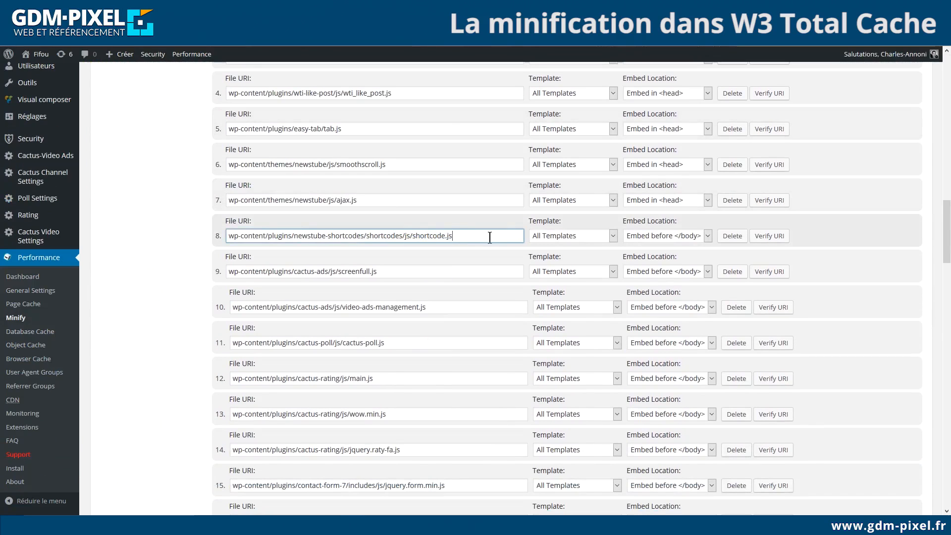
left_click(173, 246)
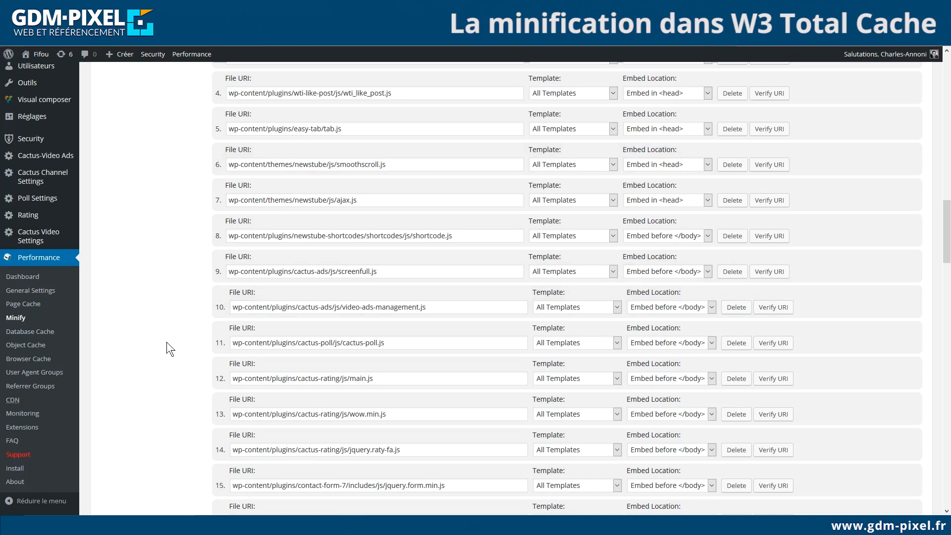
scroll(166, 341, "up", 7)
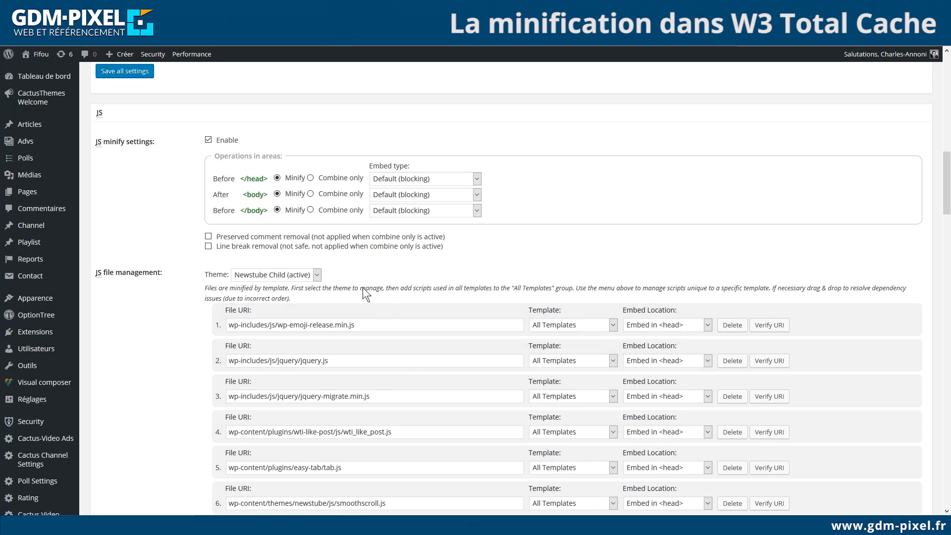
scroll(137, 278, "up", 7)
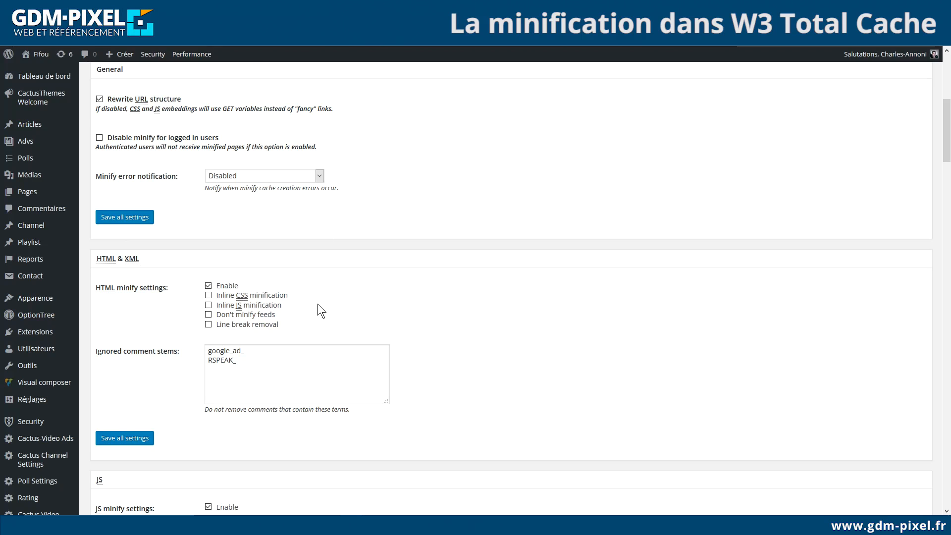
scroll(318, 306, "up", 6)
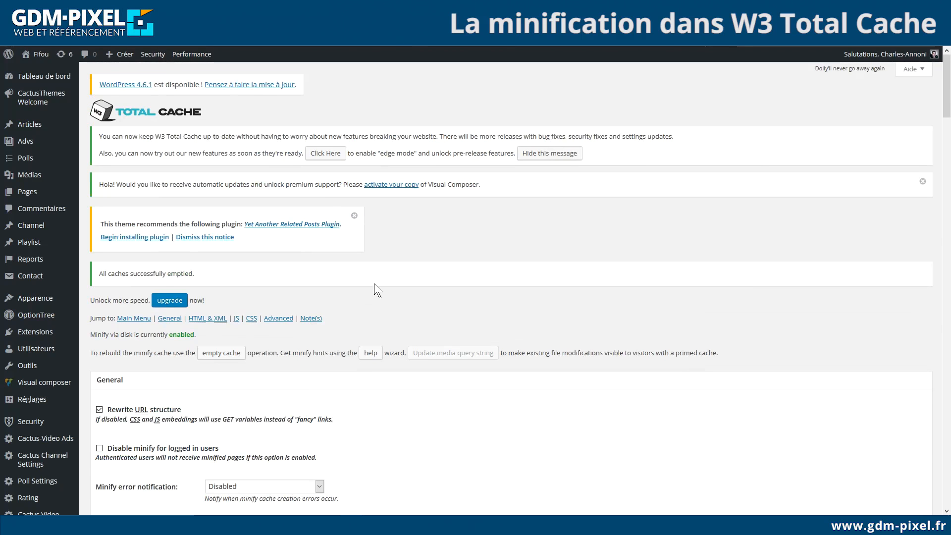